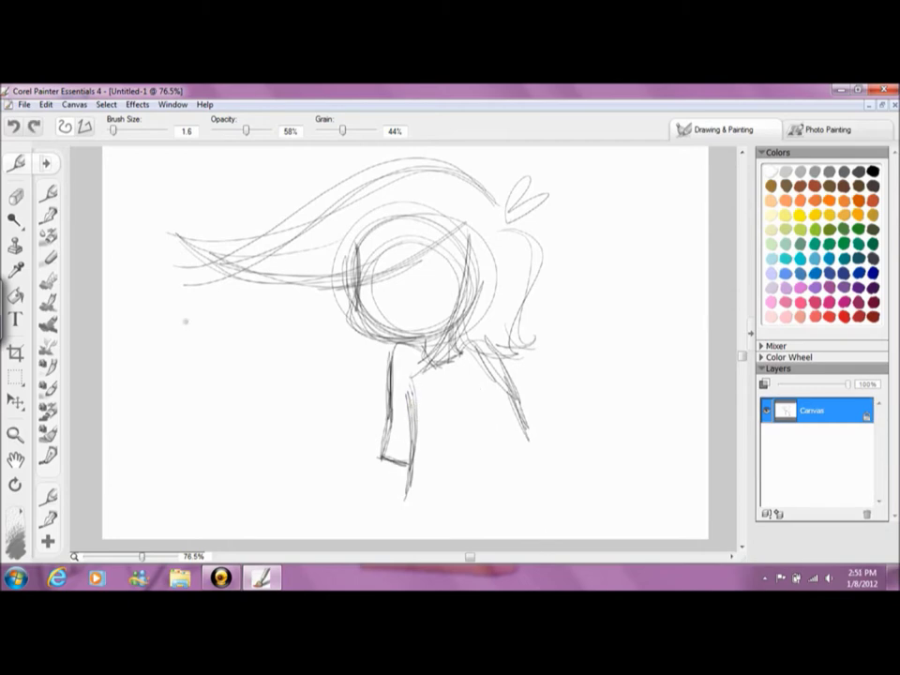
Erase the excess lower sleeve lines and sketch short cuffs with tucked forearms on both arms.
click(16, 195)
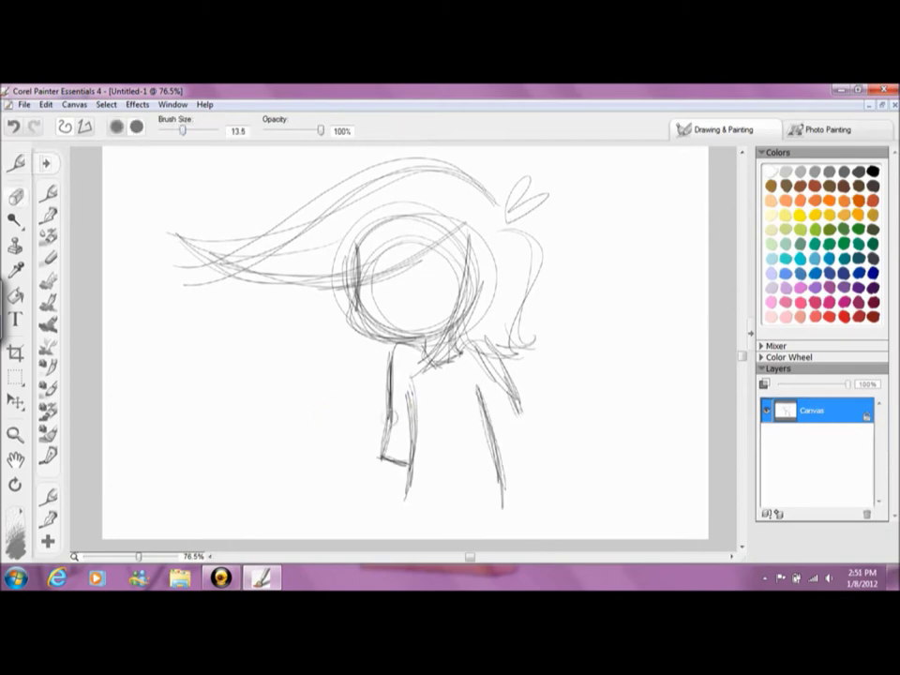
key(b)
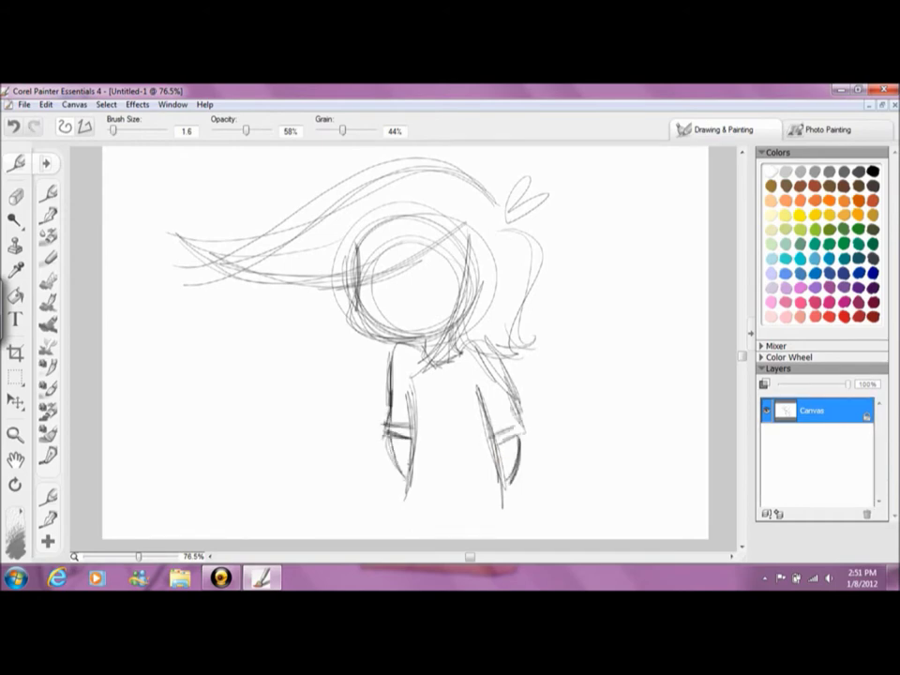
Sketch the face with two large oval eyes, dark pupils, eyebrows, a small nose and a smiling mouth.
key(ctrl+space)
click(185, 364)
click(185, 145)
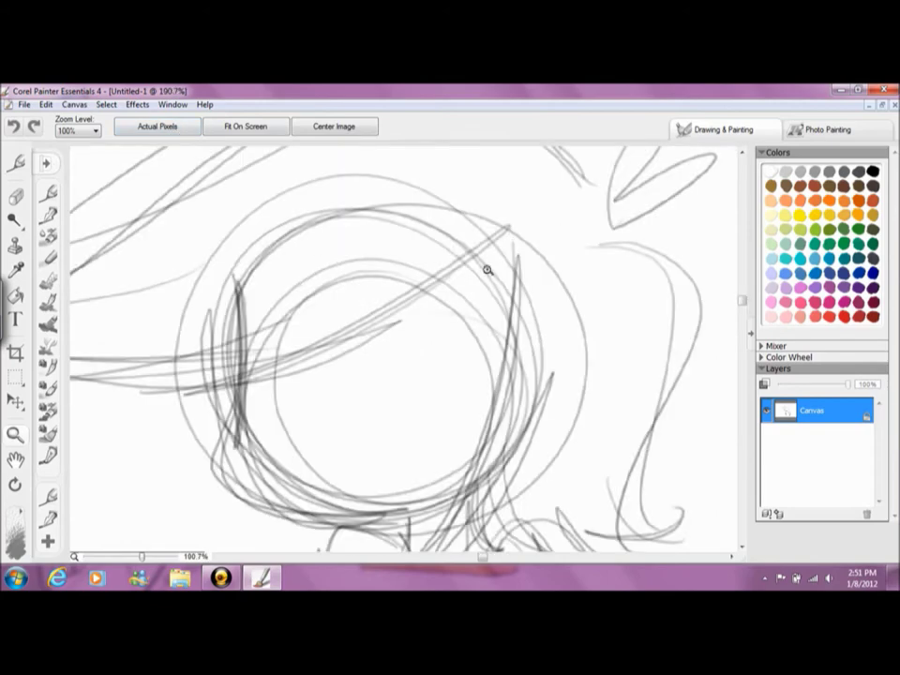
click(484, 267)
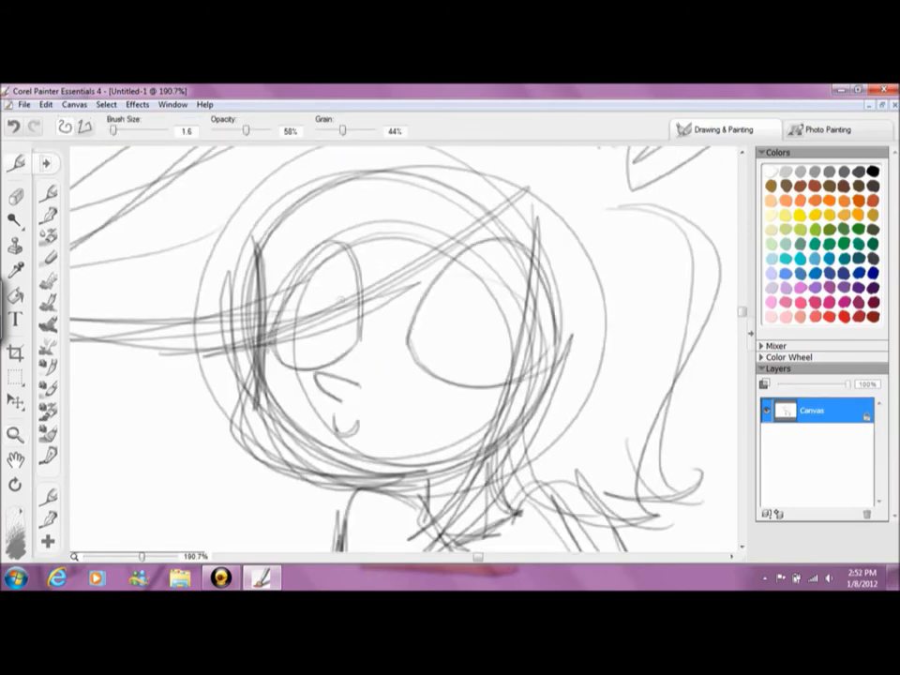
drag(347, 274, 349, 278)
mouse_move(429, 273)
mouse_down()
mouse_move(445, 355)
mouse_move(443, 273)
mouse_up()
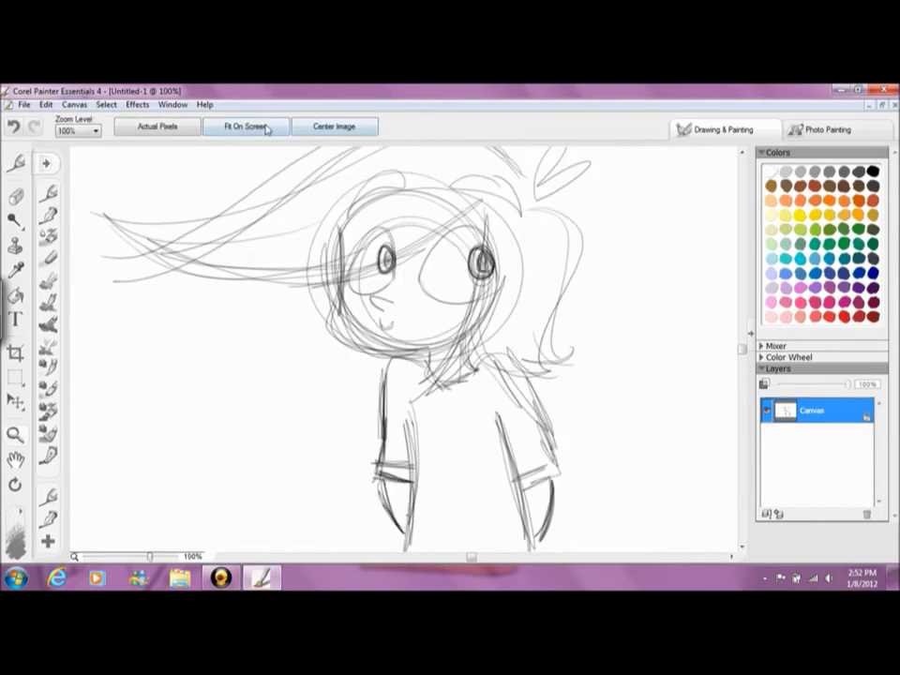
Add a new layer and ink the hair, chin, shoulder and arm outlines over the sketch with a black 3.5 brush.
click(267, 126)
click(825, 130)
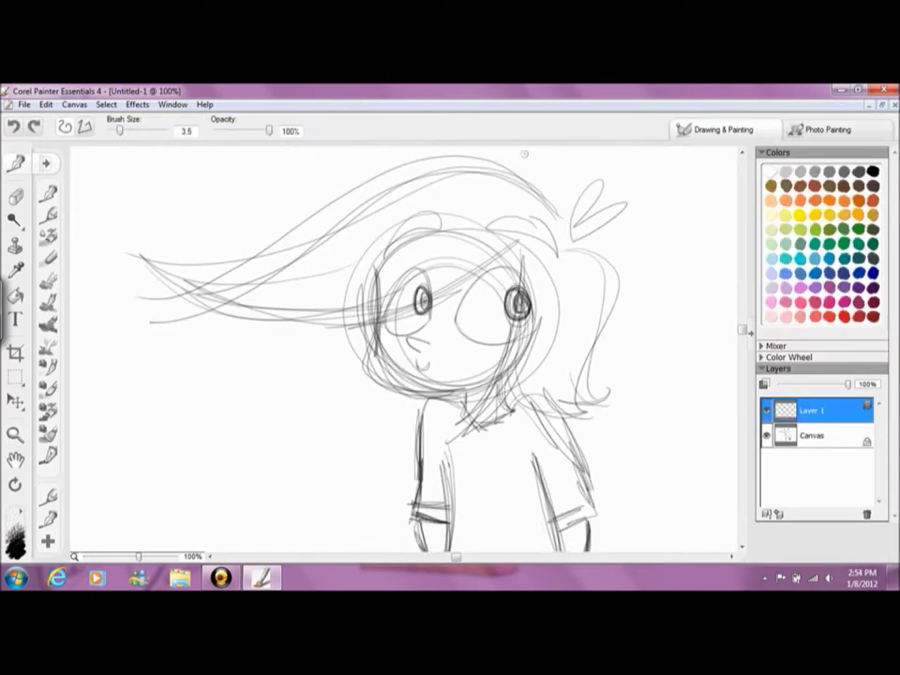
key(ctrl+space)
click(100, 508)
drag(121, 502, 713, 172)
drag(648, 279, 73, 316)
key(ctrl+z)
key(ctrl+space)
alt+click(374, 370)
drag(551, 261, 361, 188)
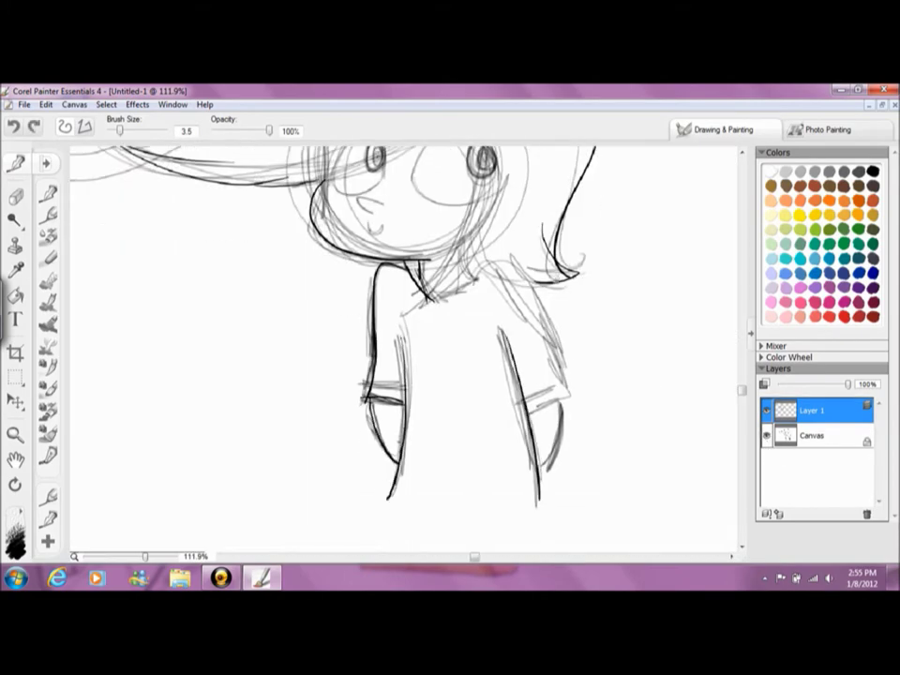
Clean up stray ink and ink the arms and sleeve cuffs with a 2.0 brush, checking the lines with the Canvas sketch hidden.
key(e)
drag(440, 309, 405, 228)
key(b)
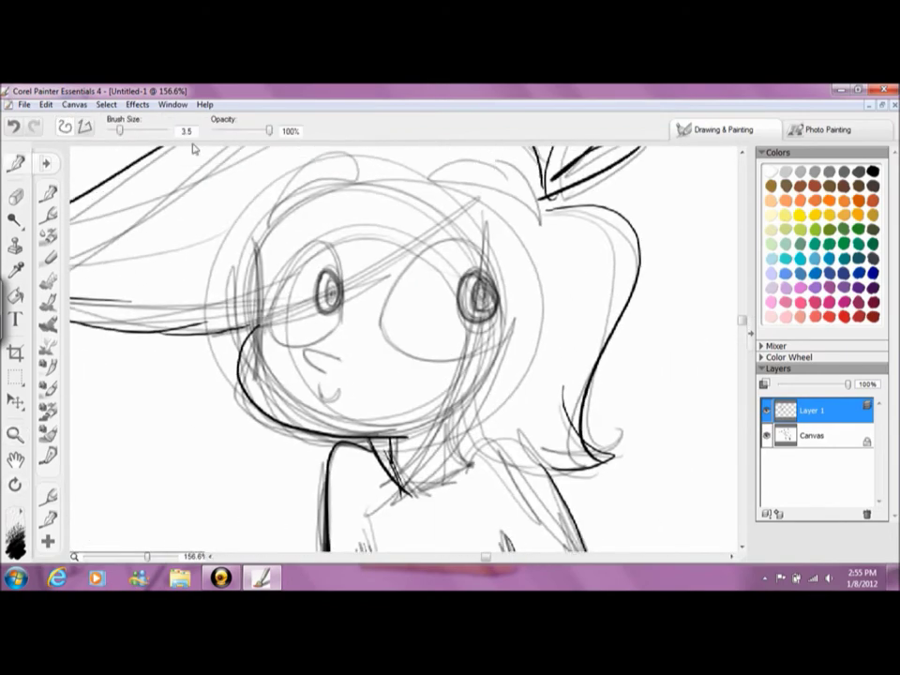
scroll(501, 257, down, 5)
click(767, 435)
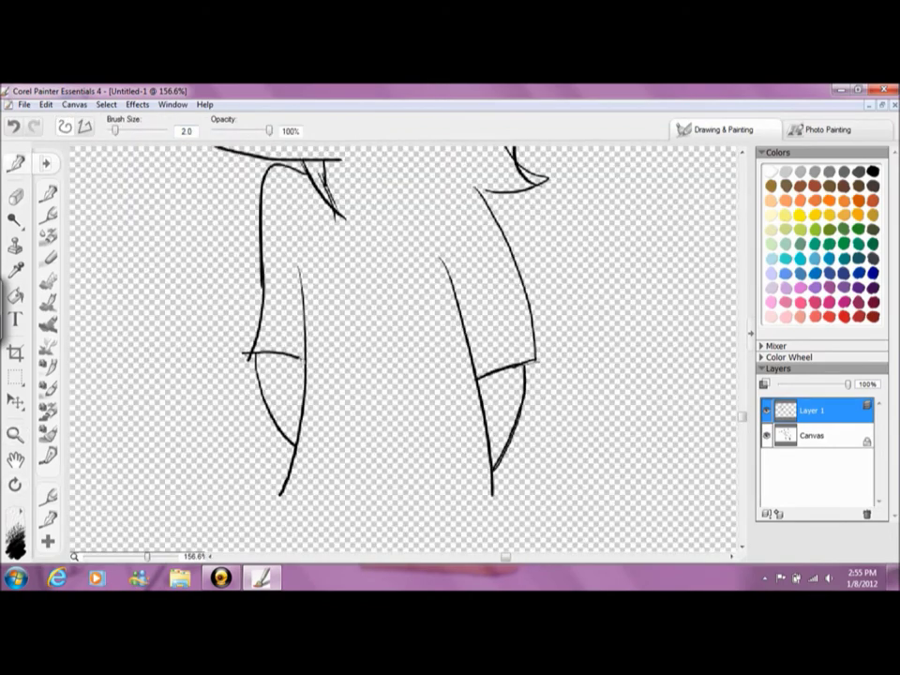
click(767, 435)
scroll(558, 348, up, 5)
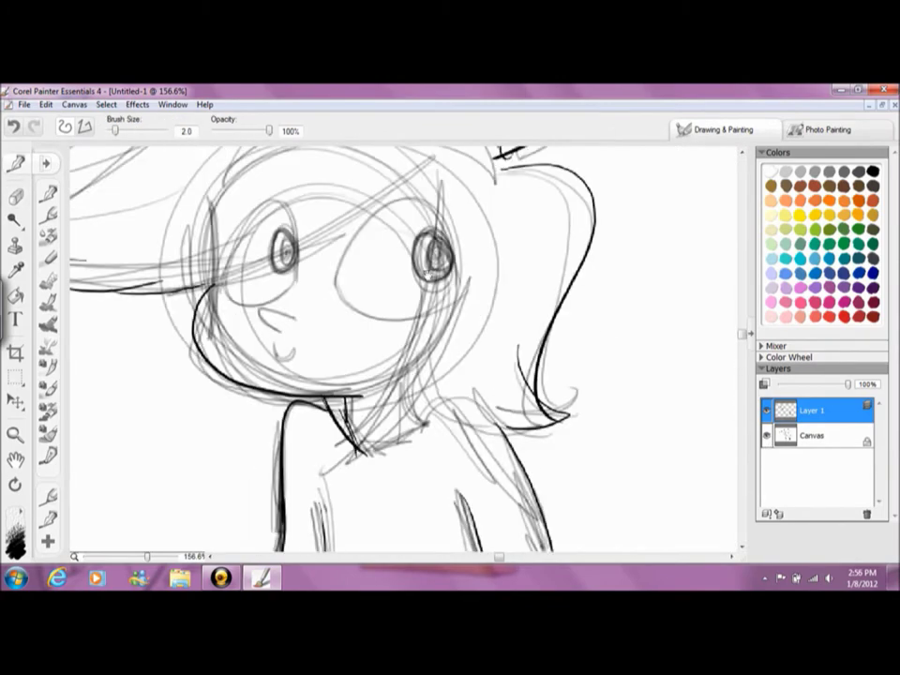
Ink the eyes, eyebrows, nose, mouth and fringe with a 1.5 brush, outlining the pupils in green.
mouse_move(356, 375)
mouse_down()
mouse_move(300, 375)
mouse_move(281, 235)
mouse_move(211, 268)
mouse_move(282, 357)
mouse_move(338, 344)
mouse_move(399, 489)
mouse_up()
drag(536, 255, 427, 185)
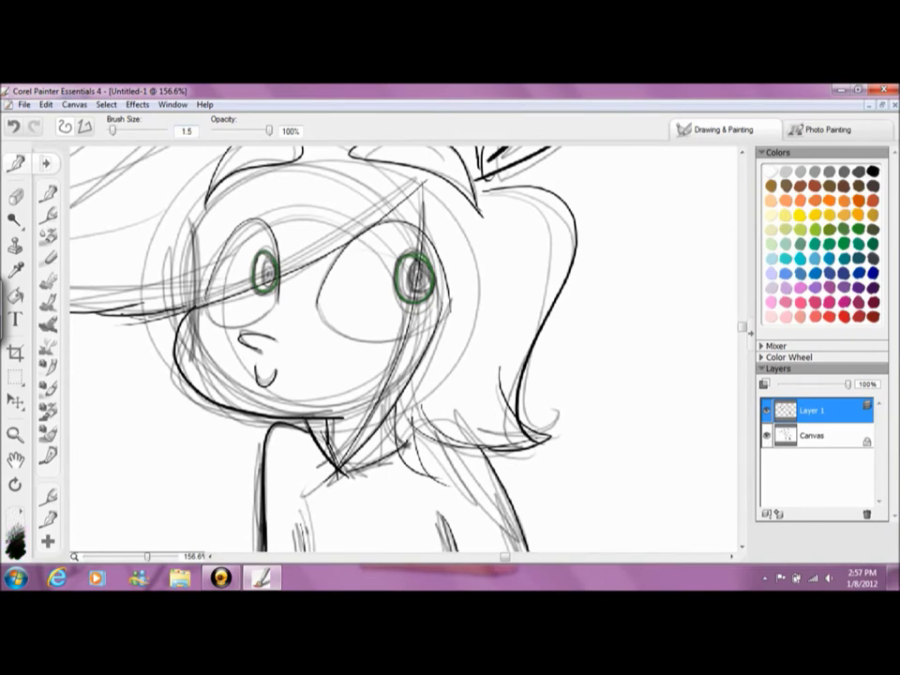
mouse_move(525, 281)
mouse_down()
mouse_move(525, 394)
mouse_move(403, 468)
mouse_move(281, 394)
mouse_move(281, 281)
mouse_up()
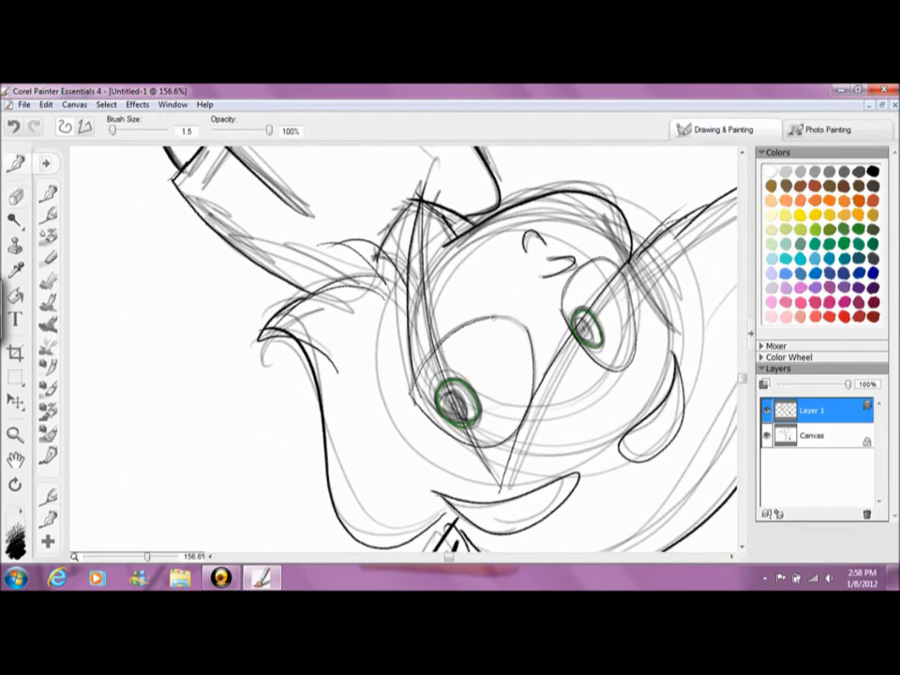
Ink a curved hem joining the two lower ends of the shirt.
click(222, 296)
ctrl+alt+click(90, 311)
ctrl+alt+click(511, 130)
ctrl+click(227, 324)
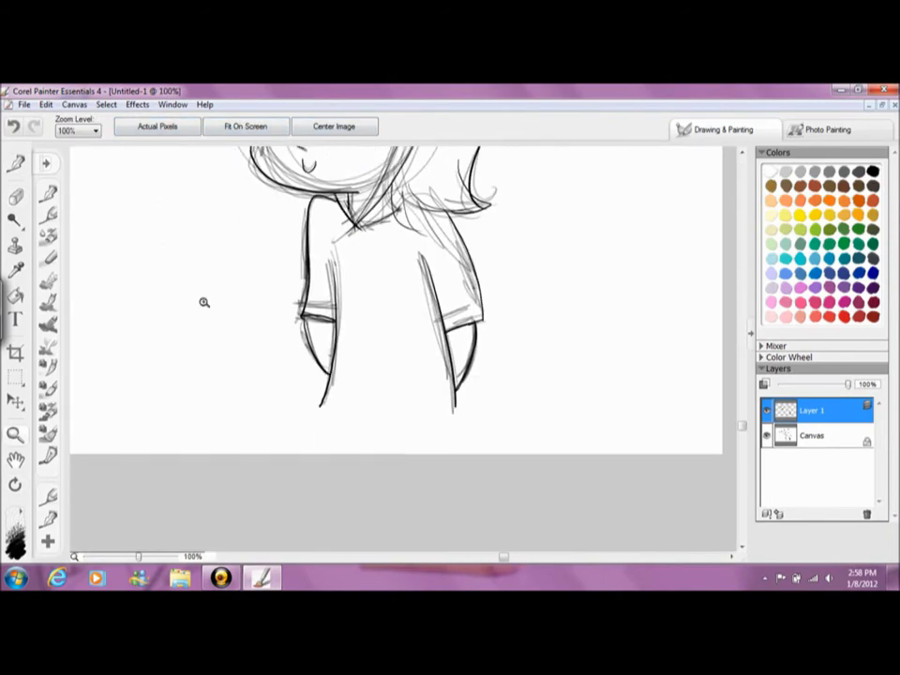
drag(227, 324, 441, 413)
key(m)
click(157, 126)
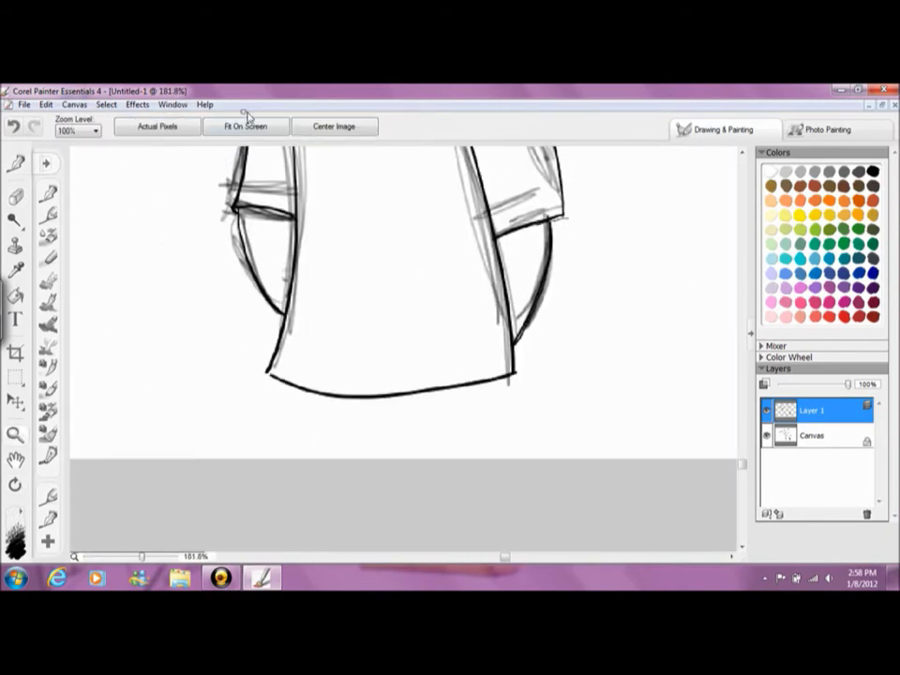
click(245, 125)
Hide the Canvas sketch and place a white-filled layer beneath the ink layer, leaving the ink layer active.
click(767, 435)
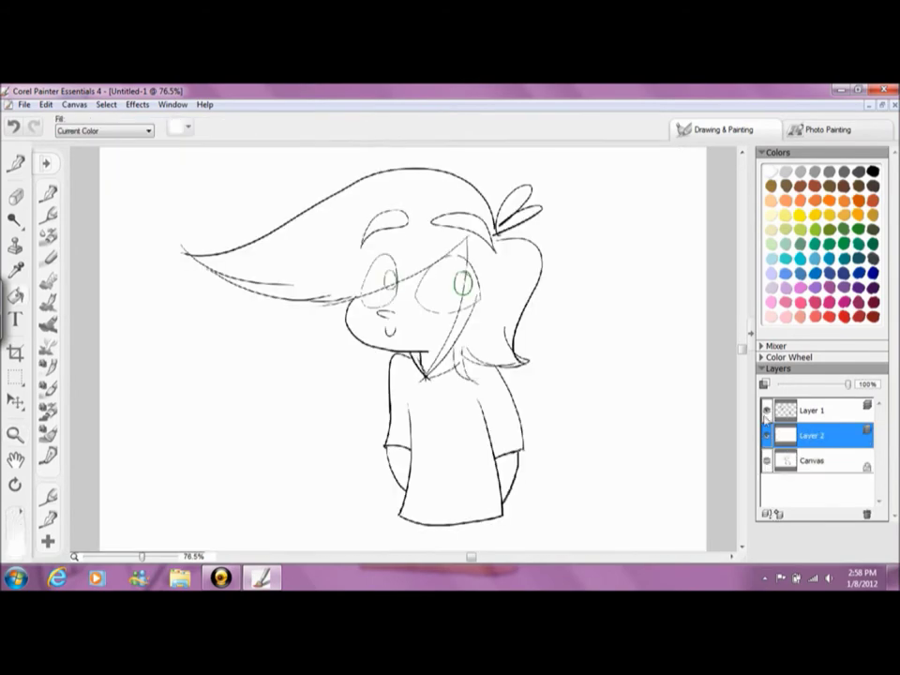
click(812, 460)
click(812, 409)
Sample the green of the pupil outline and fill the upper part of the left pupil with it.
ctrl+click(401, 263)
drag(401, 264, 415, 301)
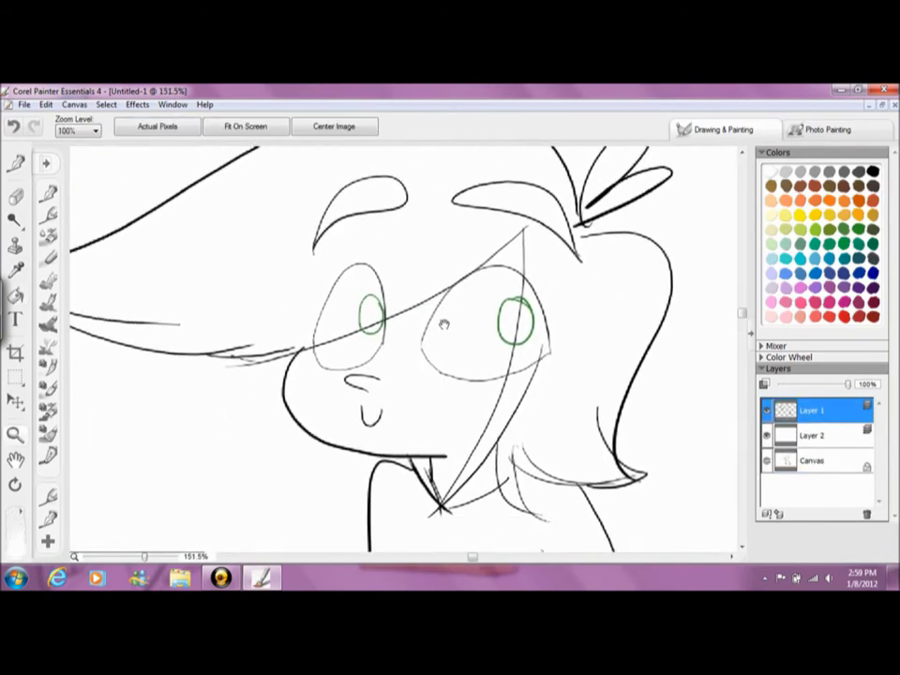
key(ctrl+plus)
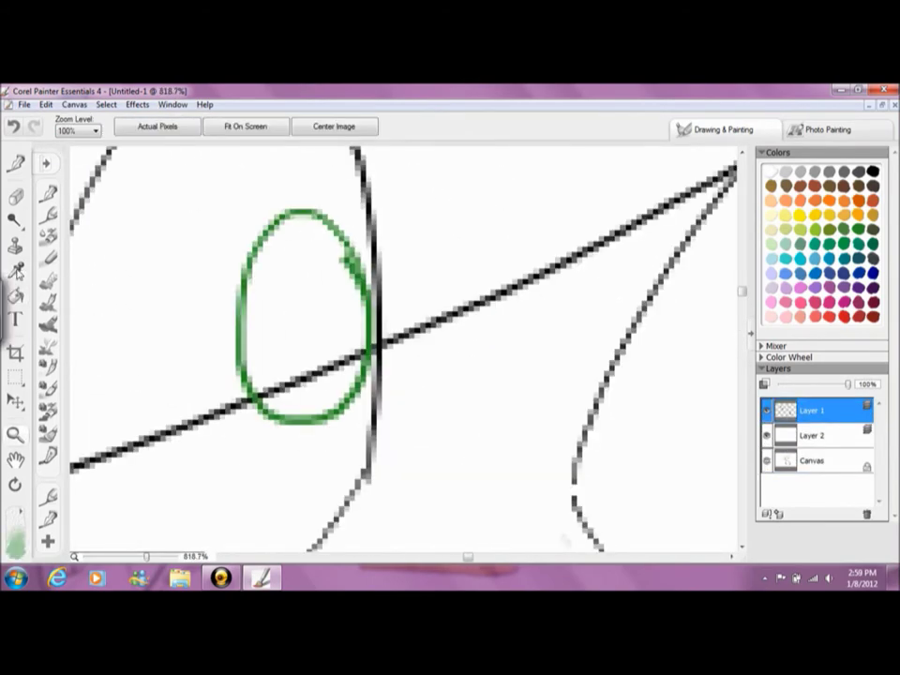
click(158, 126)
key(ctrl+plus)
click(16, 295)
click(339, 267)
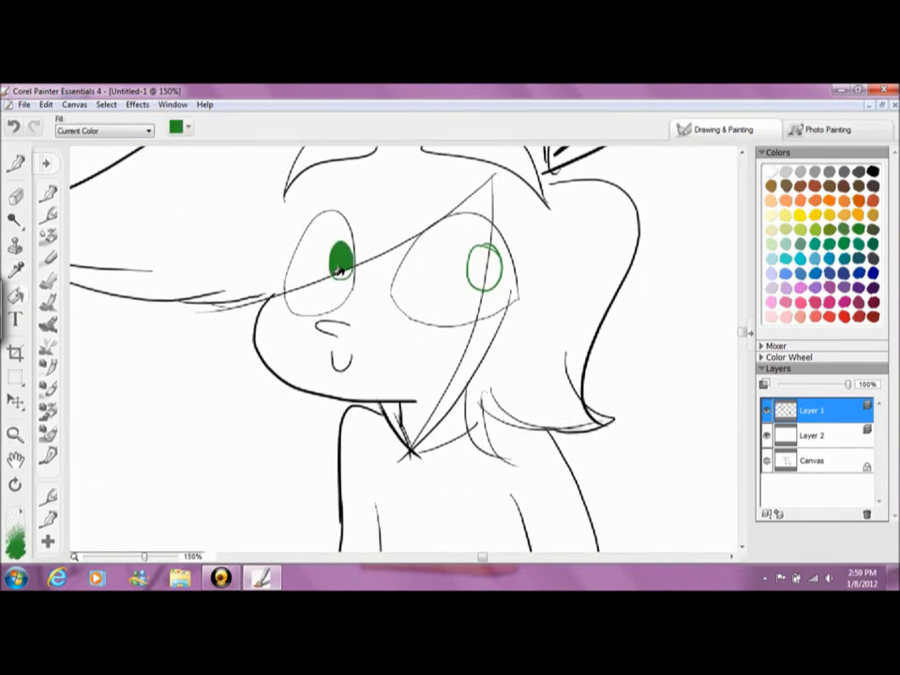
Colour the rest of the left pupil and the whole right pupil solid green.
key(ctrl+plus)
key(ctrl+plus)
key(ctrl+plus)
key(ctrl+plus)
key(b)
mouse_move(403, 281)
mouse_down()
mouse_move(382, 322)
mouse_move(346, 251)
mouse_up()
key(ctrl+minus)
key(ctrl+minus)
key(ctrl+minus)
key(ctrl+minus)
key(ctrl+minus)
key(ctrl+plus)
key(ctrl+plus)
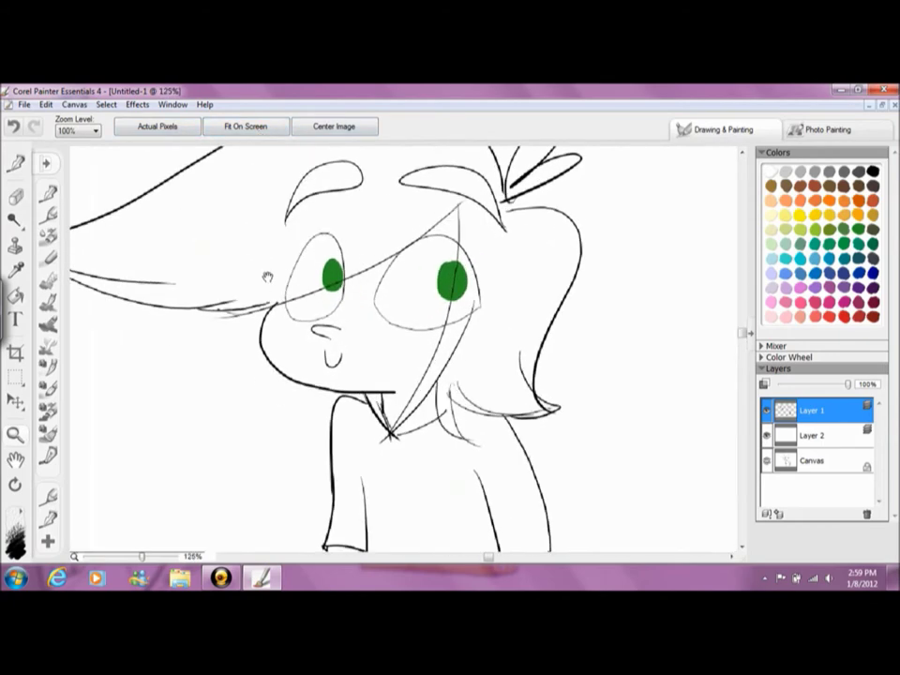
Fill both eyebrows with solid black.
key(ctrl+plus)
drag(296, 293, 361, 313)
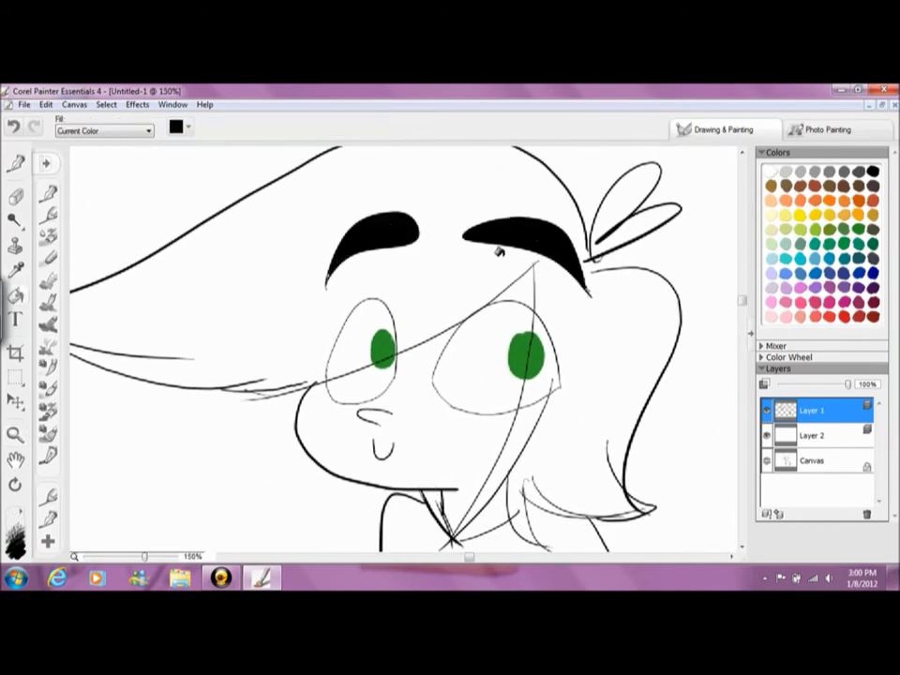
drag(591, 224, 673, 209)
click(763, 356)
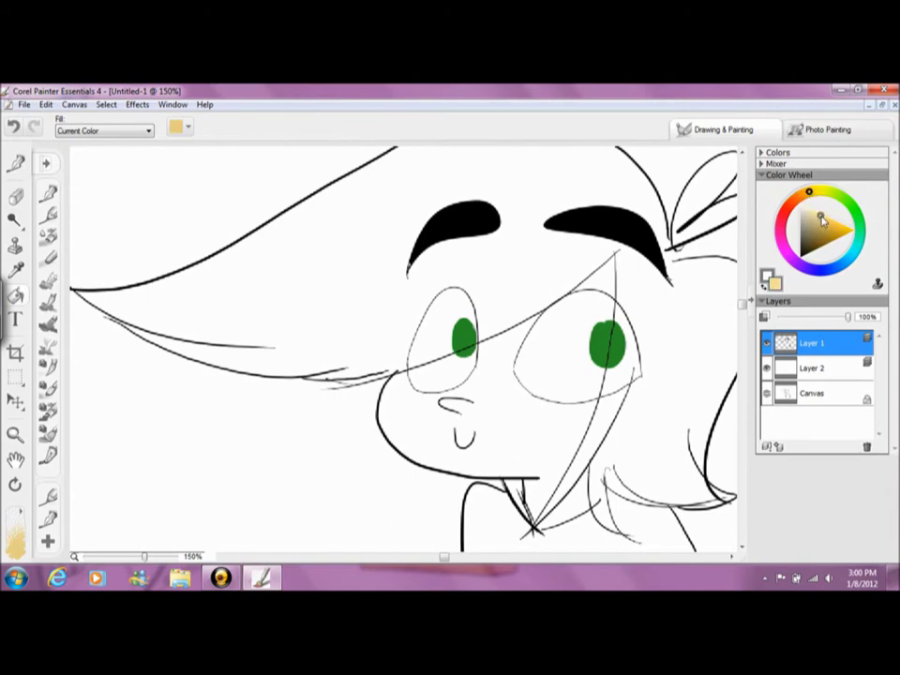
key(b)
drag(120, 130, 132, 130)
mouse_move(158, 265)
mouse_down()
mouse_move(159, 284)
mouse_move(20, 200)
mouse_up()
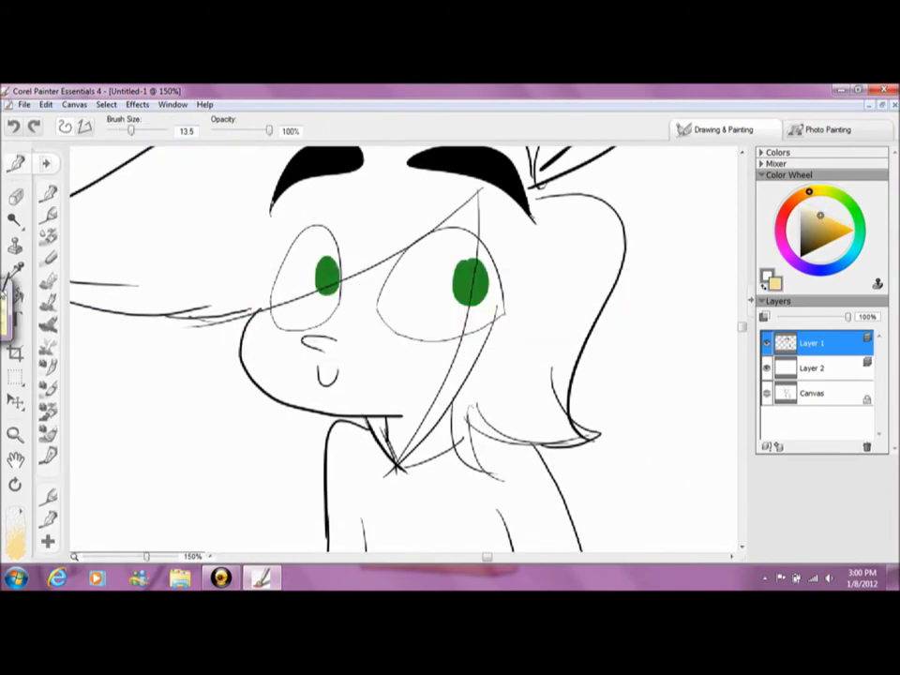
click(16, 293)
click(274, 361)
key(ctrl+z)
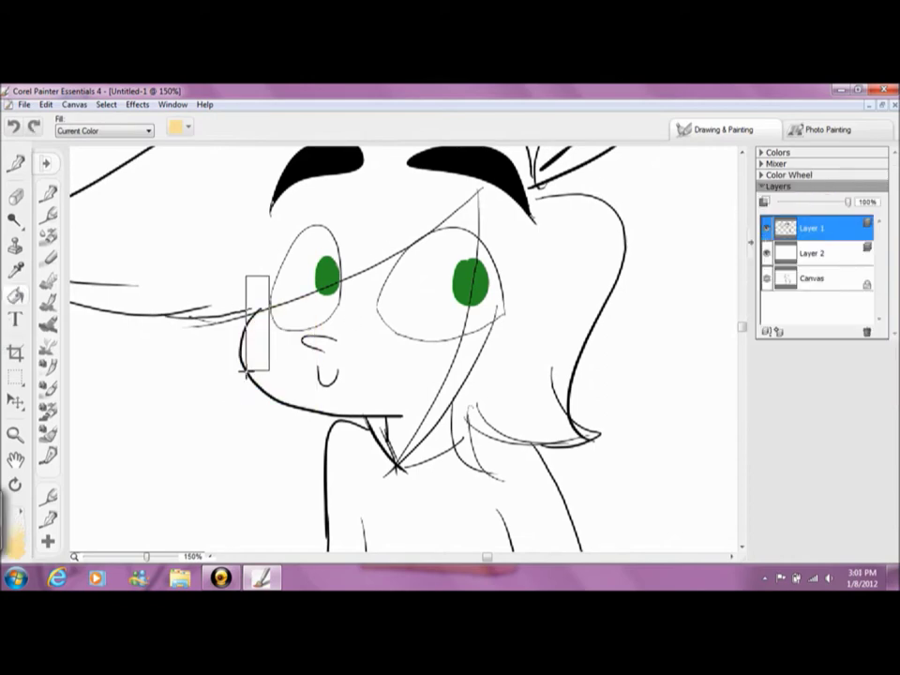
Save the drawing in the Art ^^ folder as a TIFF file named Butterfingers Little Doodle ^^.
click(15, 433)
click(157, 126)
click(245, 126)
click(24, 104)
click(60, 197)
click(545, 445)
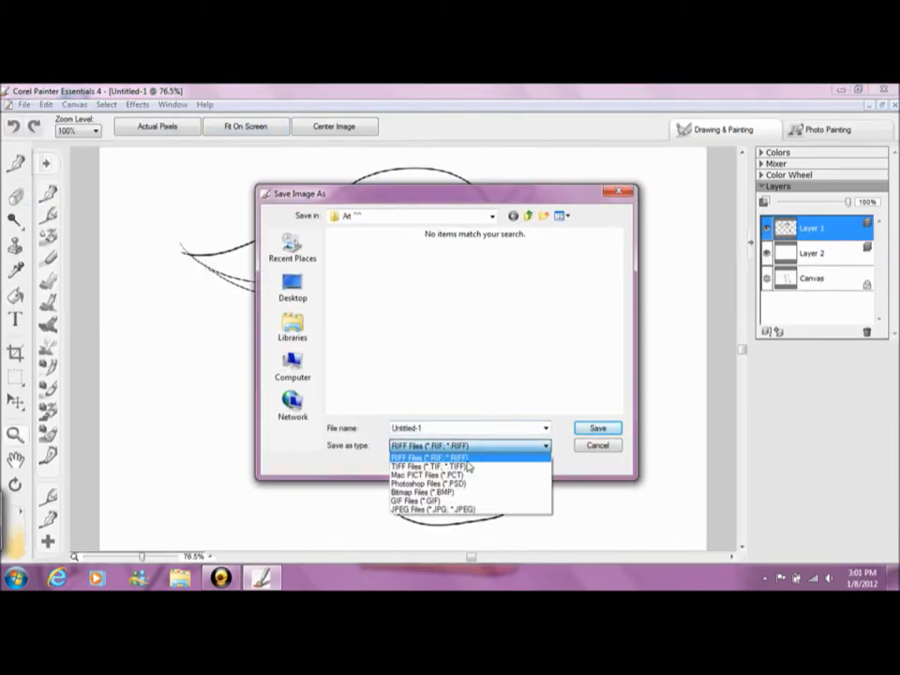
click(441, 464)
text(Butterfingers Li)
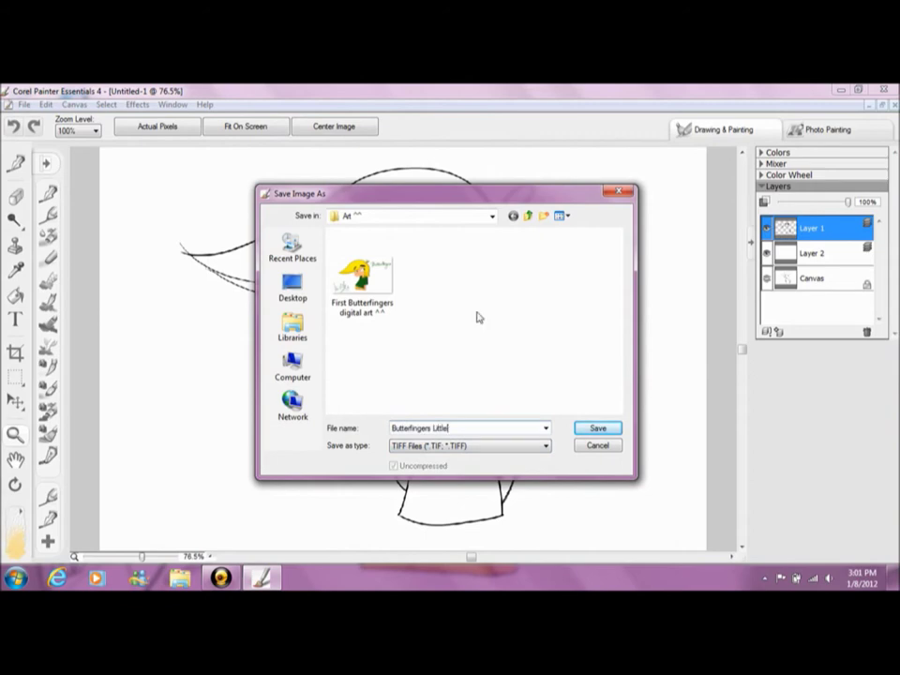
click(597, 428)
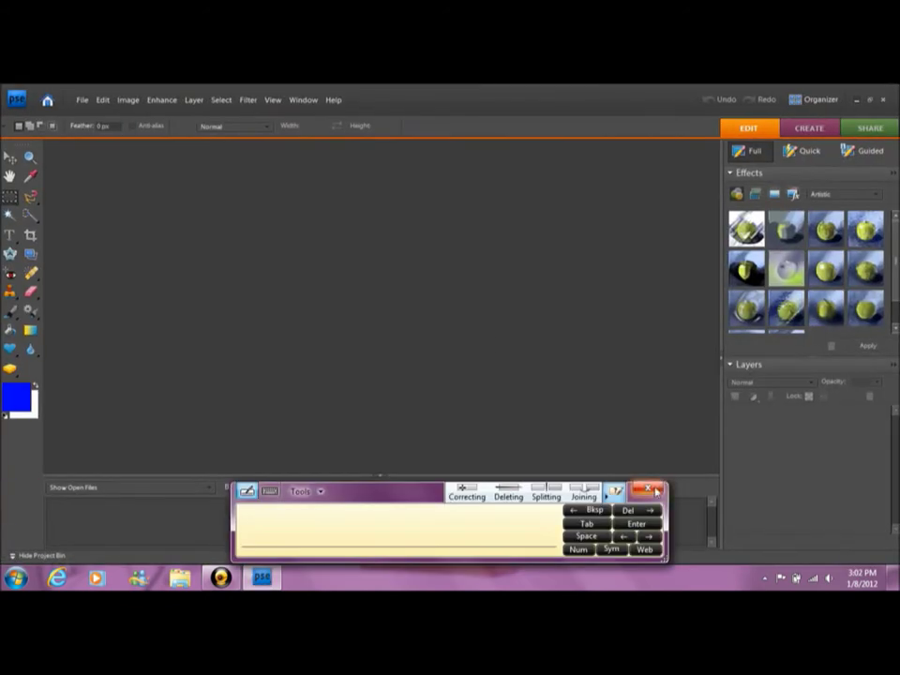
Switch to Photoshop Elements and open Butterfingers Little Doodle ^^.TIF.
click(82, 99)
click(103, 125)
double_click(494, 287)
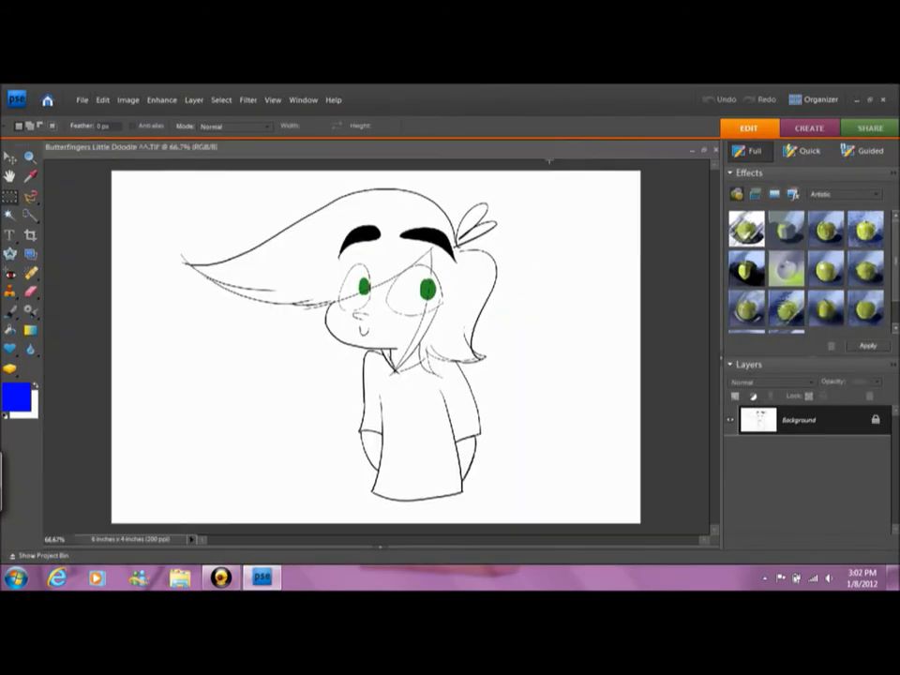
Set up a black 2 px brush and thicken the lower outline of the windswept hair.
click(449, 320)
key(b)
key(d)
click(69, 131)
double_click(83, 178)
key(z)
drag(64, 204, 103, 206)
key(b)
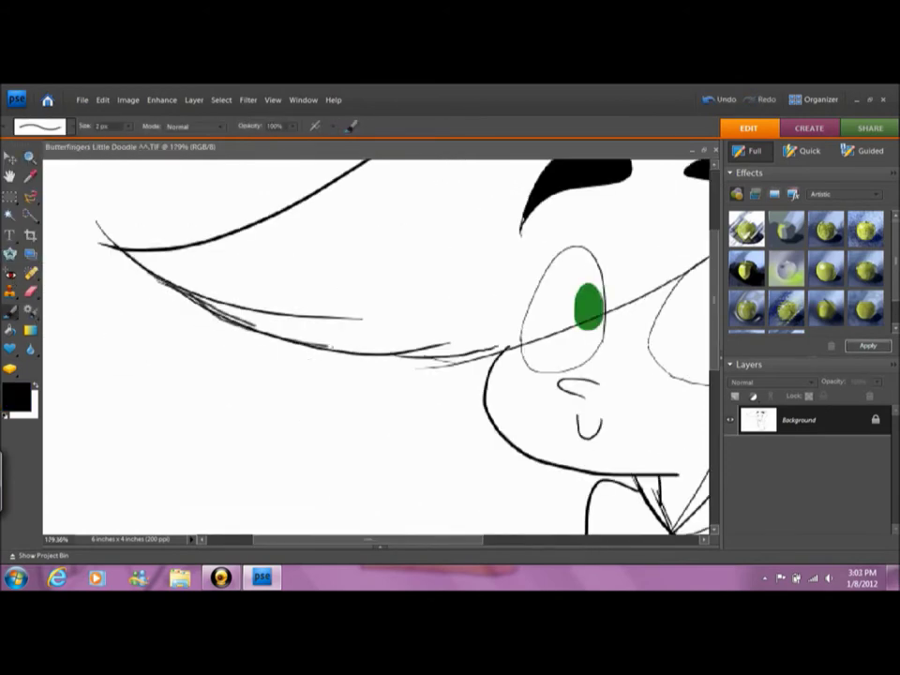
Undo the hair strokes and retrace the lower edge of the windswept hair with the 2 px brush.
key(z)
key(ctrl+alt+0)
drag(148, 305, 174, 305)
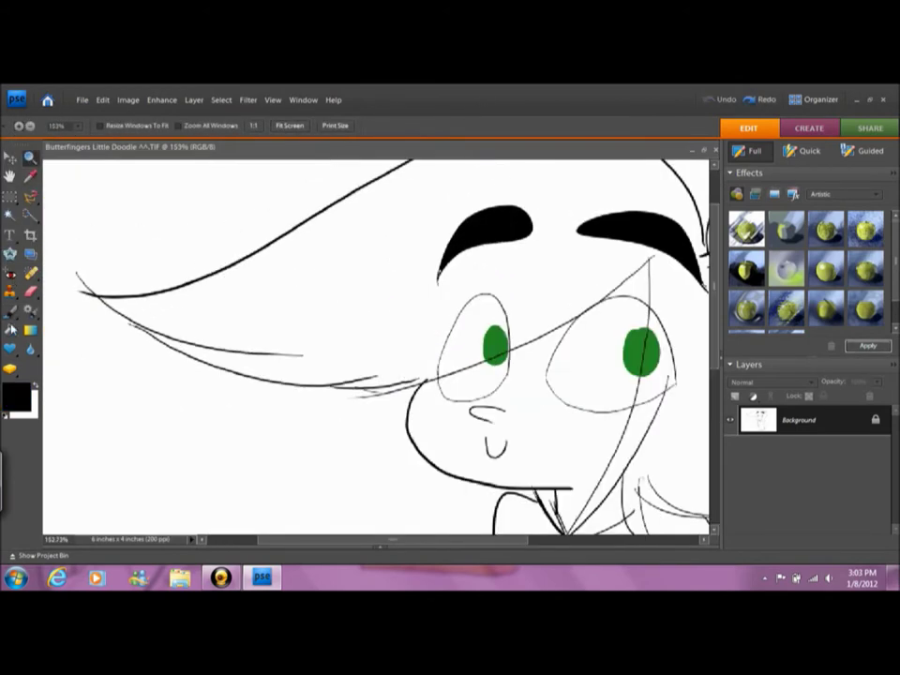
key(b)
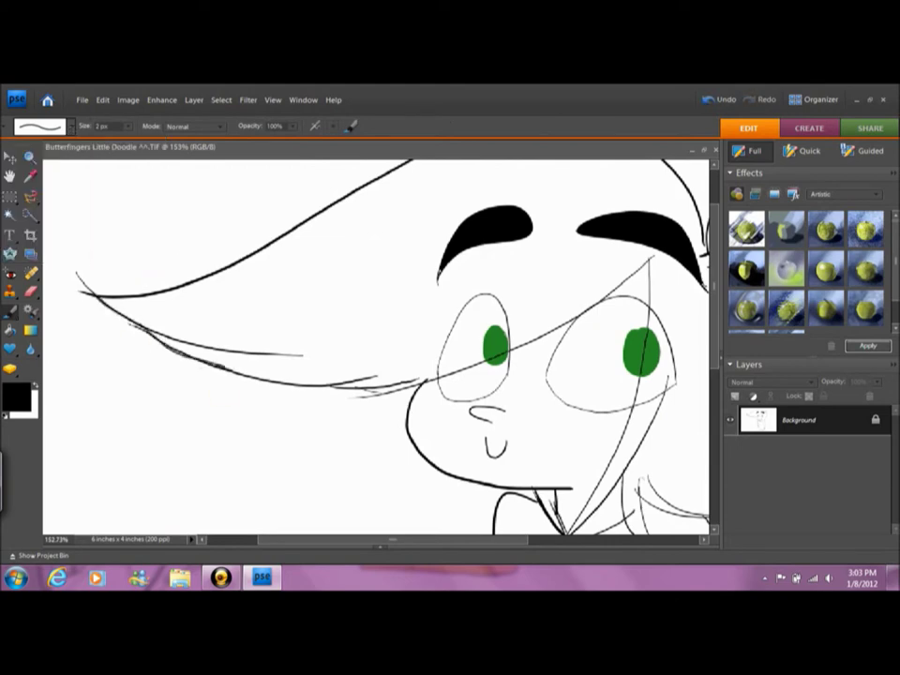
key(z)
key(ctrl+alt+0)
drag(160, 253, 124, 253)
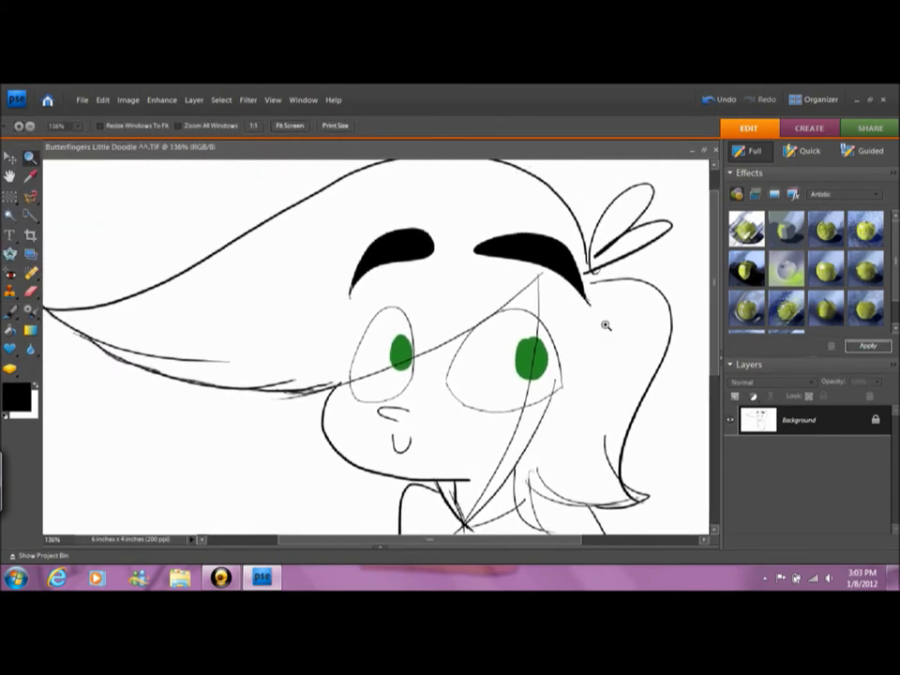
Rename the background layer to outline and set its blending mode to Multiply.
click(749, 173)
double_click(799, 244)
text(outline)
click(750, 205)
Add a layer named skin beneath the outline layer.
click(735, 220)
double_click(797, 273)
text(skin)
click(82, 99)
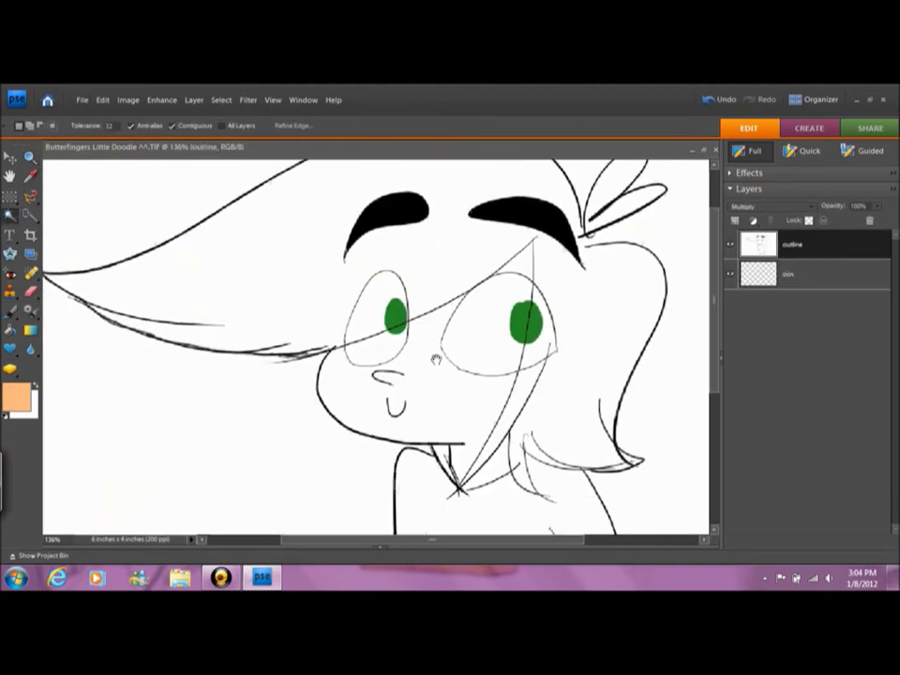
Select the face and neck areas on the outline layer with the Magic Wand and modify the selection's boundary.
scroll(484, 227, down, 2)
click(485, 228)
scroll(484, 228, up, 3)
scroll(427, 278, down, 5)
scroll(426, 278, up, 5)
click(221, 99)
click(346, 272)
key(Return)
Fill the selected face and neck with peach on the skin layer.
key(k)
click(501, 306)
key(ctrl+z)
key(b)
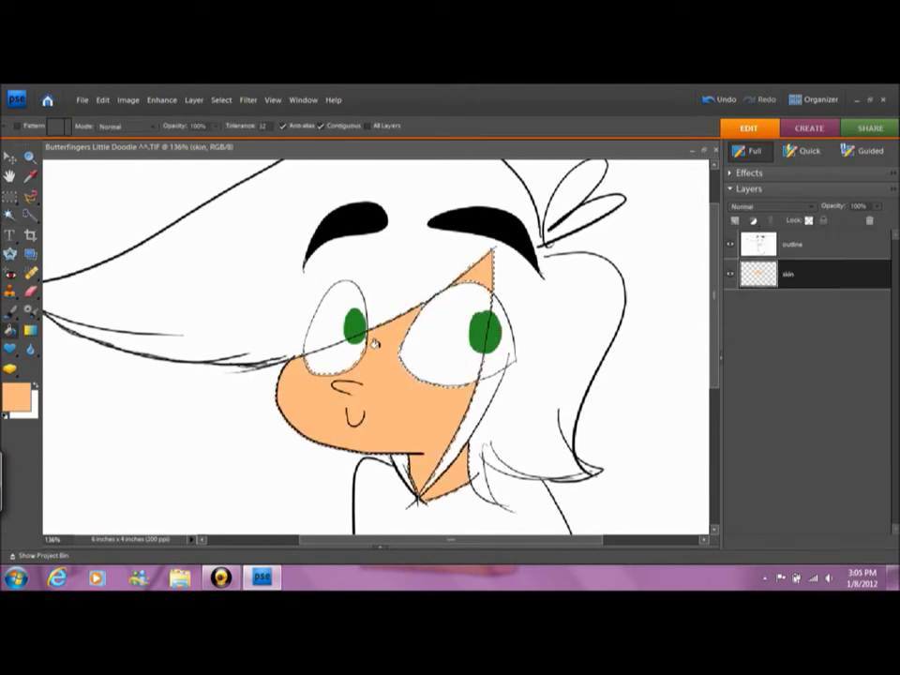
Clean up the peach colour around the eyes and colour the forearms on the skin layer.
key(b)
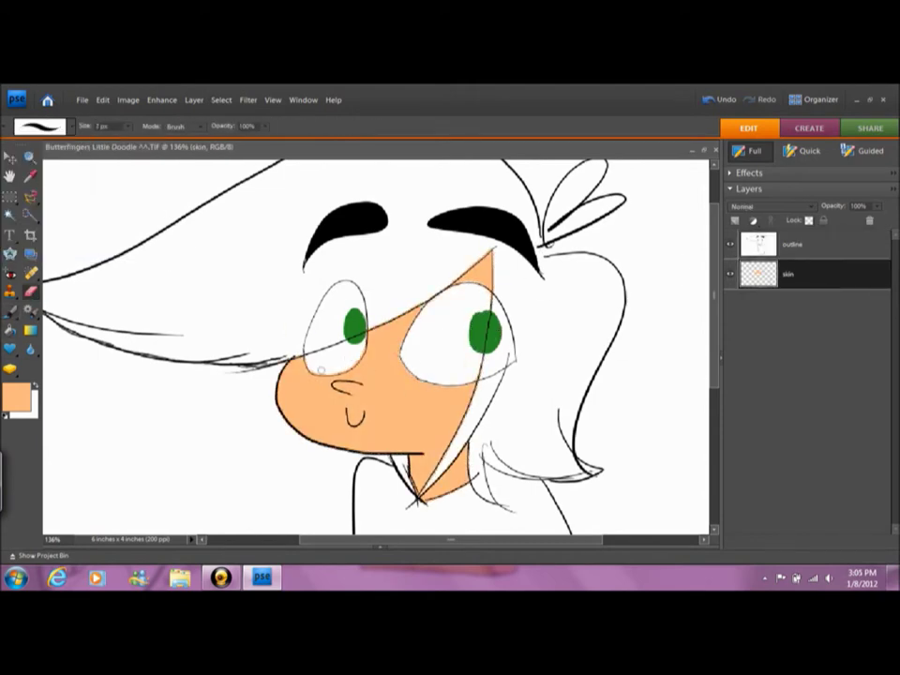
scroll(321, 368, down, 3)
scroll(321, 368, up, 3)
key(b)
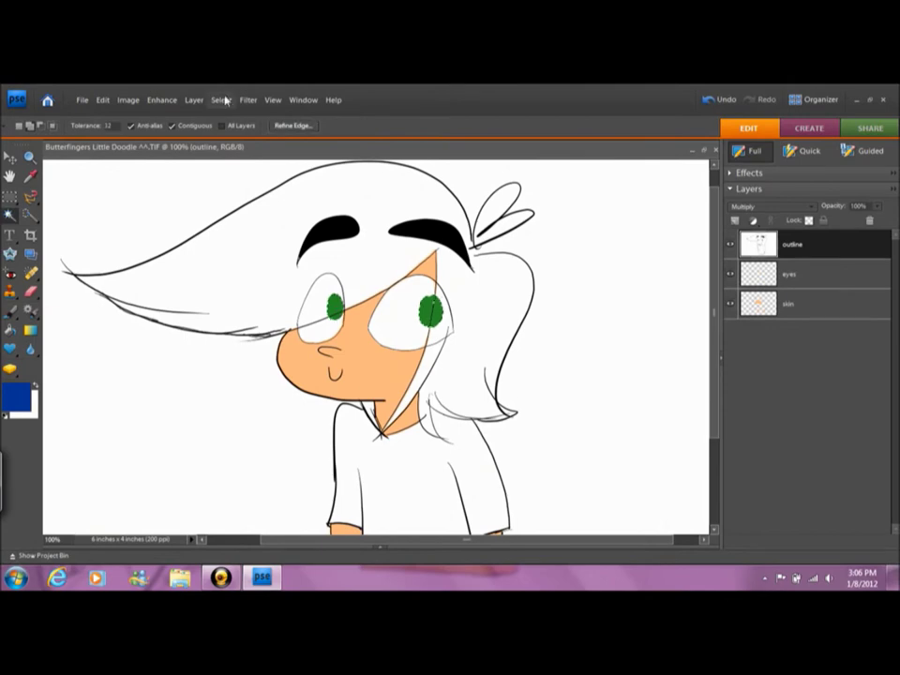
Fill the irises of both eyes with dark blue using the Paint Bucket on the eyes layer.
click(221, 100)
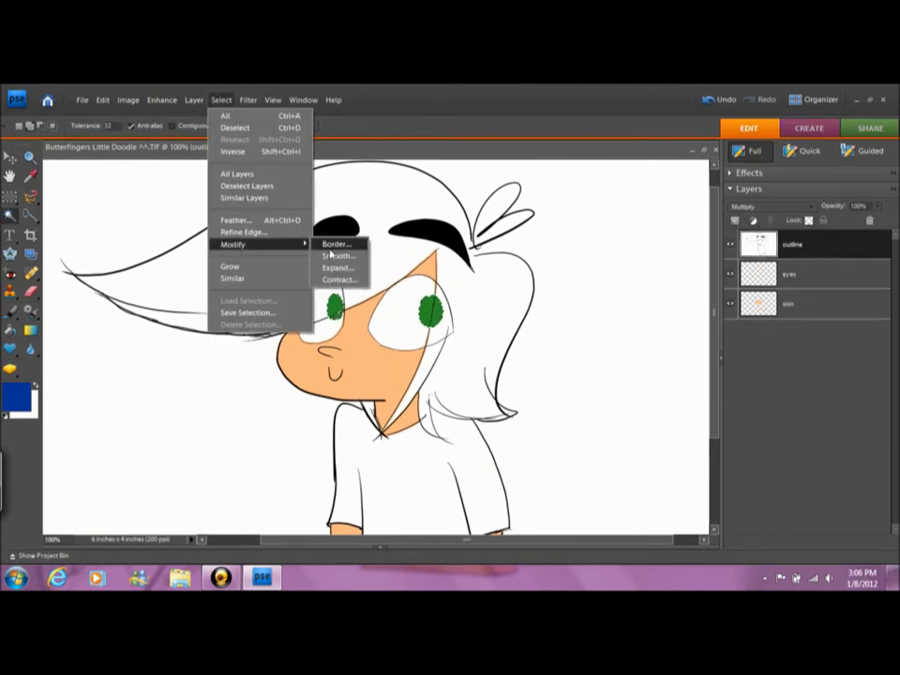
click(789, 274)
key(k)
click(335, 305)
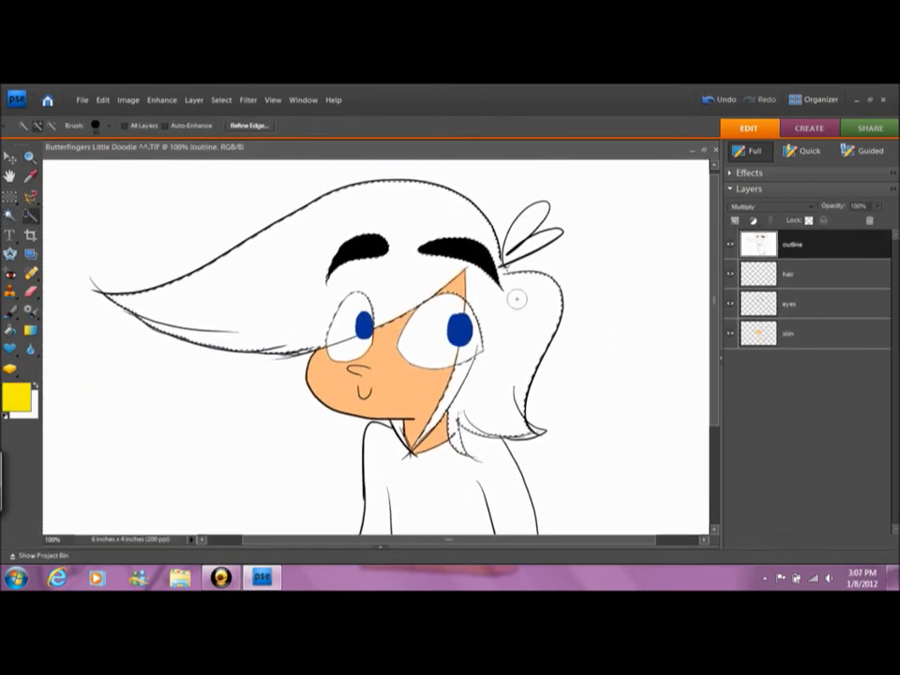
Refine the hair selection around the neck strands on the outline layer with the Selection Brush tool.
scroll(498, 362, down, 3)
key(z)
drag(394, 310, 450, 418)
right_click(30, 217)
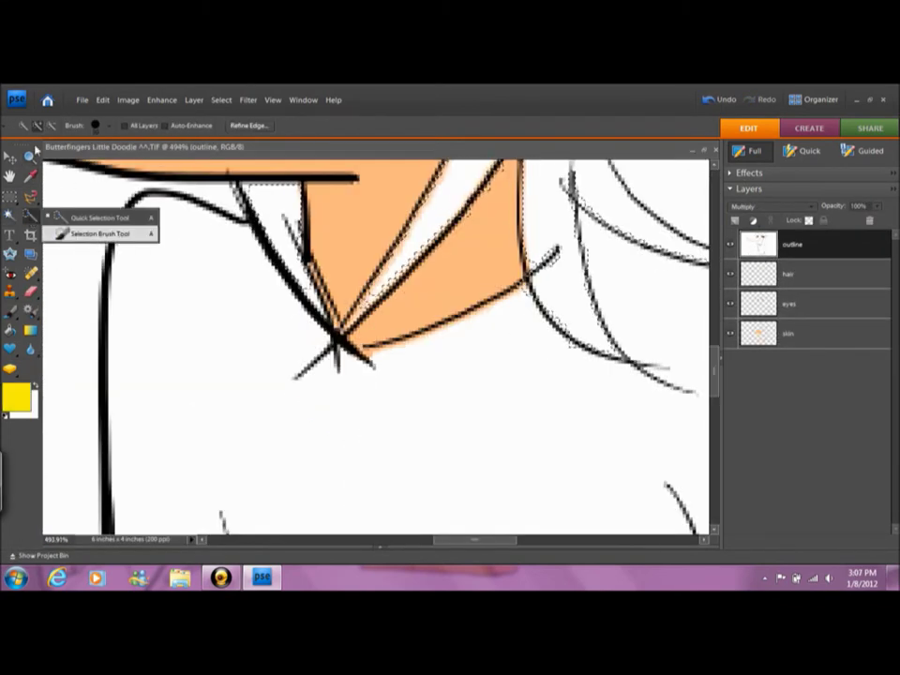
click(98, 231)
Expand the hair selection and fill it with yellow on the hair layer.
click(221, 99)
click(322, 267)
click(532, 244)
click(305, 235)
key(ctrl+alt+0)
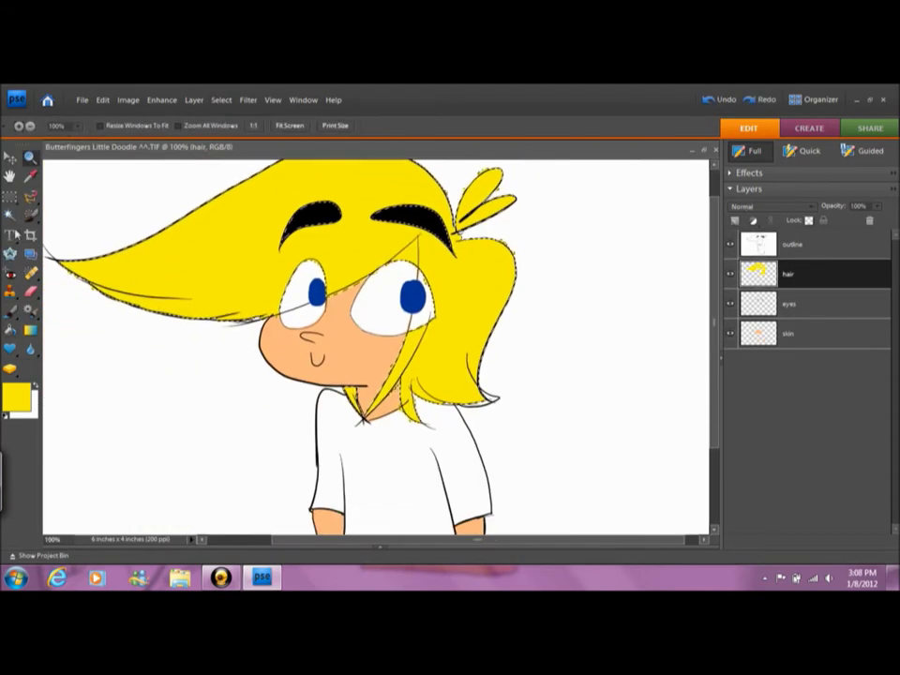
Deselect the hair and paint the uncoloured hair tip above the shoulder yellow on the hair layer.
click(30, 216)
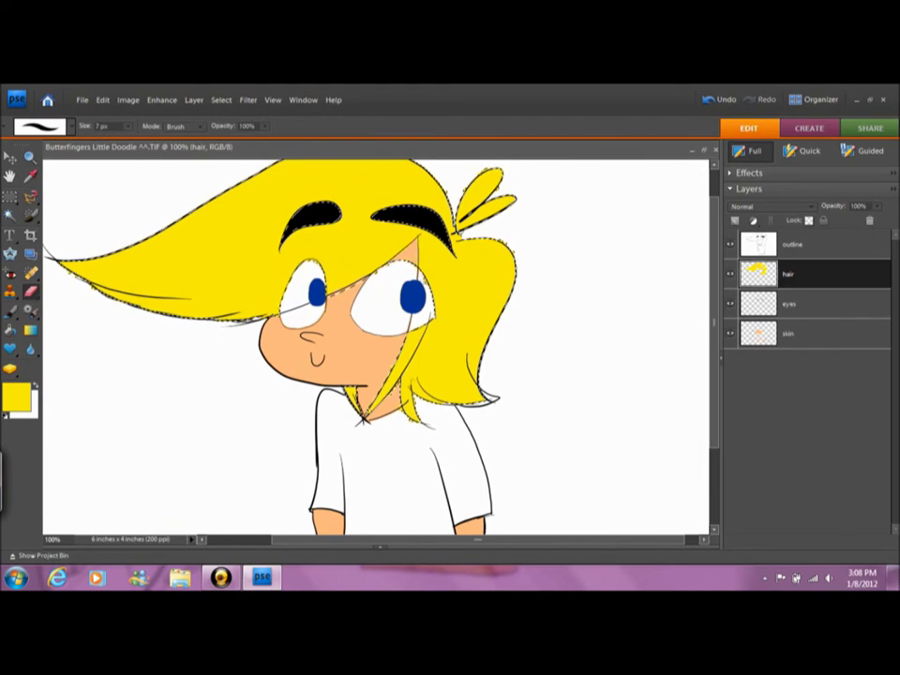
scroll(375, 347, right, 1)
key(ctrl+d)
key(b)
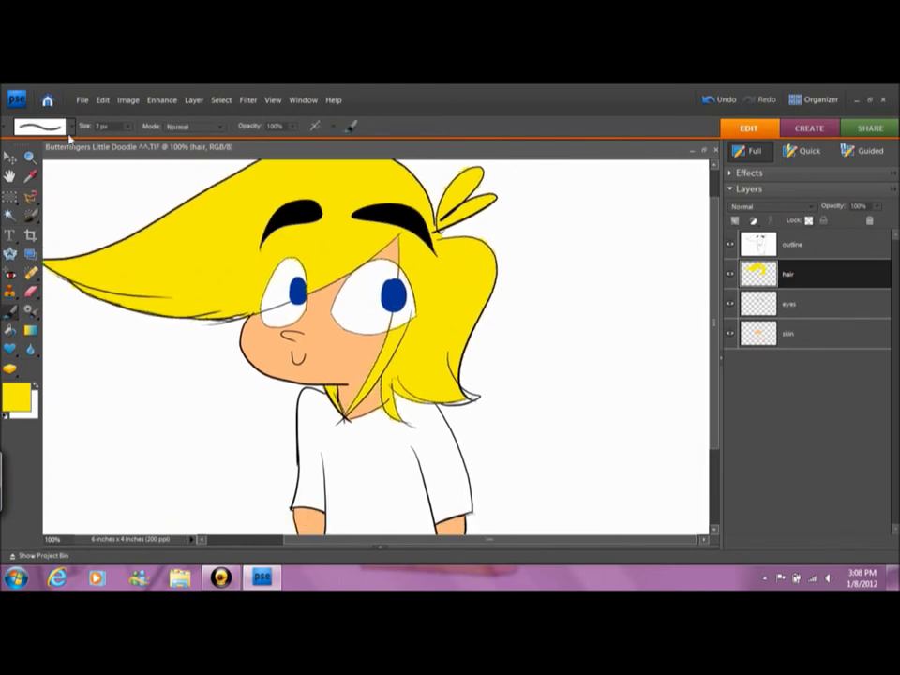
Choose a small black brush for retouching the outline layer and undo the last stroke.
click(792, 244)
key(d)
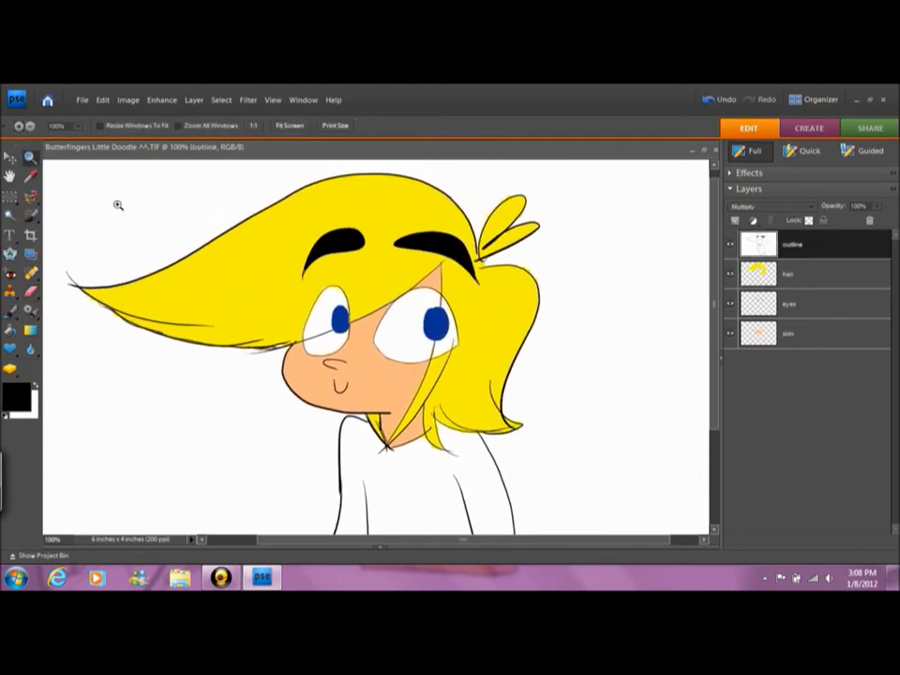
key(ctrl+plus)
click(40, 126)
click(20, 140)
key(ctrl+z)
key(bracketleft)
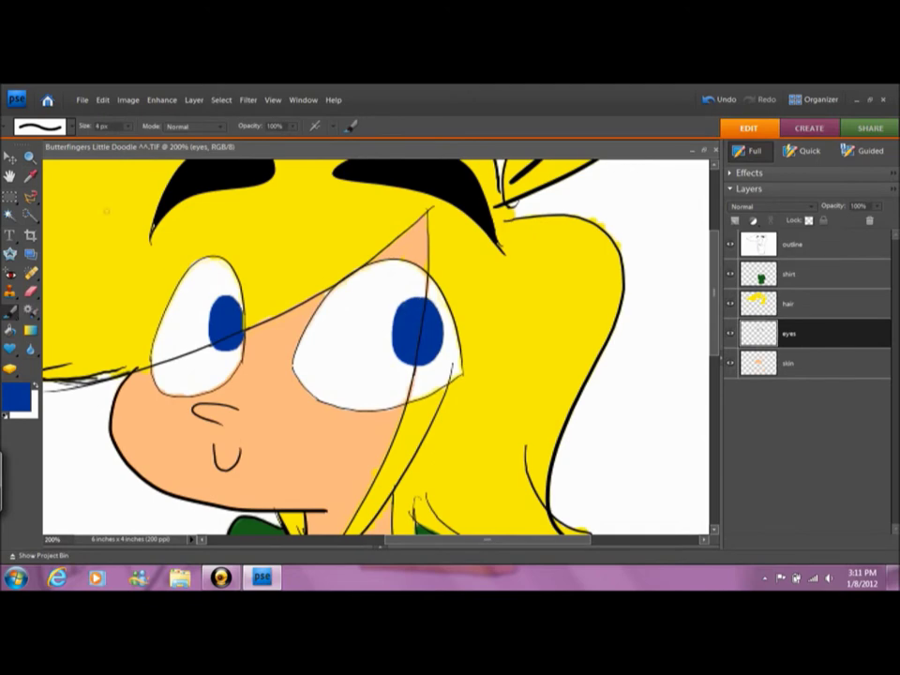
Touch up the peach edges around the eyes on the skin layer with a 4 px brush.
key(alt+bracketright)
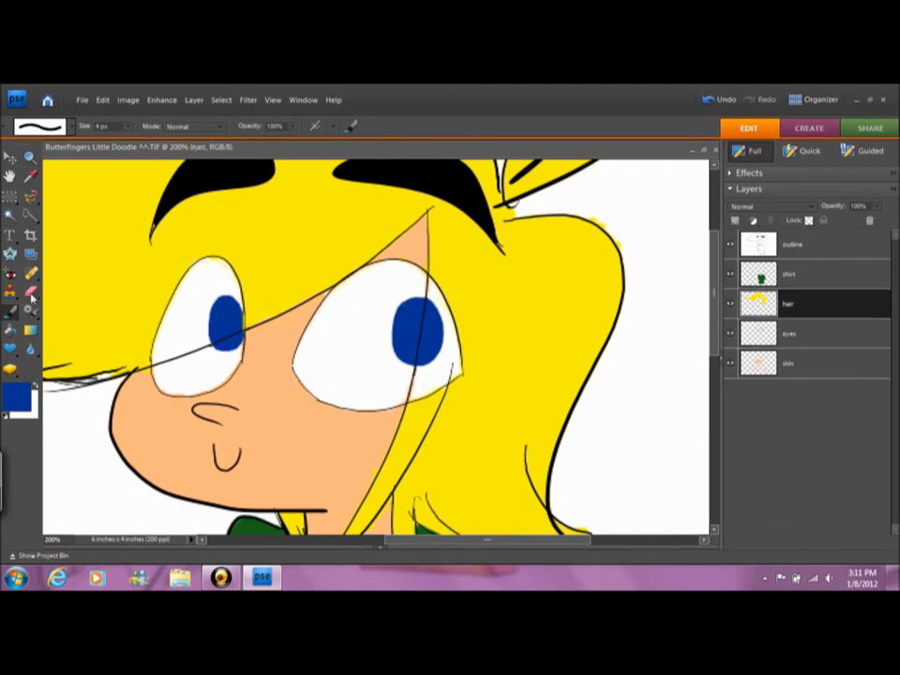
key(alt+bracketleft)
key(alt+bracketleft)
drag(261, 246, 283, 224)
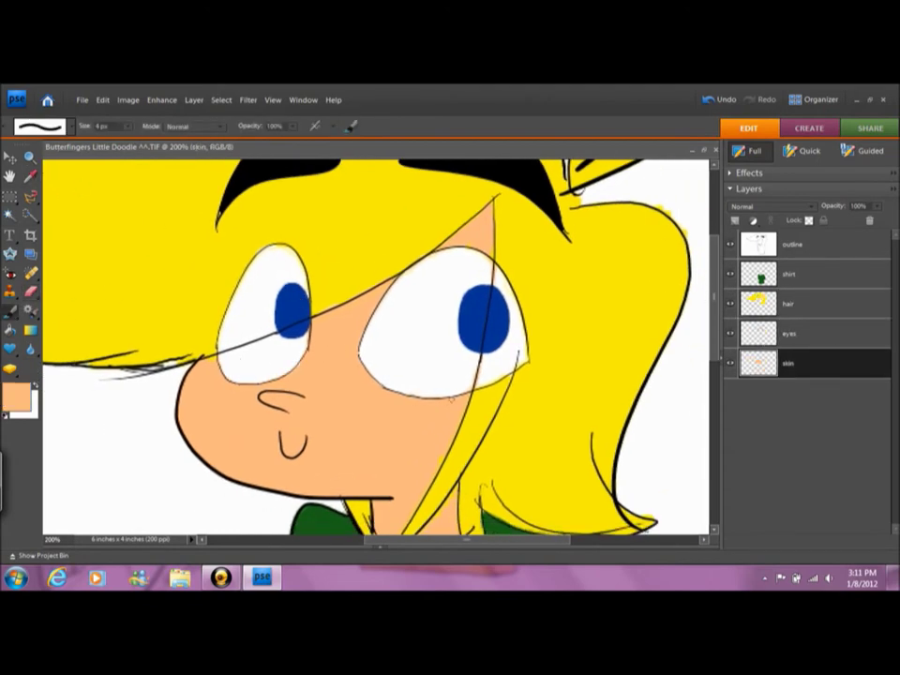
Erase the colour spill along the lower edge of the larger eye on the skin and hair layers with a 10 px eraser.
key(z)
click(456, 424)
key(e)
key(alt+bracketright)
key(alt+bracketright)
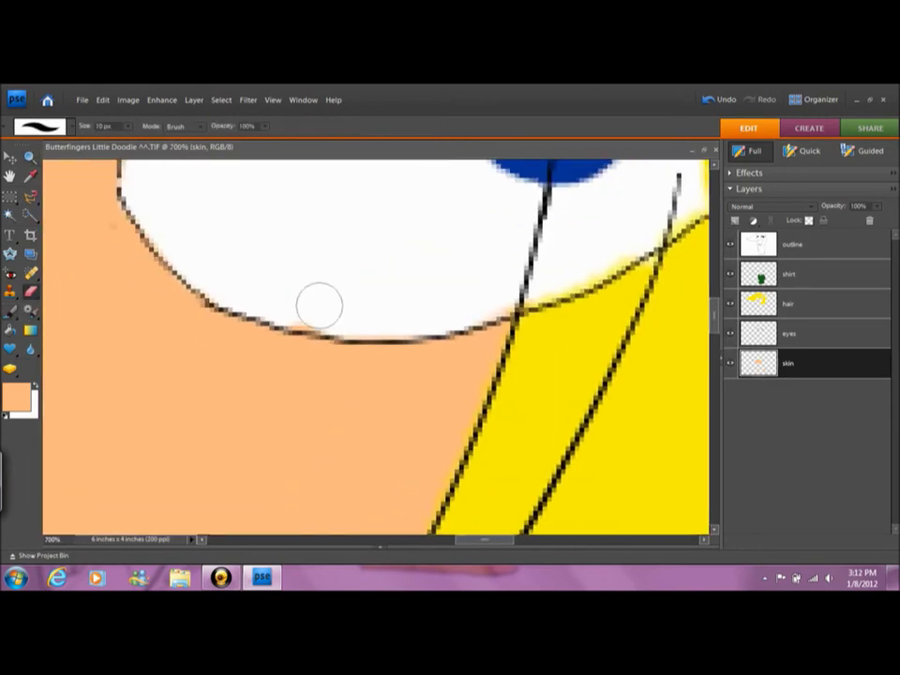
key(ctrl+minus)
key(ctrl+minus)
key(z)
key(ctrl+minus)
key(ctrl+minus)
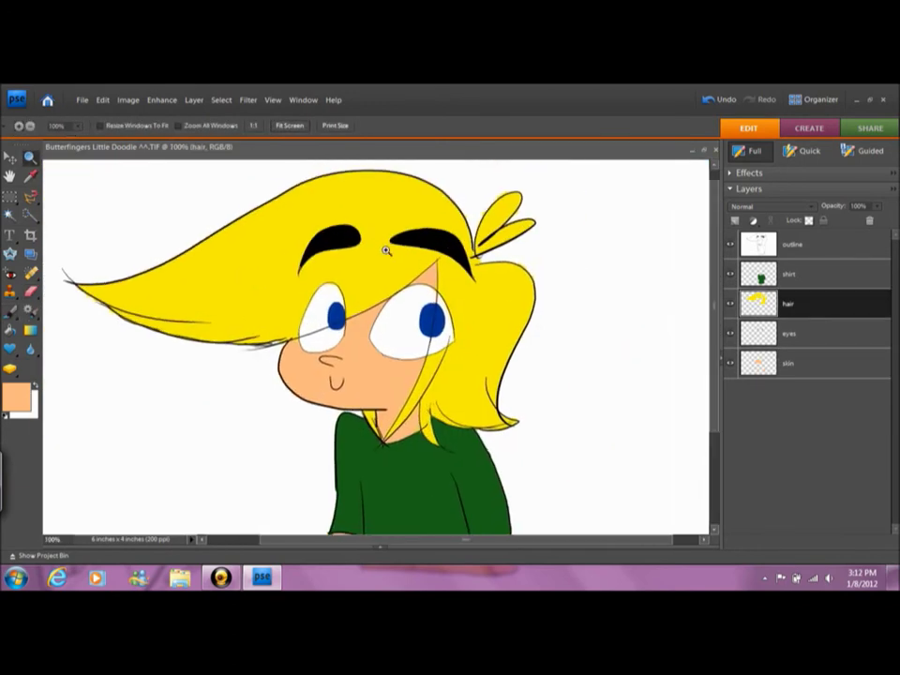
Paint out the stray hair line inside the larger eye's outer corner with white on the outline layer.
key(alt+bracketright)
key(alt+bracketright)
drag(279, 236, 438, 325)
key(e)
key(n)
click(35, 386)
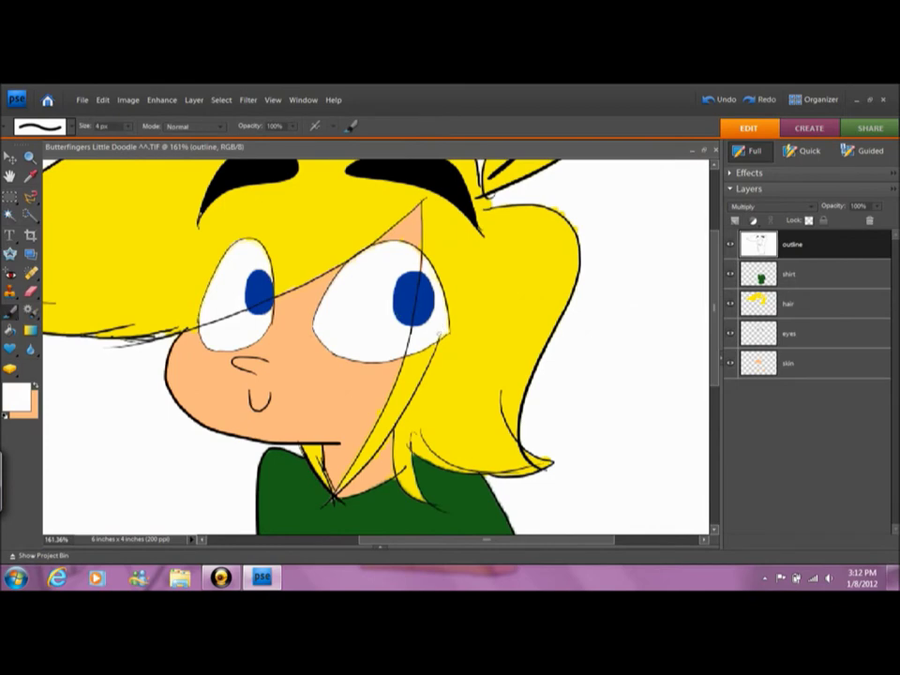
Draw a small black oval shape as the pupil in the smaller eye's iris above the eyes layer.
key(alt+bracketleft)
key(alt+bracketleft)
key(alt+bracketleft)
key(d)
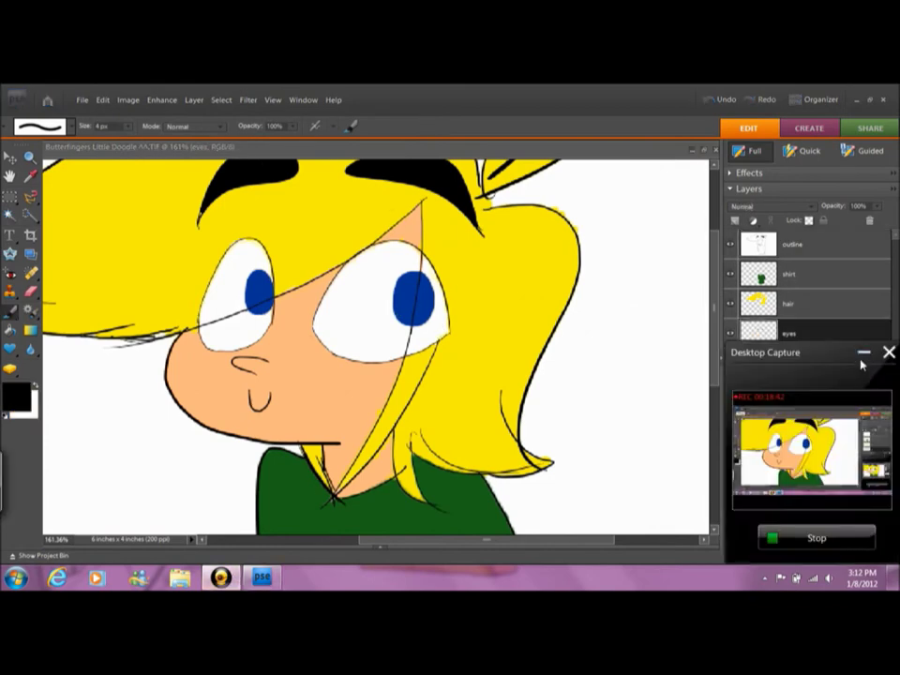
key(z)
key(ctrl+minus)
key(ctrl+minus)
drag(281, 188, 525, 403)
key(n)
click(73, 129)
click(10, 253)
click(56, 326)
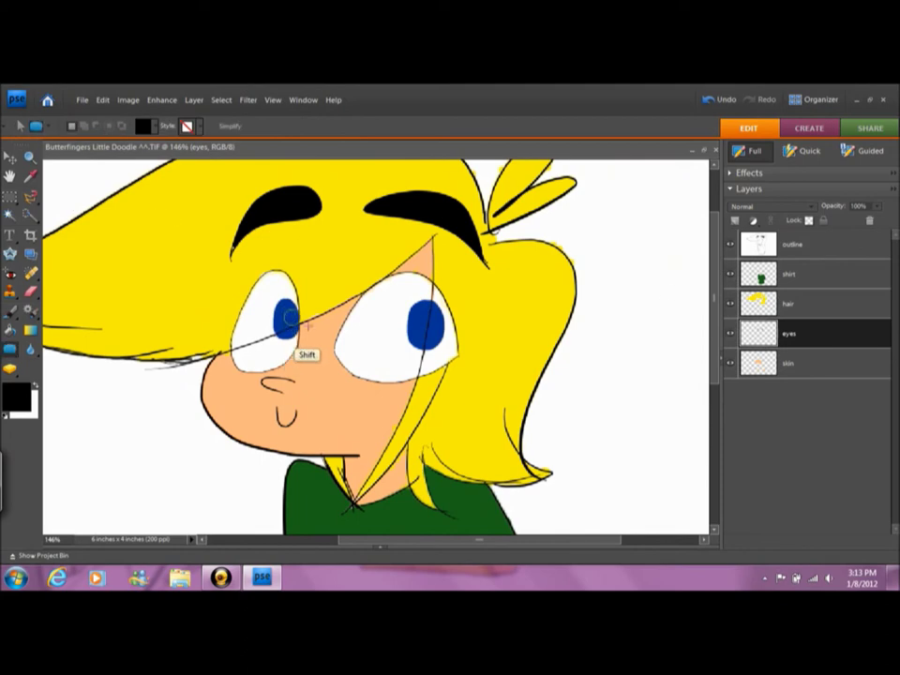
drag(289, 320, 298, 328)
Duplicate the pupil layer and move the copy into the larger eye's iris.
key(ctrl+j)
right_click(778, 333)
click(792, 211)
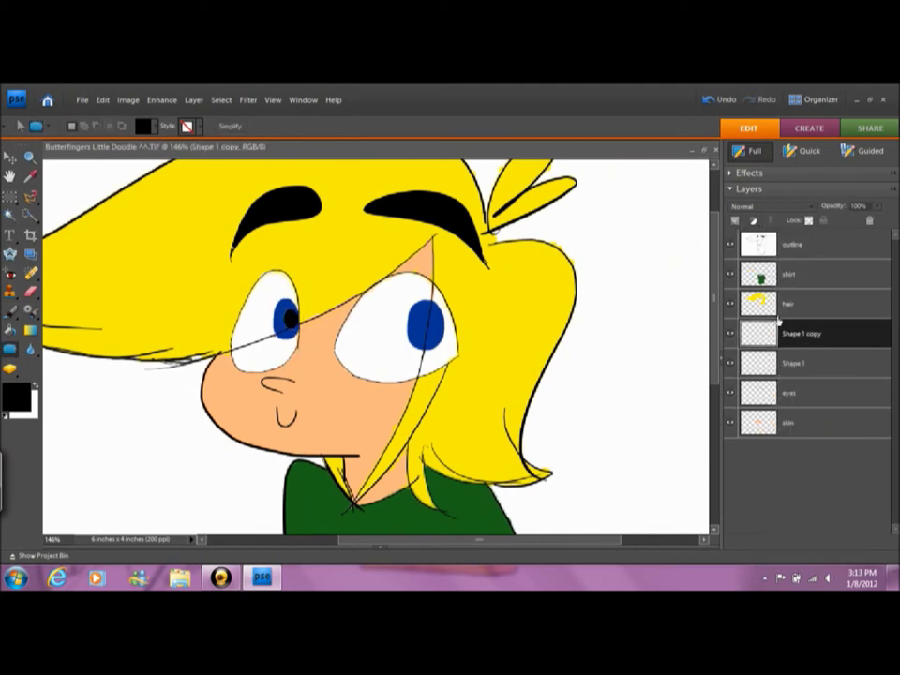
key(v)
drag(291, 318, 436, 324)
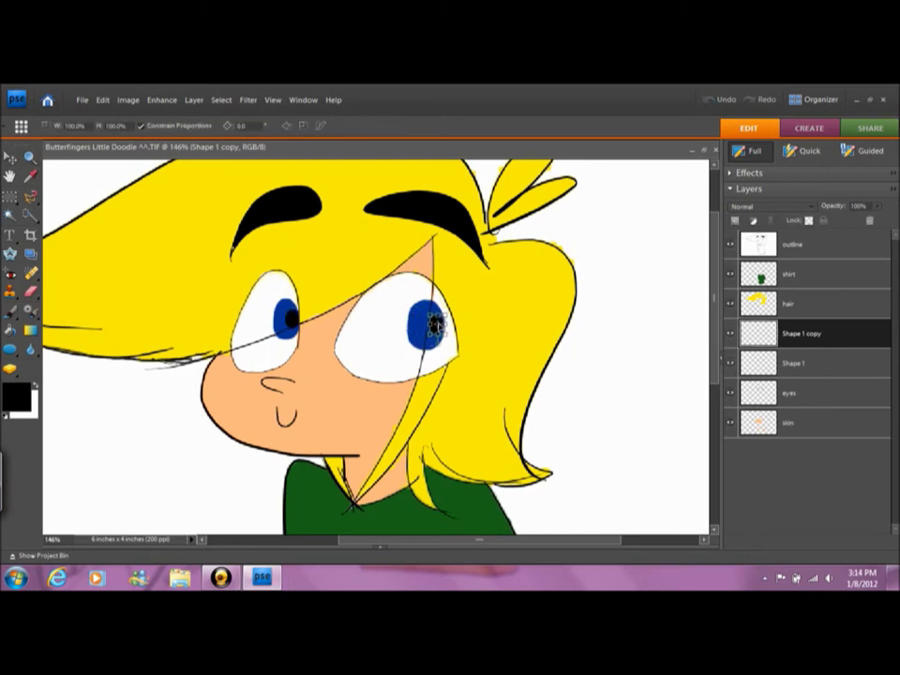
key(Return)
click(286, 319)
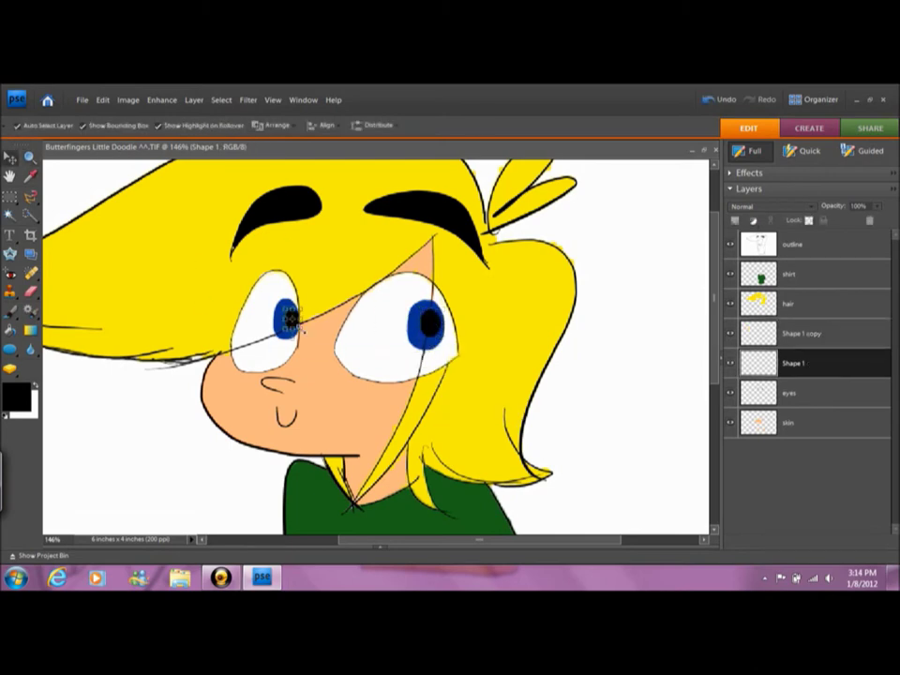
Merge the two pupil layers down into the eyes layer.
key(z)
click(290, 125)
right_click(759, 335)
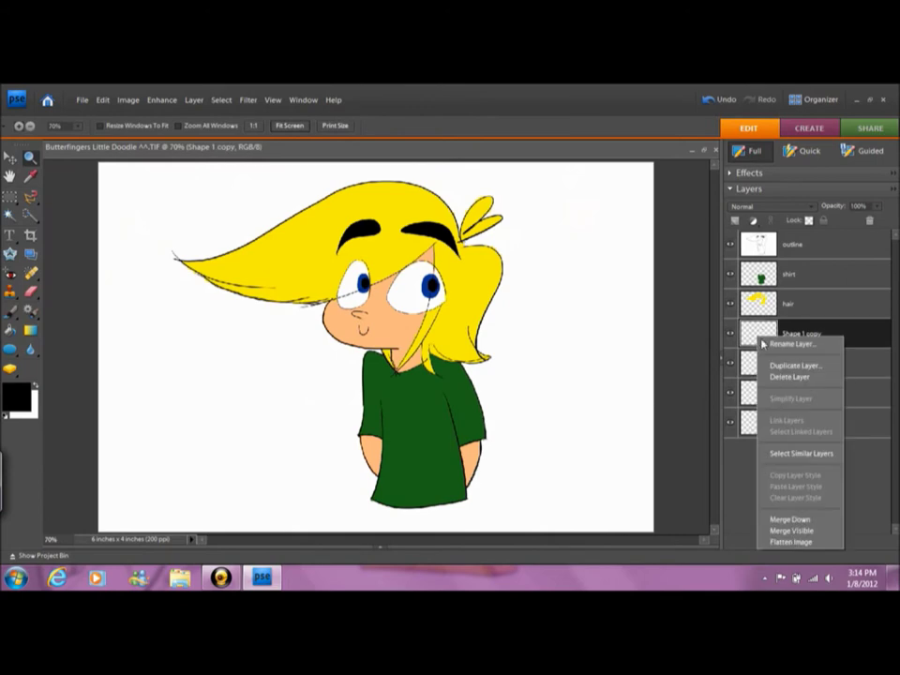
click(806, 518)
click(247, 298)
key(ctrl+0)
Load the contents of the hair layer as a selection.
click(760, 244)
click(759, 274)
click(772, 310)
ctrl+click(772, 309)
key(ctrl+equal)
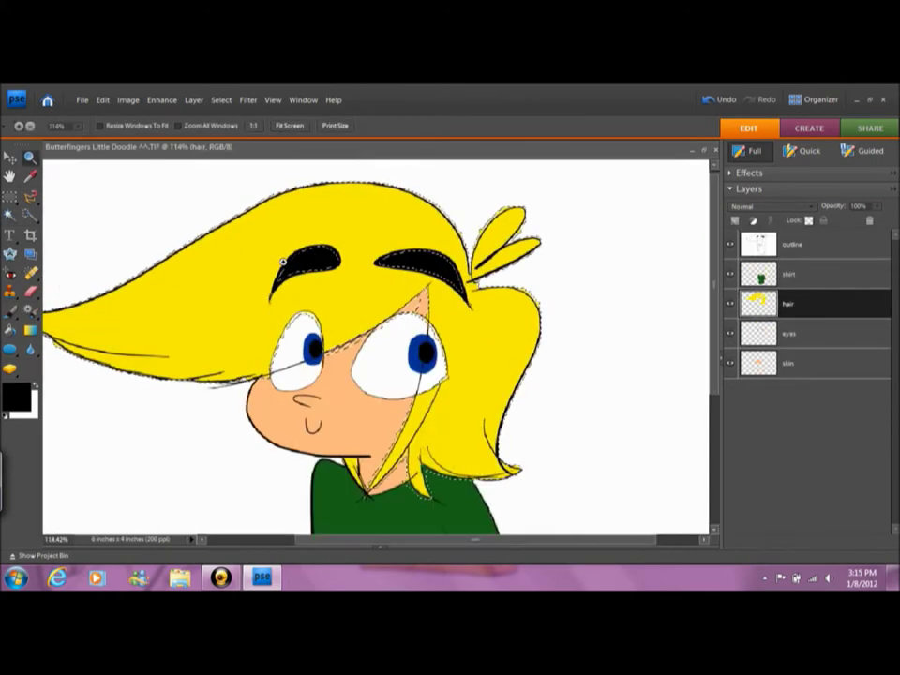
Sample the hair's yellow and change the foreground colour to a golden orange.
key(i)
click(187, 281)
click(16, 398)
click(497, 318)
click(584, 186)
Paint golden-orange shading streaks across the selected hair with a soft 12 px brush.
key(b)
click(39, 125)
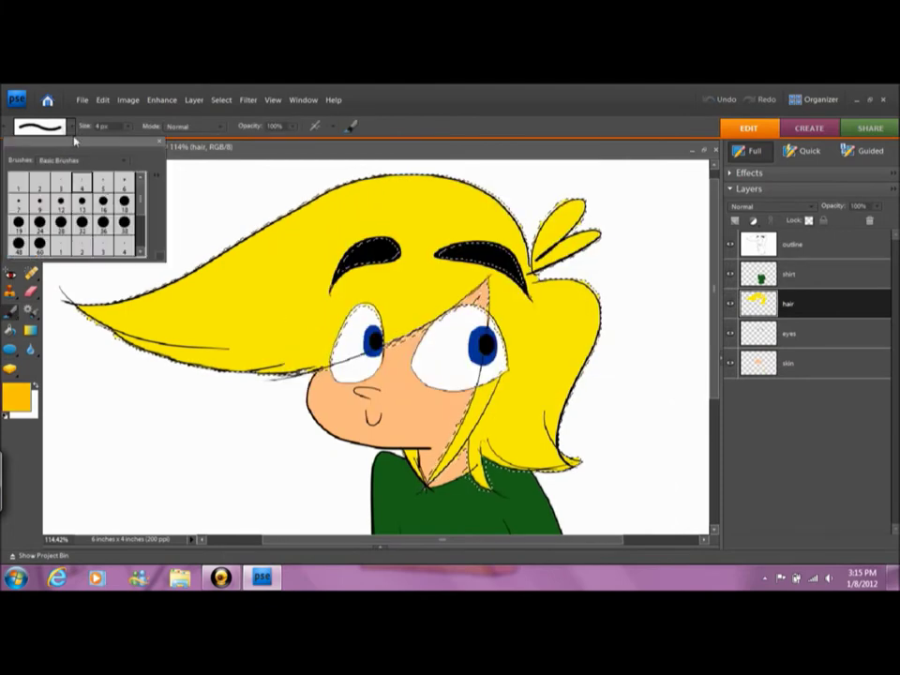
click(60, 191)
key(ctrl+z)
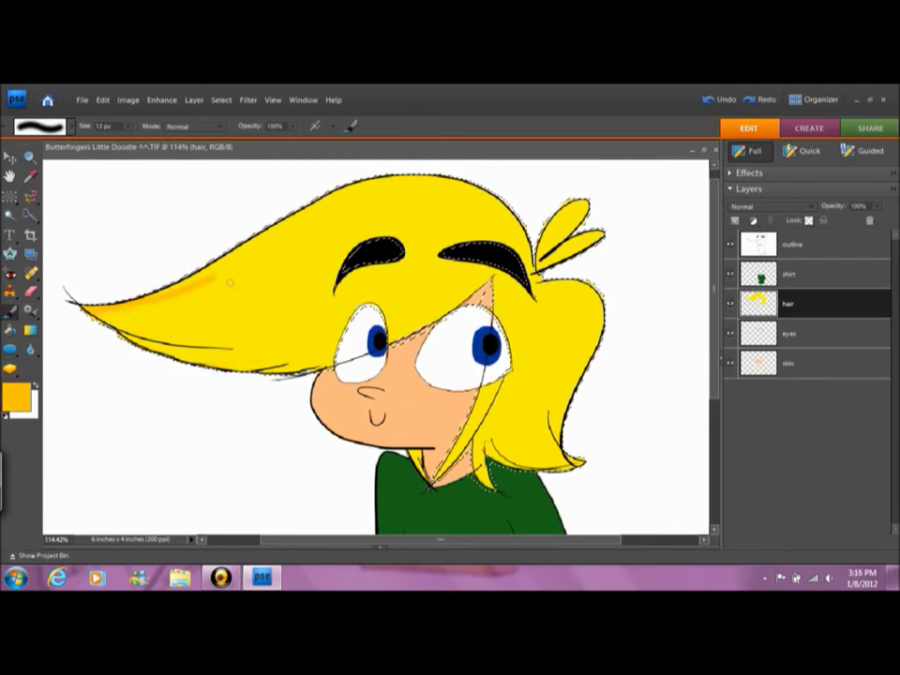
drag(248, 274, 113, 309)
drag(281, 339, 98, 319)
drag(314, 352, 216, 334)
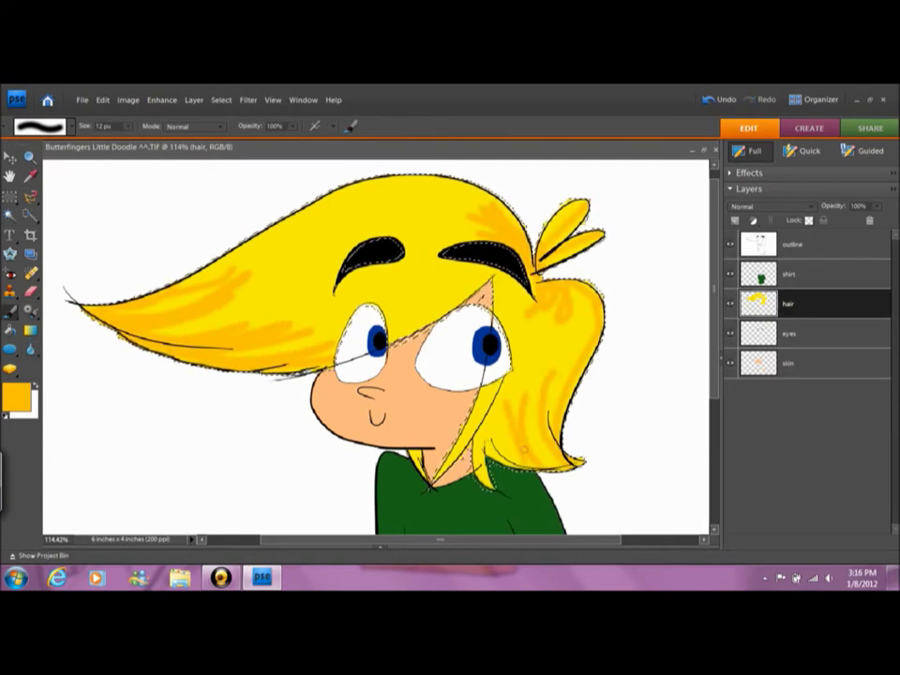
Move the skin layer directly beneath the outline layer.
drag(769, 356, 764, 263)
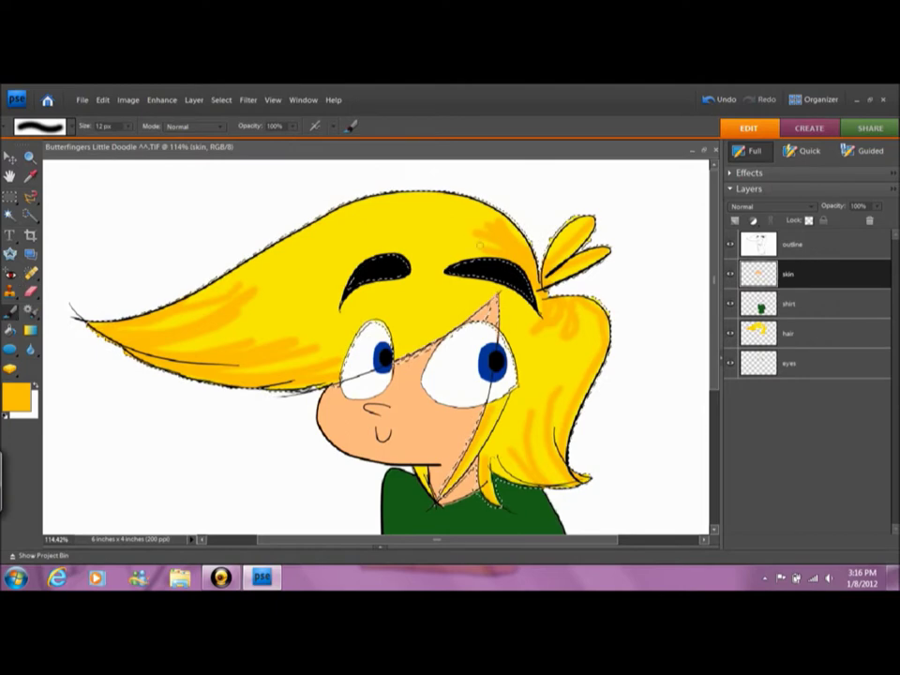
Blend the shading streaks on the hair layer with the Smudge tool at 50% strength.
click(13, 350)
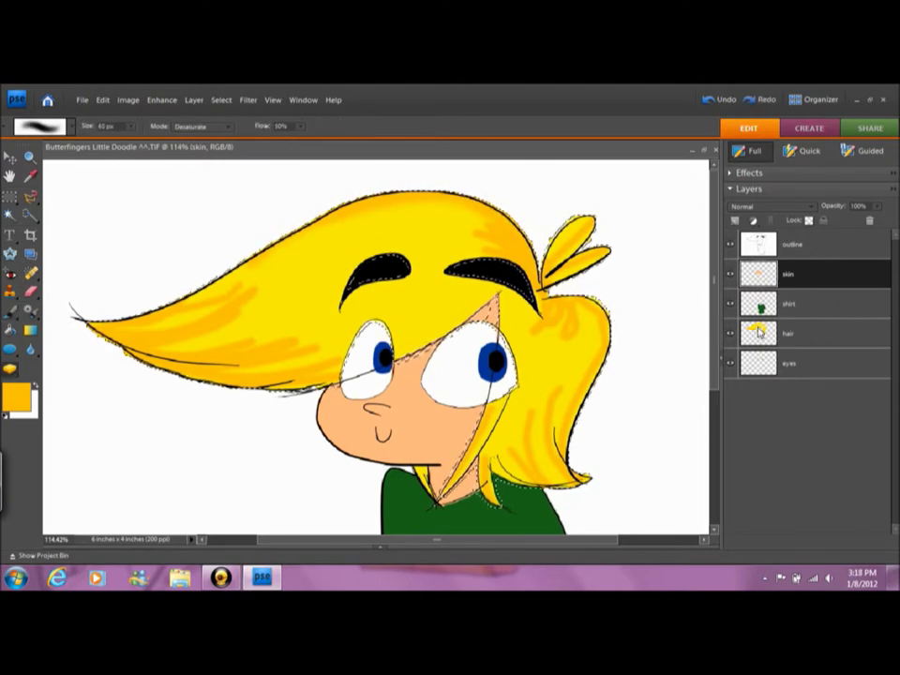
click(746, 327)
key(r)
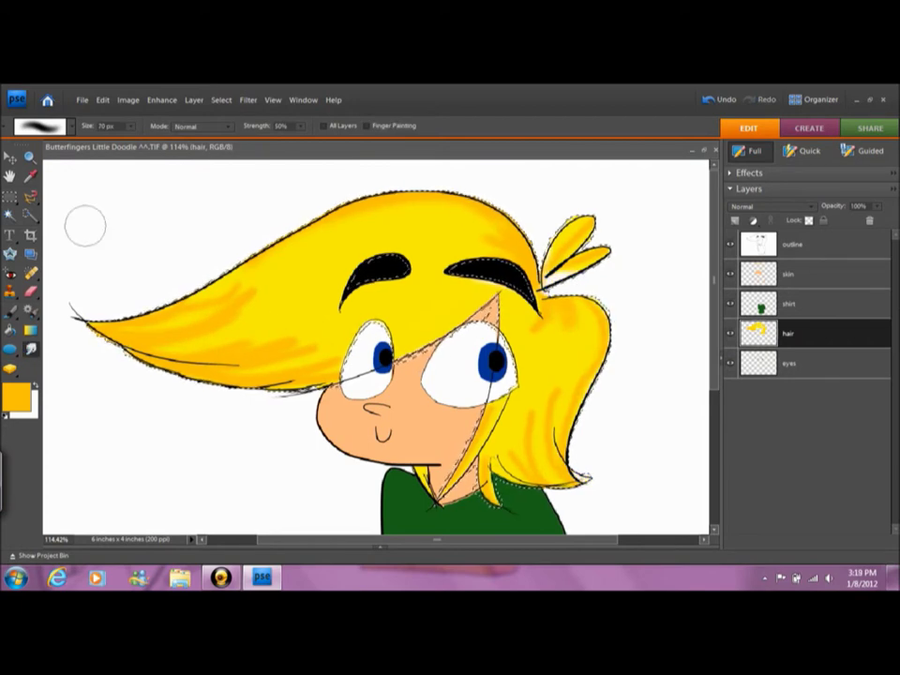
Add soft golden-orange shading to the hair with a 45 px soft brush on the hair layer.
key(b)
right_click(187, 242)
key(Escape)
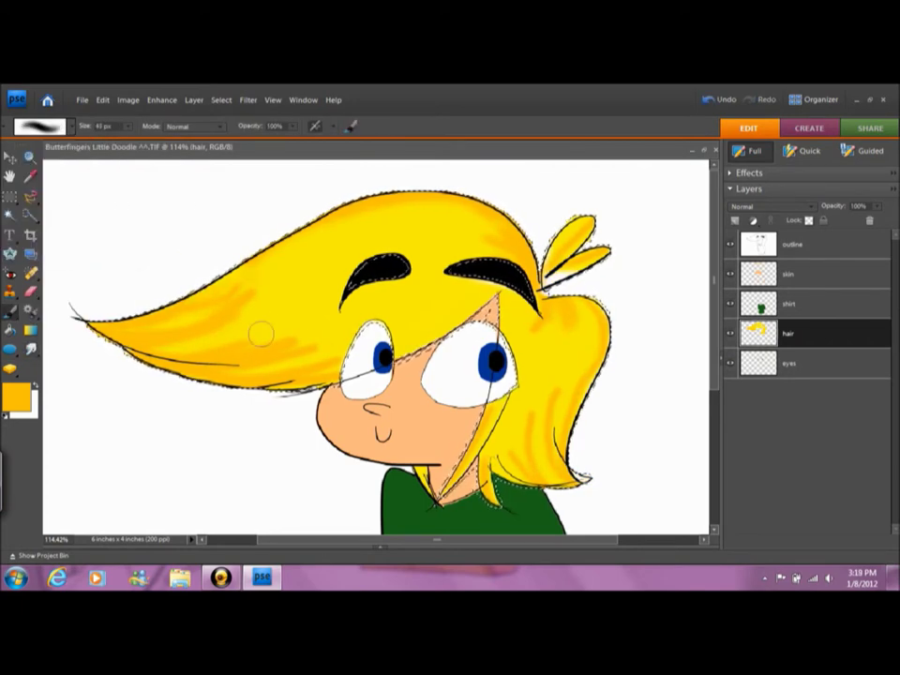
scroll(560, 352, right, 3)
drag(375, 375, 415, 358)
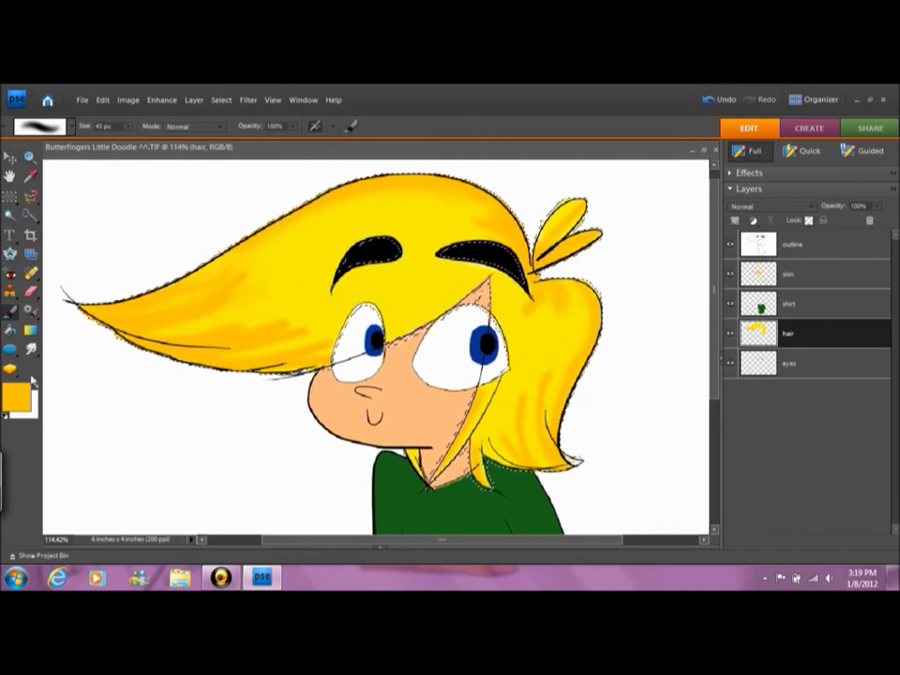
Draw thin black strand lines through the hair on the outline layer with a 5 px brush.
key(d)
click(39, 126)
click(37, 169)
click(778, 246)
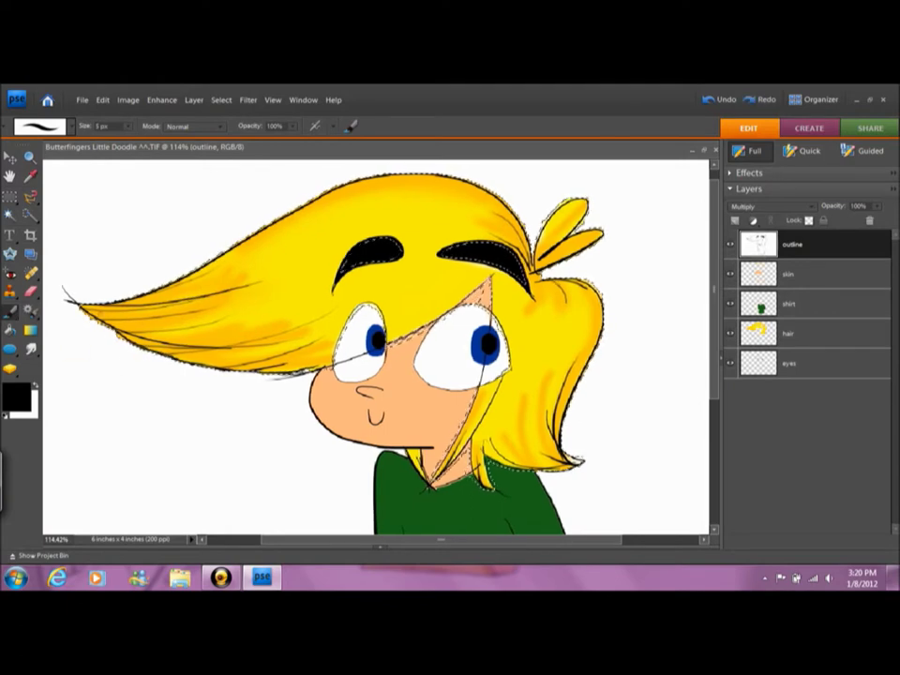
drag(249, 330, 298, 317)
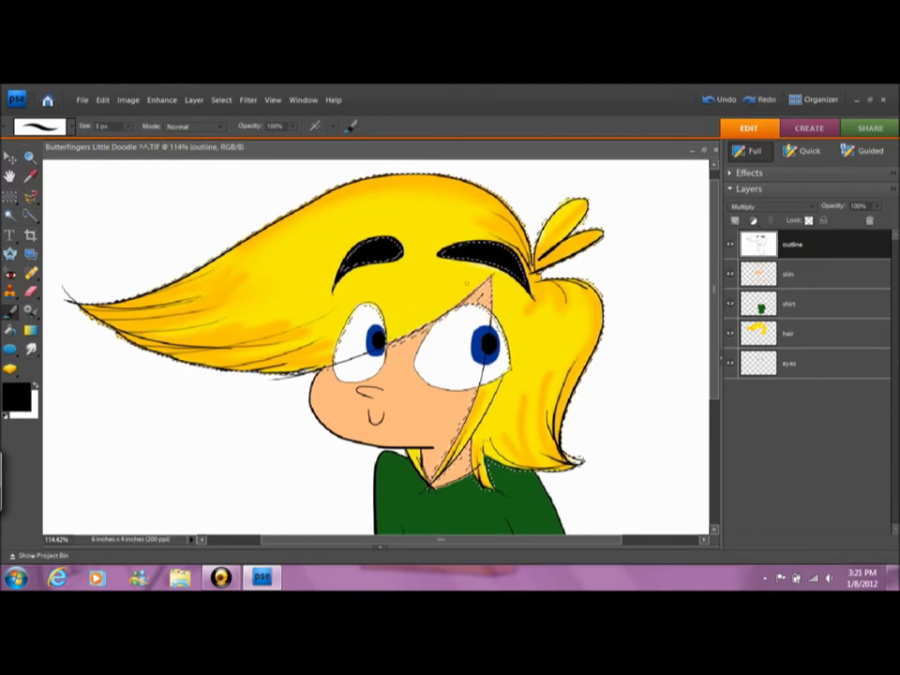
drag(298, 317, 284, 332)
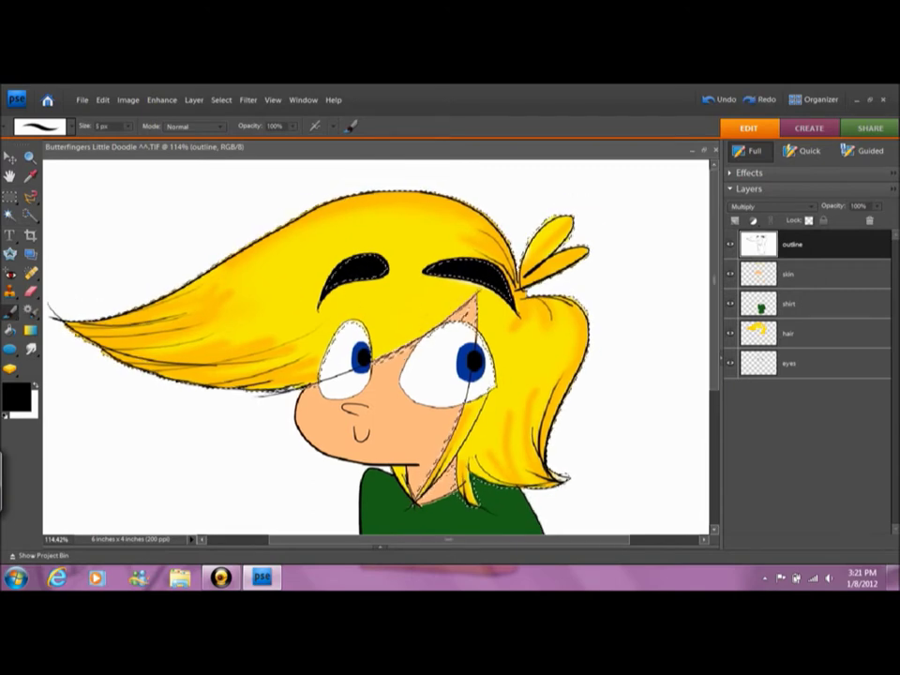
drag(406, 316, 411, 316)
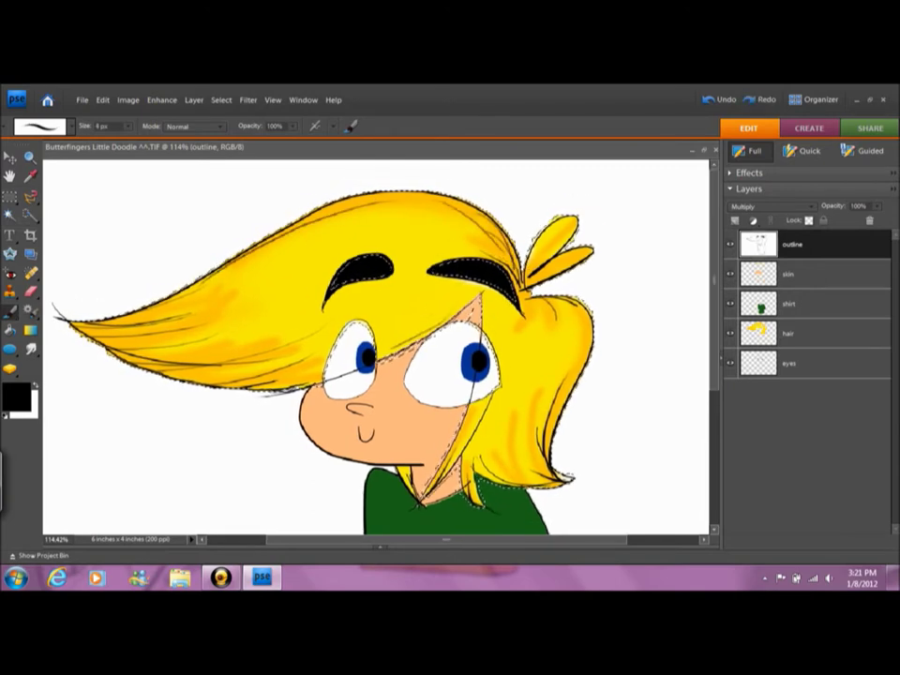
Deselect the hair and touch up its colour on the hair layer with sampled yellow.
key(ctrl+d)
drag(522, 365, 522, 318)
click(787, 333)
alt+click(525, 309)
key(bracketright)
key(bracketright)
key(bracketright)
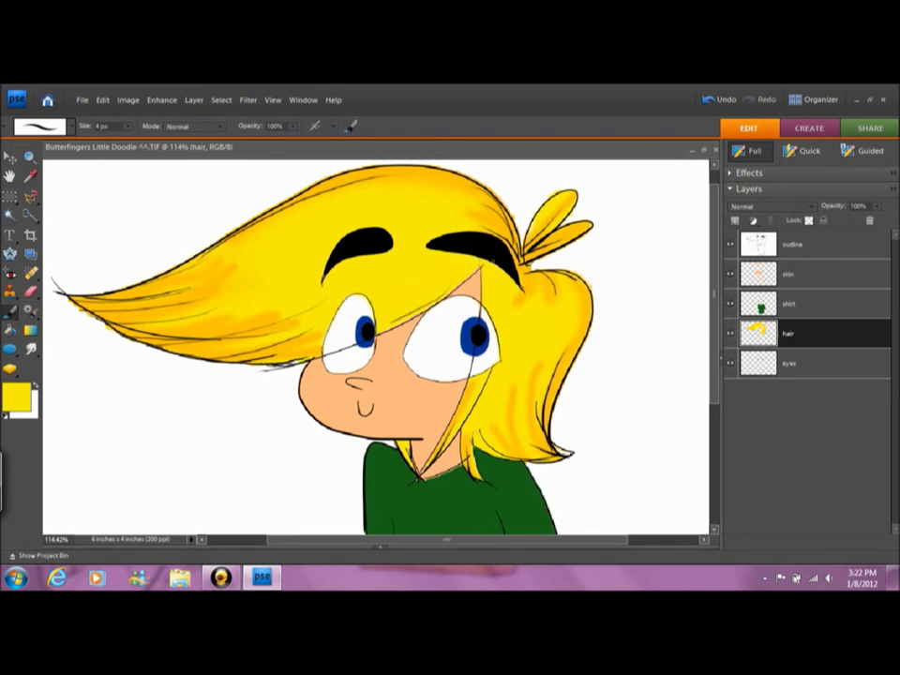
drag(213, 305, 223, 301)
Touch up the hair's upper edge on the hair layer with a sampled golden orange.
key(ctrl+equal)
key(ctrl+equal)
alt+click(215, 203)
key(z)
key(ctrl+0)
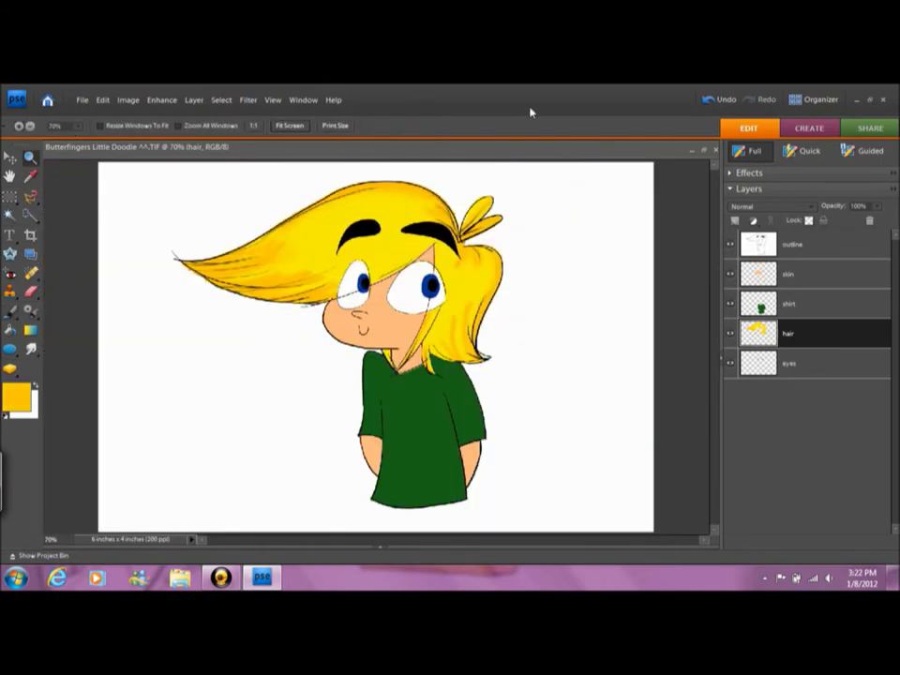
Touch up the shirt's edges on the shirt layer with the sampled dark green.
click(423, 300)
scroll(349, 419, down, 5)
key(b)
key(z)
click(290, 125)
click(743, 303)
key(i)
click(427, 412)
key(z)
click(422, 421)
mouse_move(268, 318)
mouse_down()
mouse_move(352, 270)
mouse_move(353, 294)
mouse_up()
Clean up the shirt and arm edges on the shirt and skin layers, using dark green and a 10 px eraser.
key(alt+bracketright)
key(b)
drag(352, 205, 337, 242)
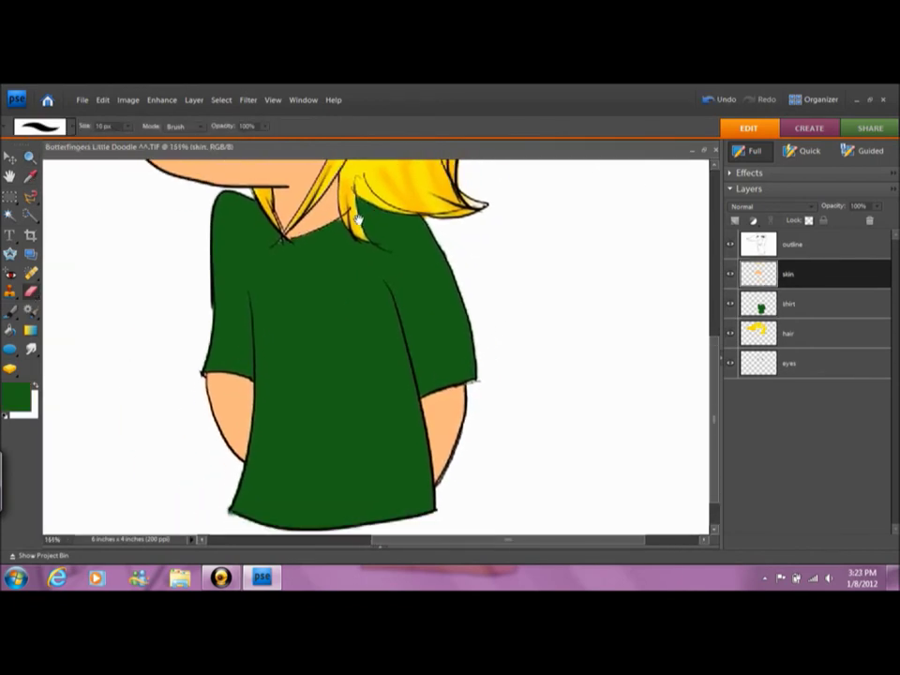
Select the shirt area on the shirt layer and choose a slightly darker green for the brush.
key(alt+bracketleft)
key(w)
click(306, 277)
click(16, 398)
key(Return)
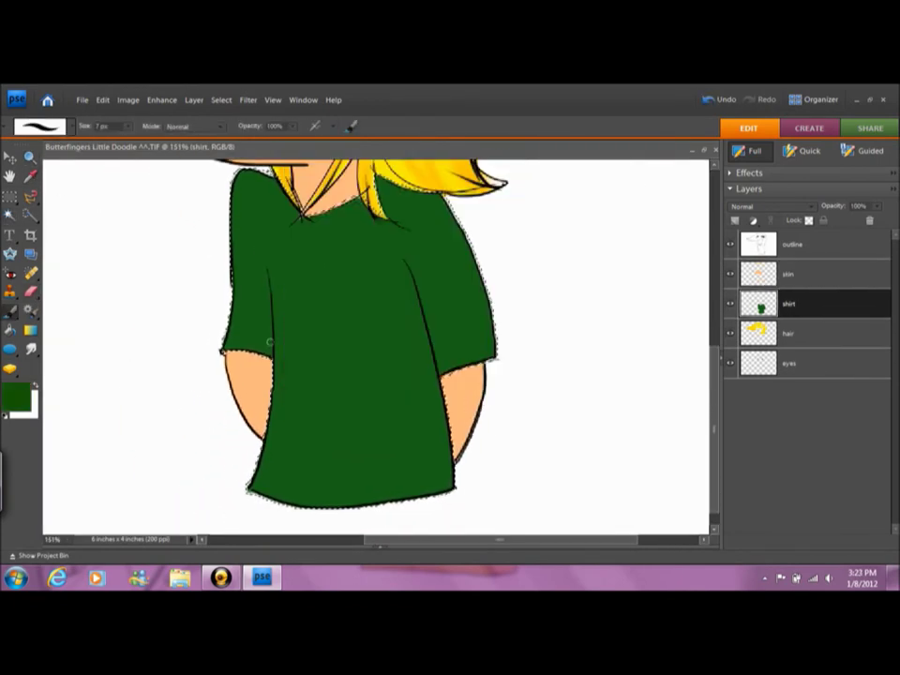
click(9, 310)
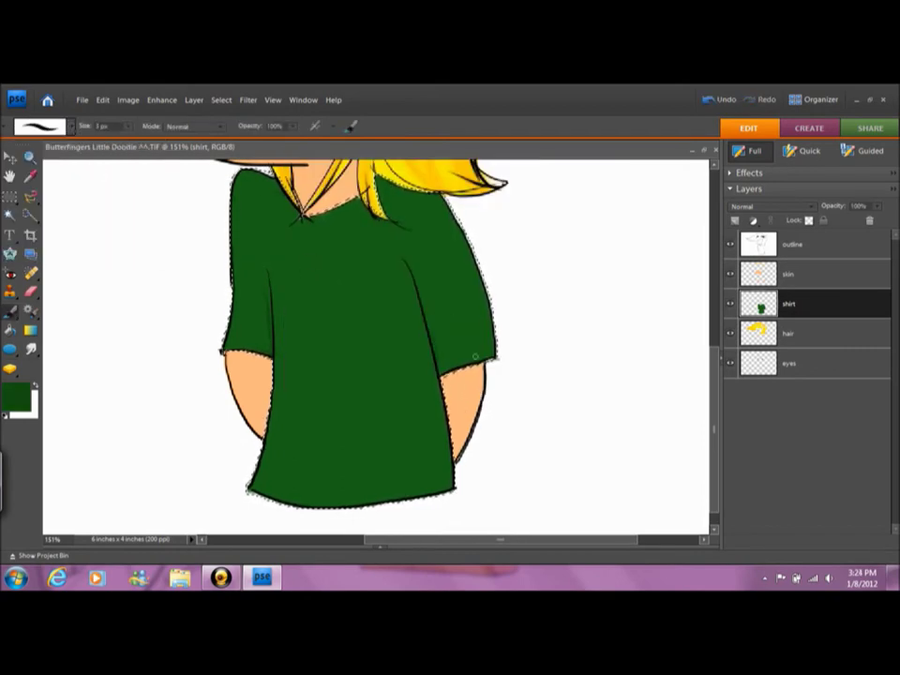
Shade the edges of the shirt and sleeves in the darker green with a 20 px brush.
key(bracketright)
key(bracketright)
key(bracketright)
key(bracketright)
key(bracketright)
key(bracketright)
key(bracketright)
key(bracketright)
key(bracketright)
key(bracketright)
scroll(394, 300, down, 1)
scroll(367, 258, right, 1)
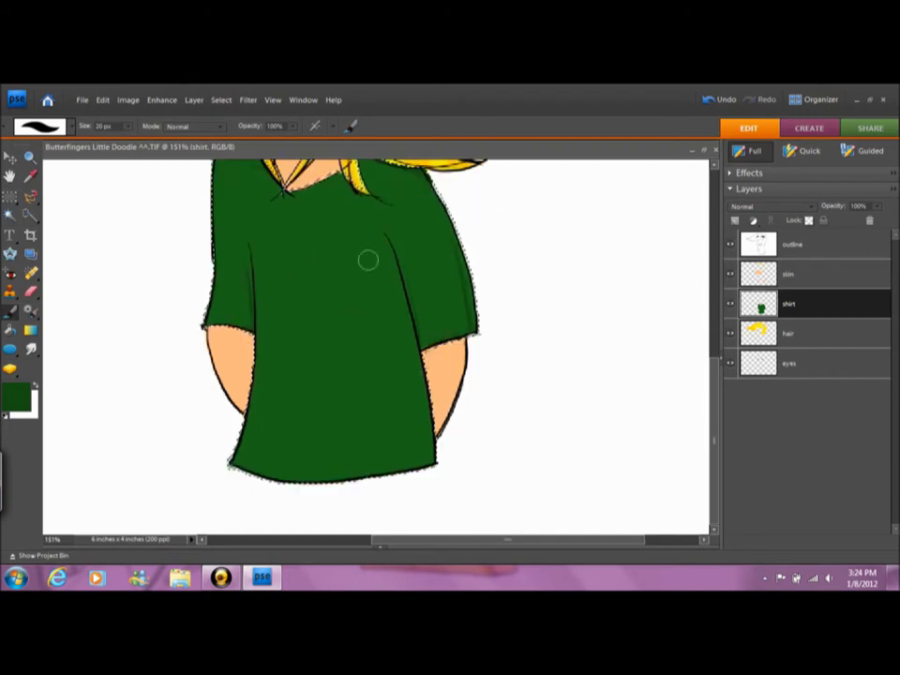
drag(314, 301, 331, 376)
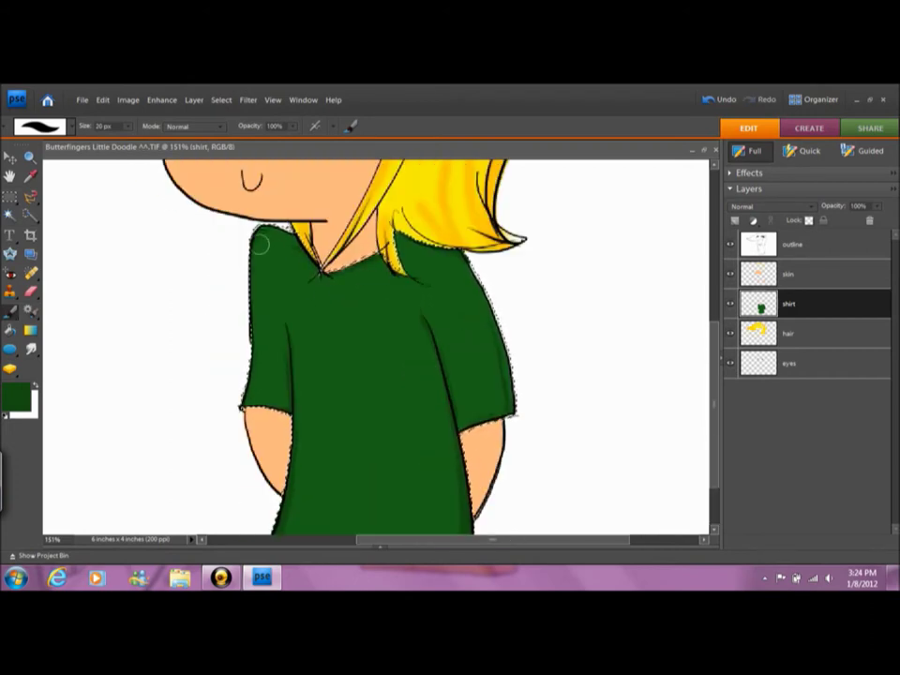
drag(223, 334, 246, 443)
Clear the selection and erase stray green along the shirt's outer edges on the shirt layer with a 5 px eraser.
scroll(193, 256, down, 2)
scroll(408, 338, right, 1)
scroll(408, 338, up, 1)
click(32, 292)
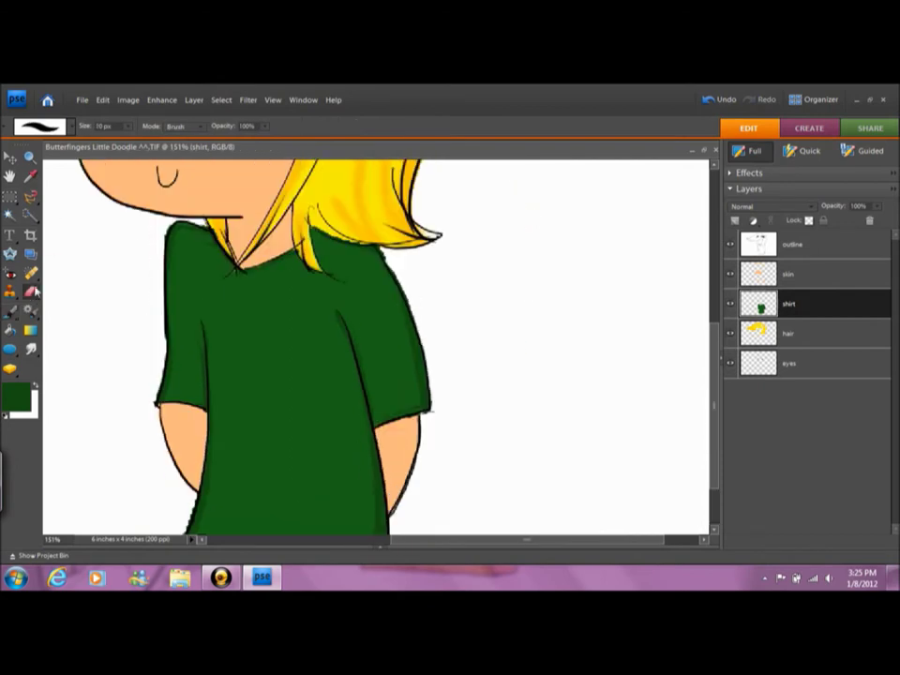
key(w)
click(469, 319)
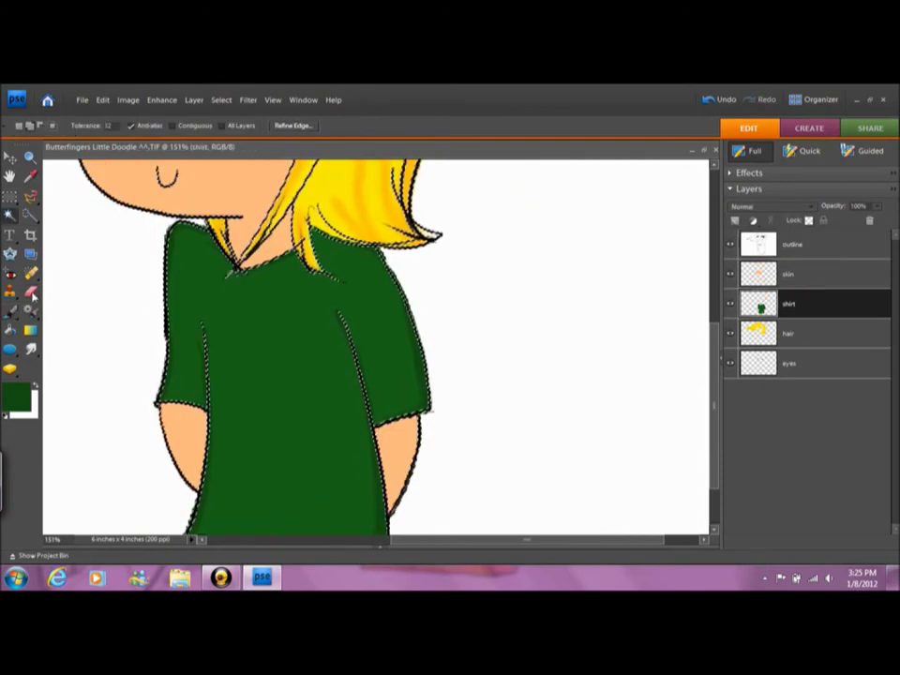
key(e)
key(bracketleft)
key(bracketleft)
key(bracketleft)
key(bracketleft)
key(bracketleft)
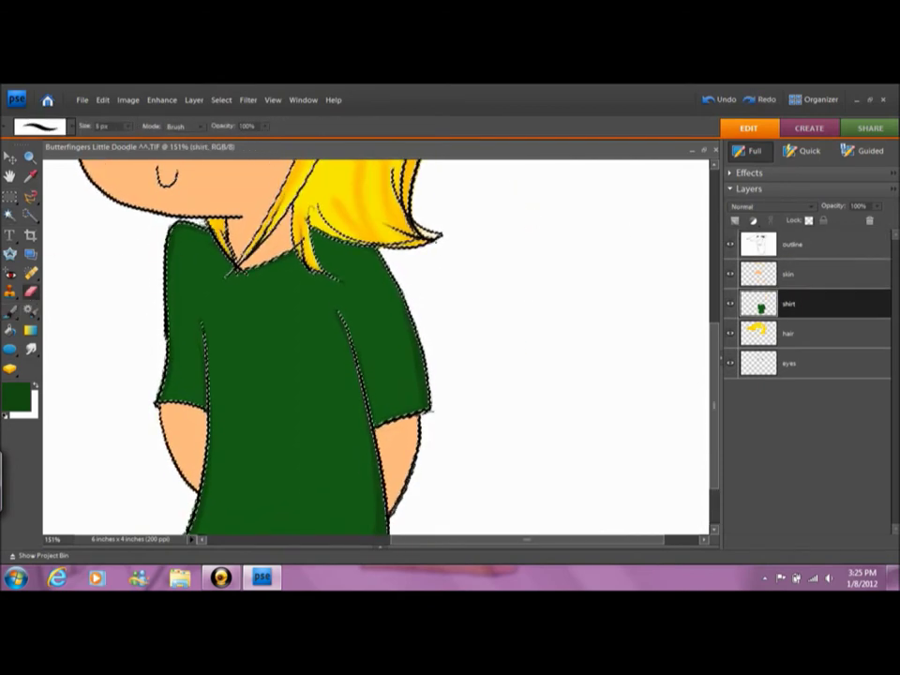
scroll(150, 334, down, 2)
key(ctrl+d)
scroll(150, 334, up, 2)
scroll(150, 335, right, 1)
scroll(365, 278, down, 1)
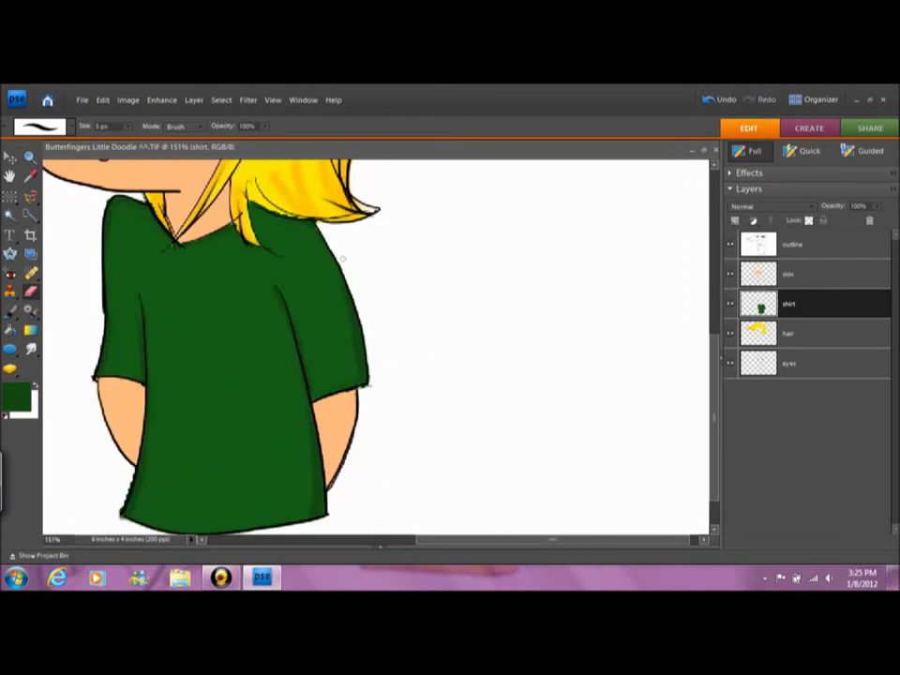
scroll(368, 373, up, 3)
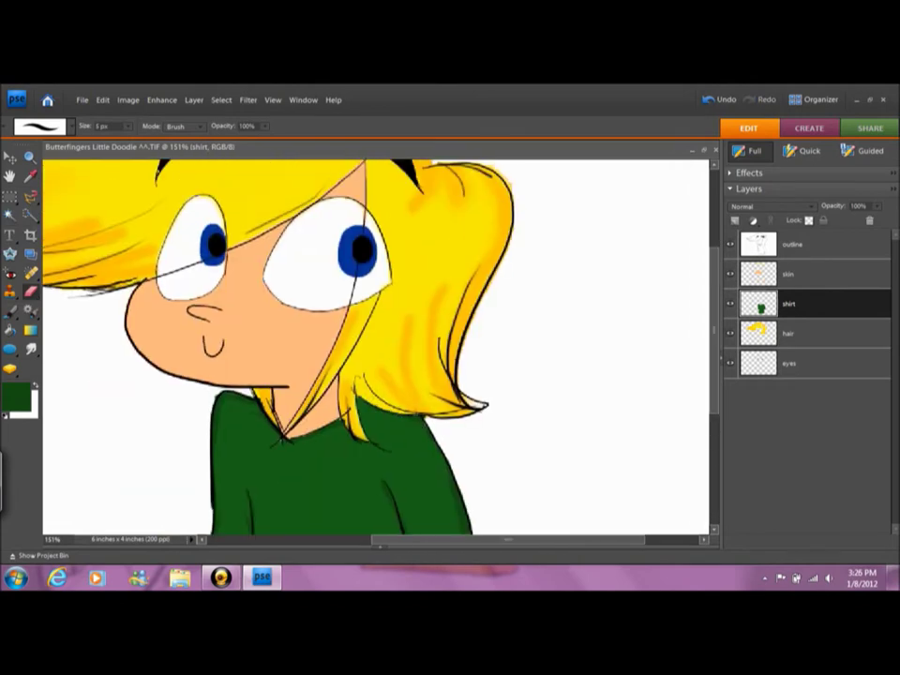
Select the face and neck area on the skin layer and ready the Burn tool.
key(z)
drag(221, 386, 420, 499)
key(b)
key(z)
key(ctrl+alt+0)
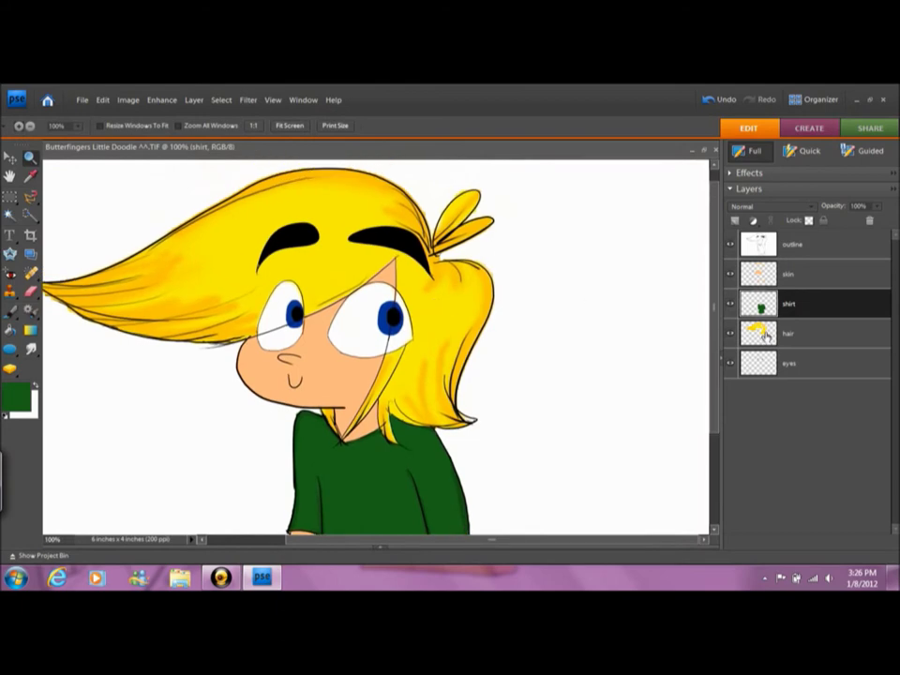
click(790, 273)
key(a)
key(o)
key(z)
click(288, 311)
key(o)
Burn shading into the face and neck along the hair with a 24 px brush, range Shadows, exposure 50%.
click(72, 131)
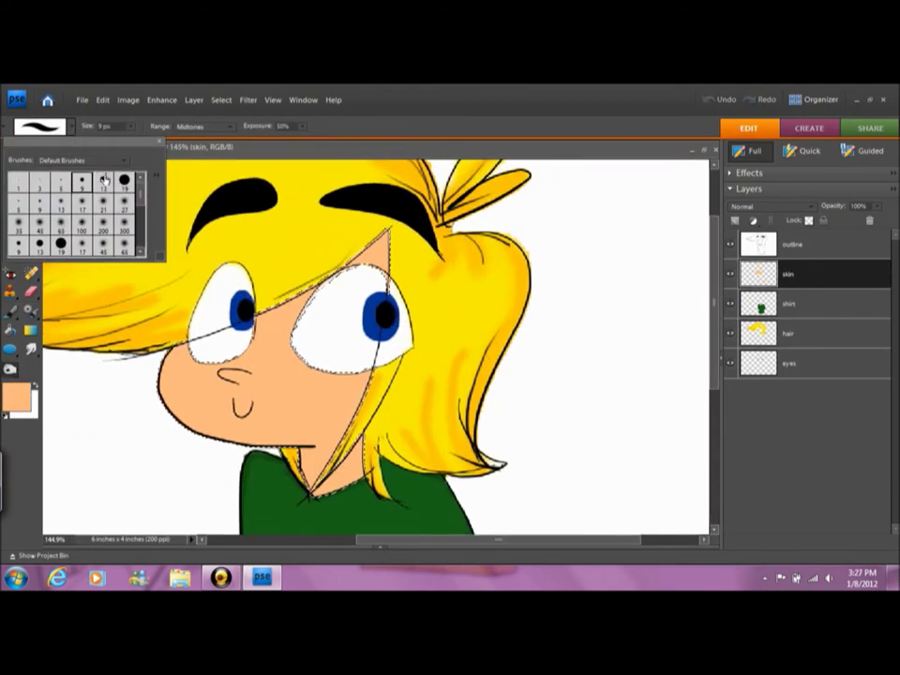
click(89, 188)
key(5)
drag(263, 241, 332, 311)
key(alt+shift+s)
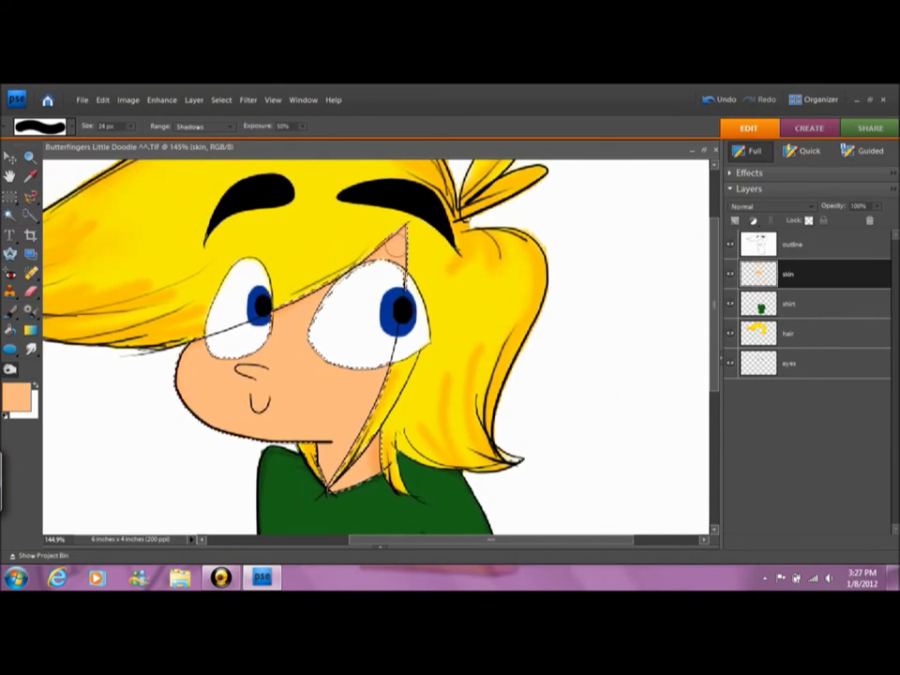
drag(202, 296, 235, 311)
key(3)
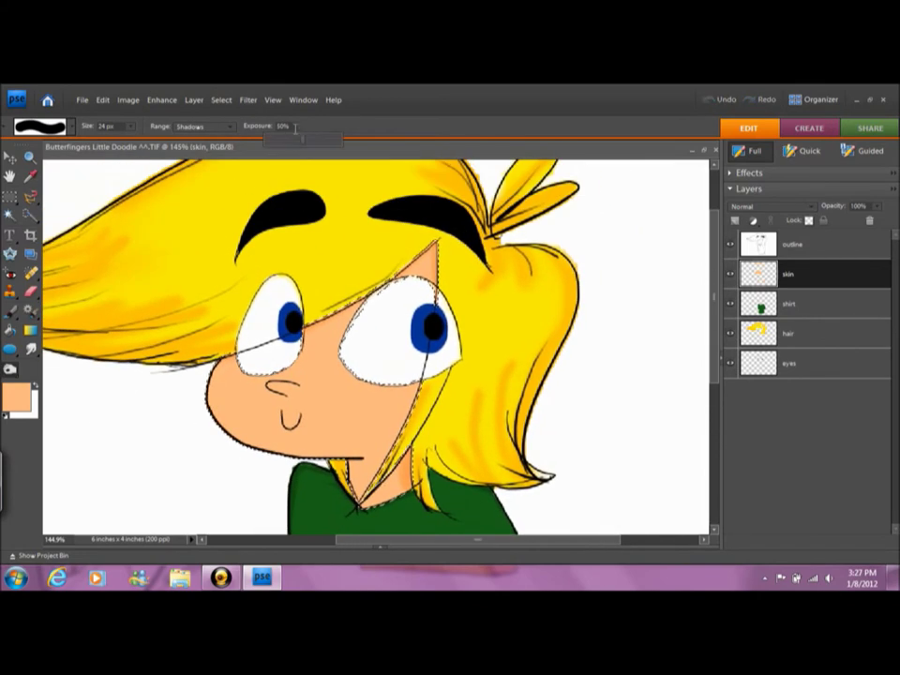
key(ctrl+0)
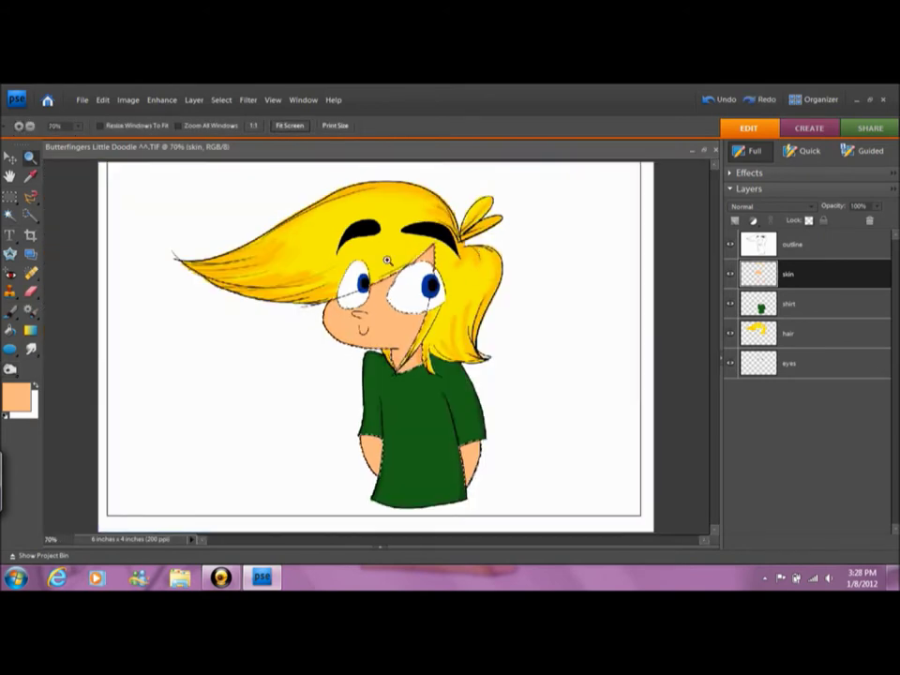
Select the shirt area on the outline layer with the Quick Selection tool and set the brush colour to black.
key(ctrl+plus)
key(ctrl+plus)
key(ctrl+plus)
key(ctrl+plus)
key(ctrl+0)
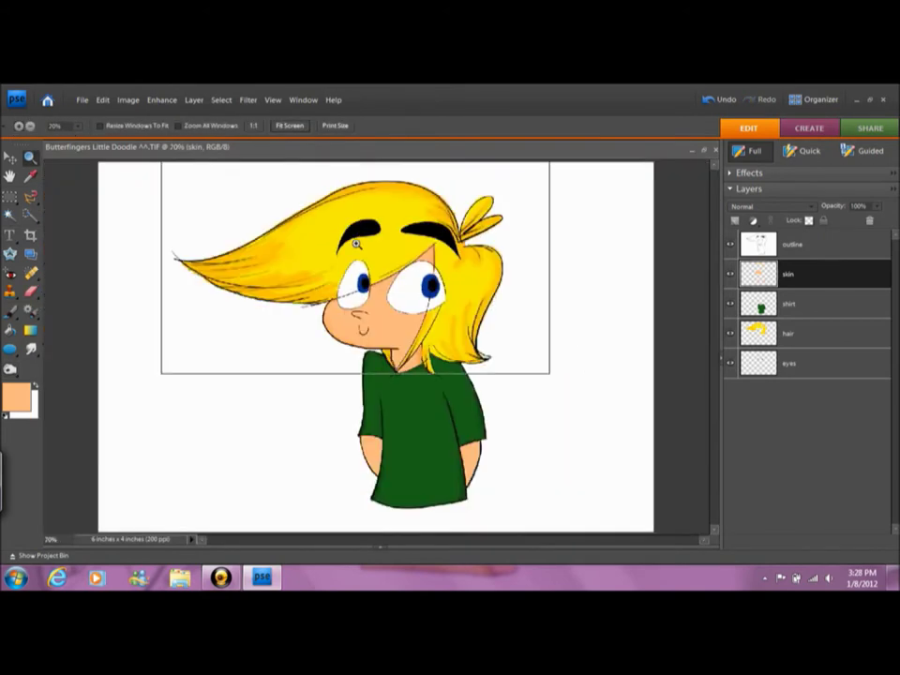
key(ctrl+minus)
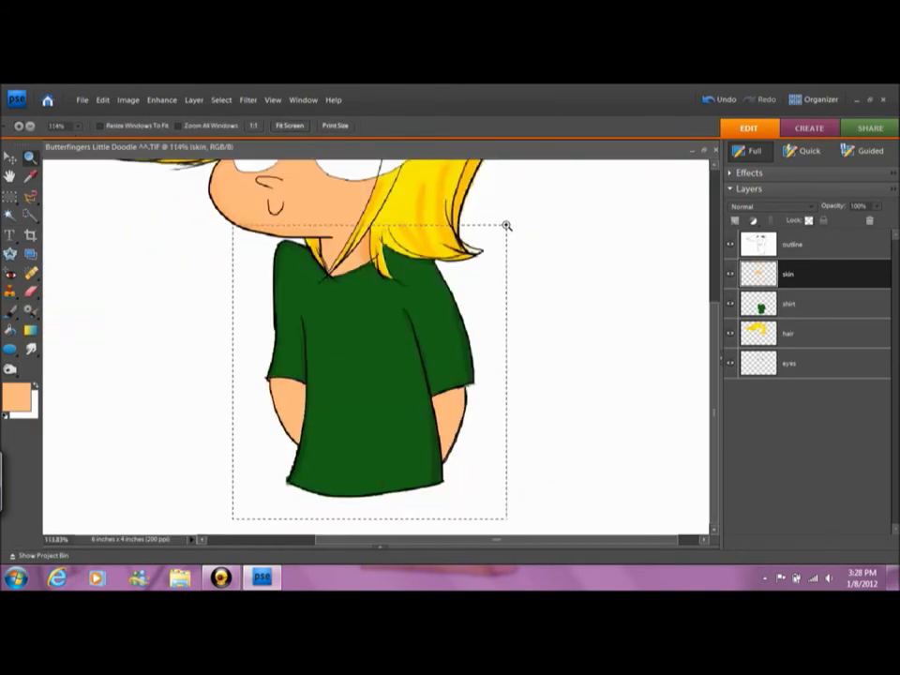
key(w)
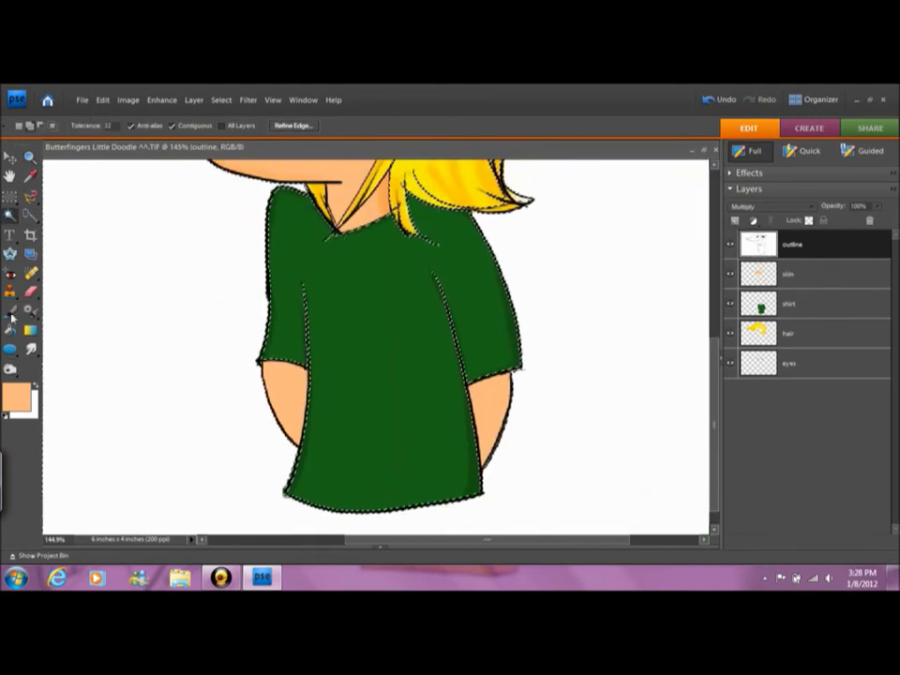
key(b)
key(d)
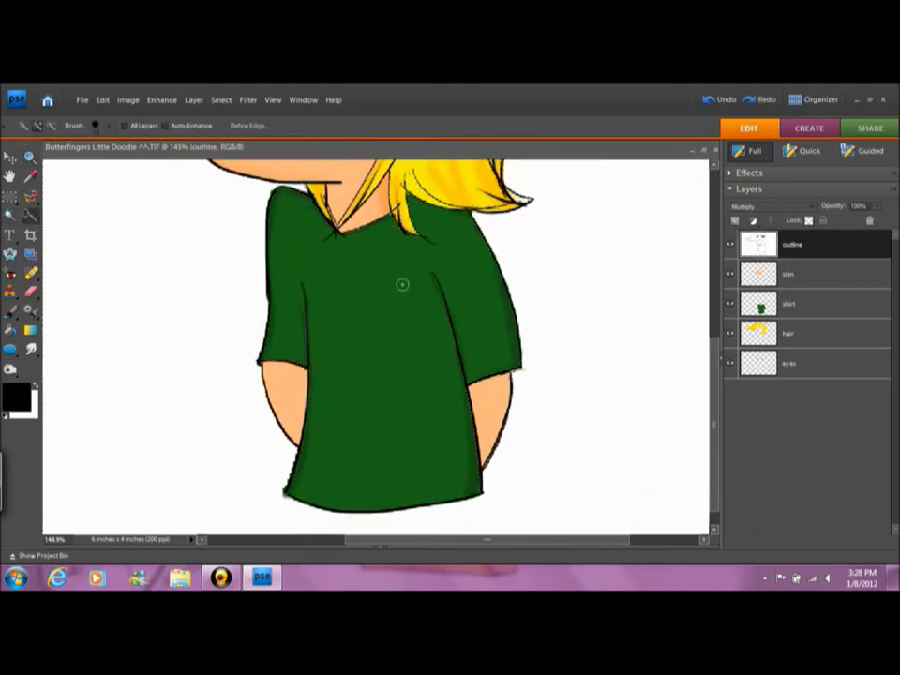
click(39, 126)
click(62, 130)
key(bracketleft)
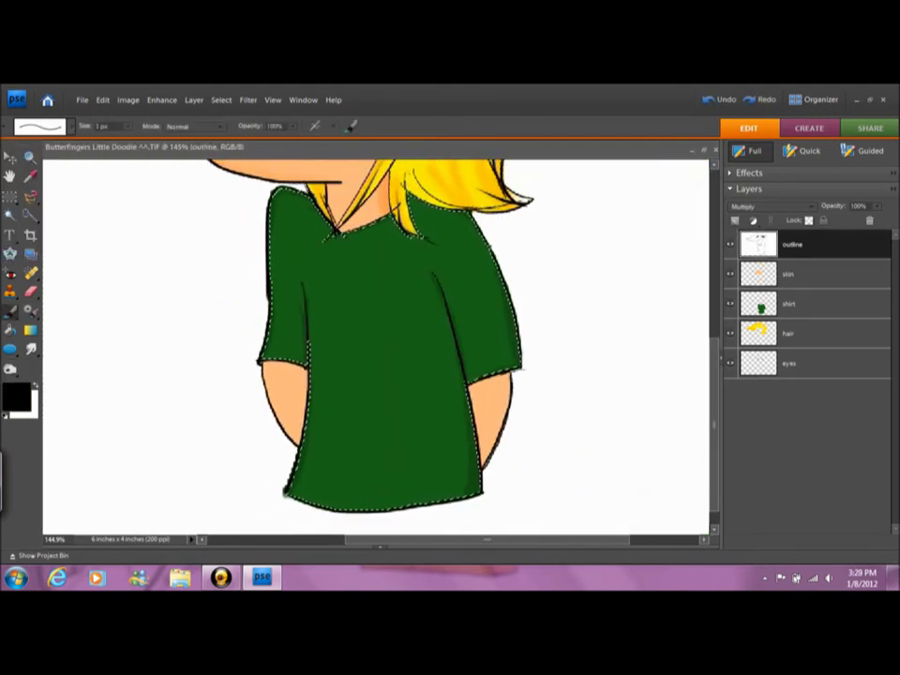
Draw thin black fold and hem lines on the shirt's sleeves on the outline layer with a 5 px brush.
key(bracketright)
key(bracketright)
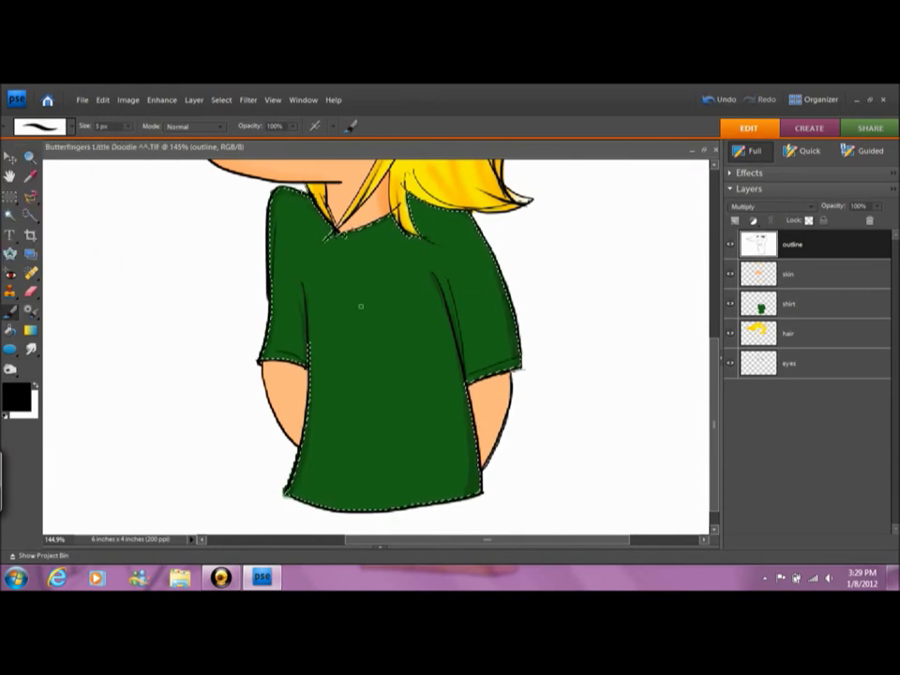
drag(359, 304, 352, 277)
drag(284, 244, 301, 451)
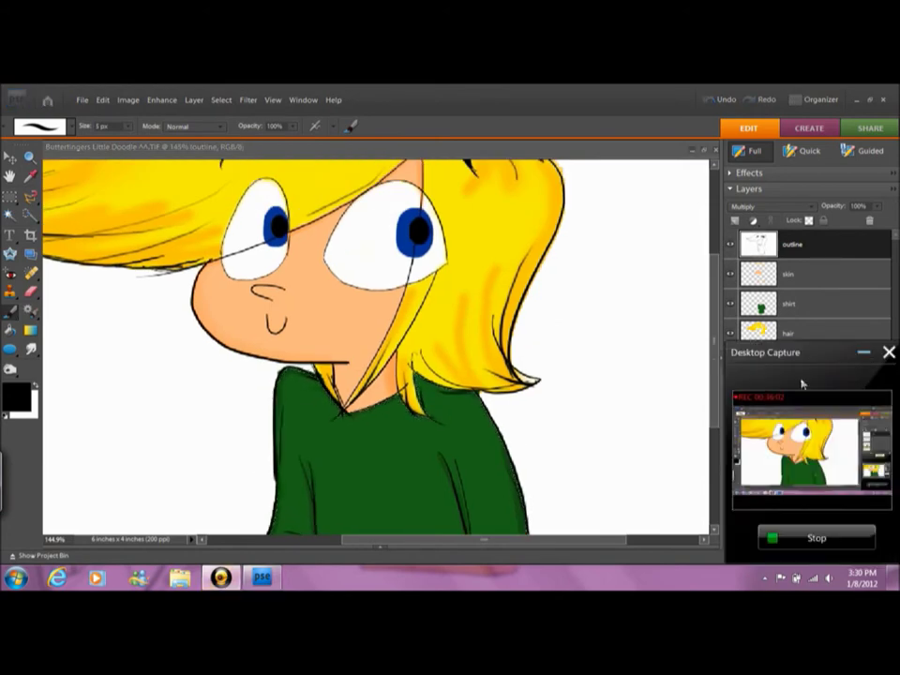
Clean up the hair colour around the eyes on the hair layer with a 5 px eraser.
key(z)
key(ctrl+0)
drag(541, 208, 541, 209)
key(alt+[)
key(alt+[)
key(alt+[)
key(b)
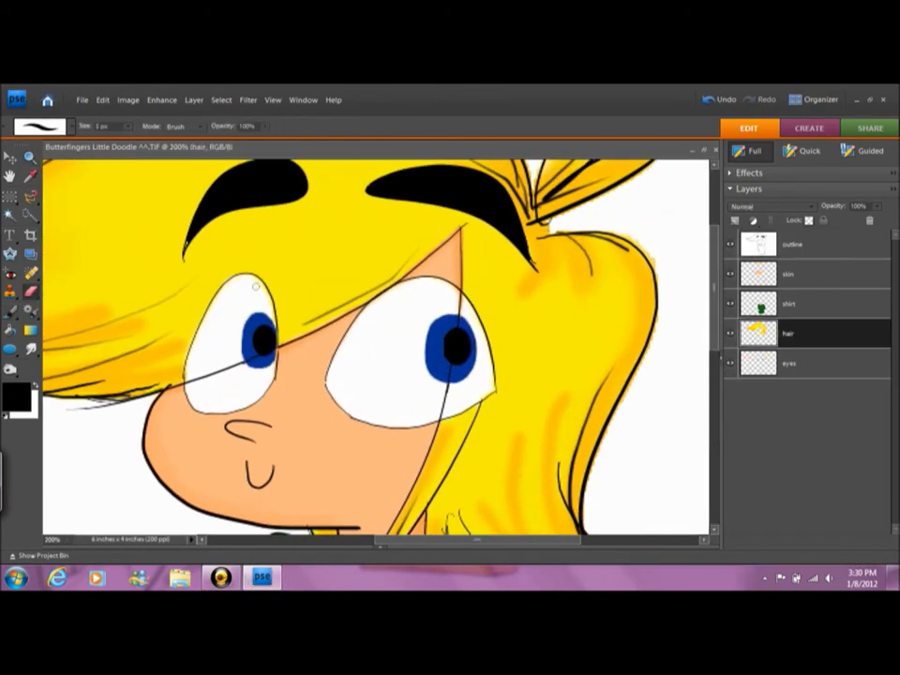
Touch up the face on the skin layer with a 3 px black brush.
key(alt+])
key(alt+])
mouse_move(255, 324)
mouse_down()
mouse_move(286, 355)
mouse_move(306, 357)
mouse_move(351, 404)
mouse_move(300, 329)
mouse_up()
key(alt+])
key(b)
right_click(205, 243)
click(34, 129)
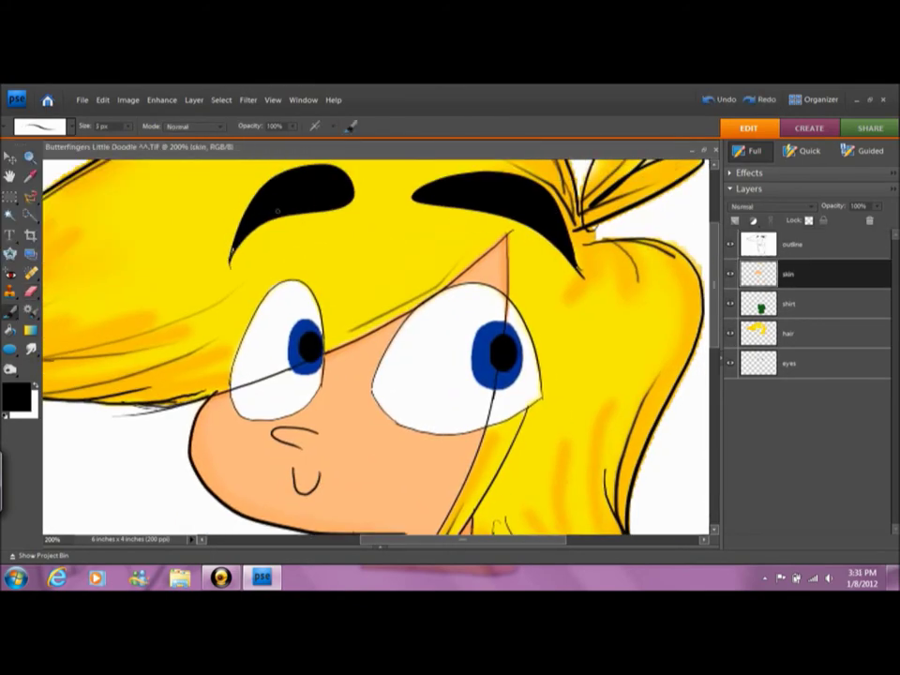
Select the shirt area on the shirt layer and set up a brush in very dark green.
key(ctrl+plus)
key(ctrl+plus)
key(ctrl+plus)
key(ctrl+plus)
key(ctrl+0)
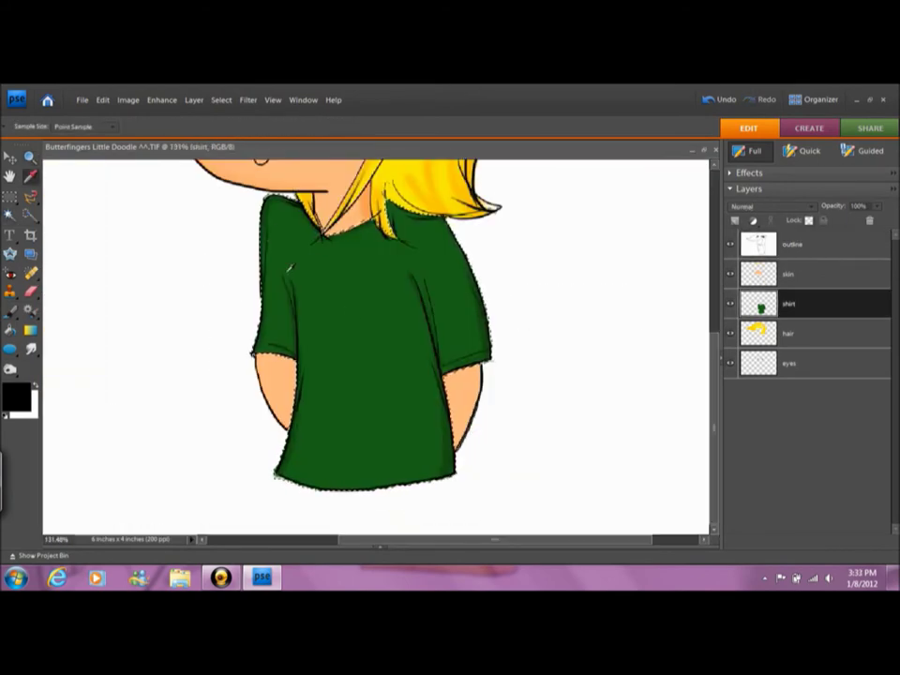
key(b)
click(70, 127)
click(70, 127)
click(70, 127)
double_click(39, 225)
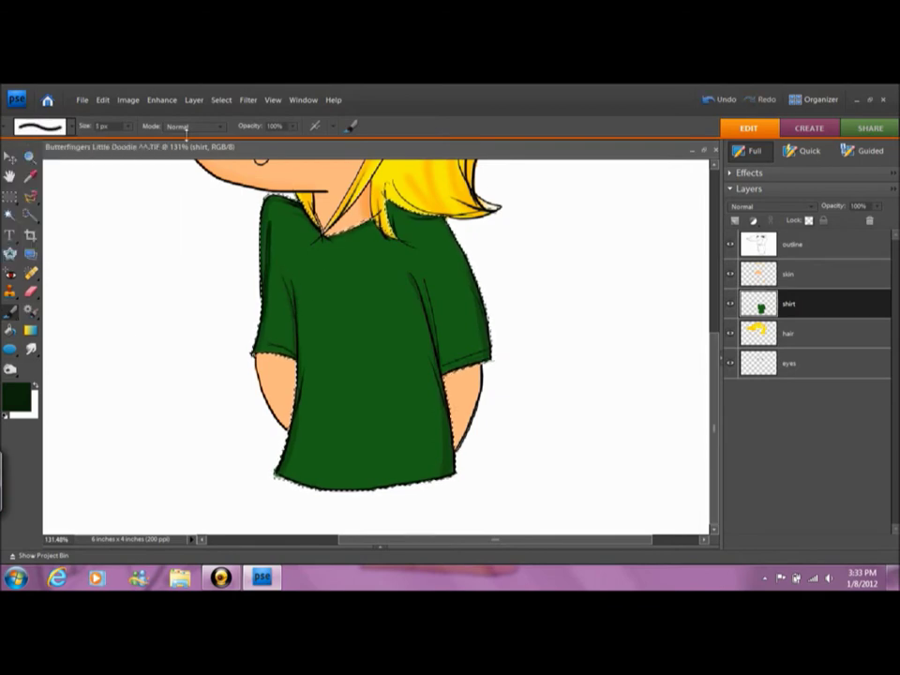
Shade the shirt's sides, hem and sleeves in dark green with a soft 45 px brush at 56% opacity.
click(70, 128)
key(Escape)
mouse_move(197, 244)
mouse_down()
mouse_move(202, 286)
mouse_move(175, 248)
mouse_up()
click(17, 323)
click(11, 310)
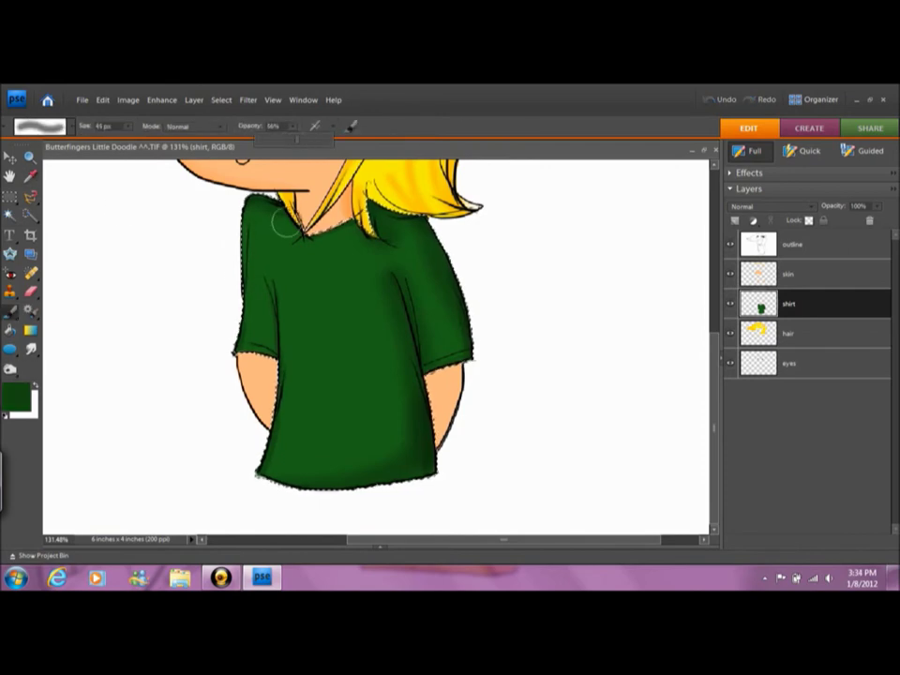
drag(561, 253, 543, 253)
Select the arms on the skin layer and burn shading below the sleeves at 24 px, range Midtones, exposure 63%.
key(o)
click(192, 125)
click(207, 159)
key(z)
alt+click(237, 313)
click(422, 403)
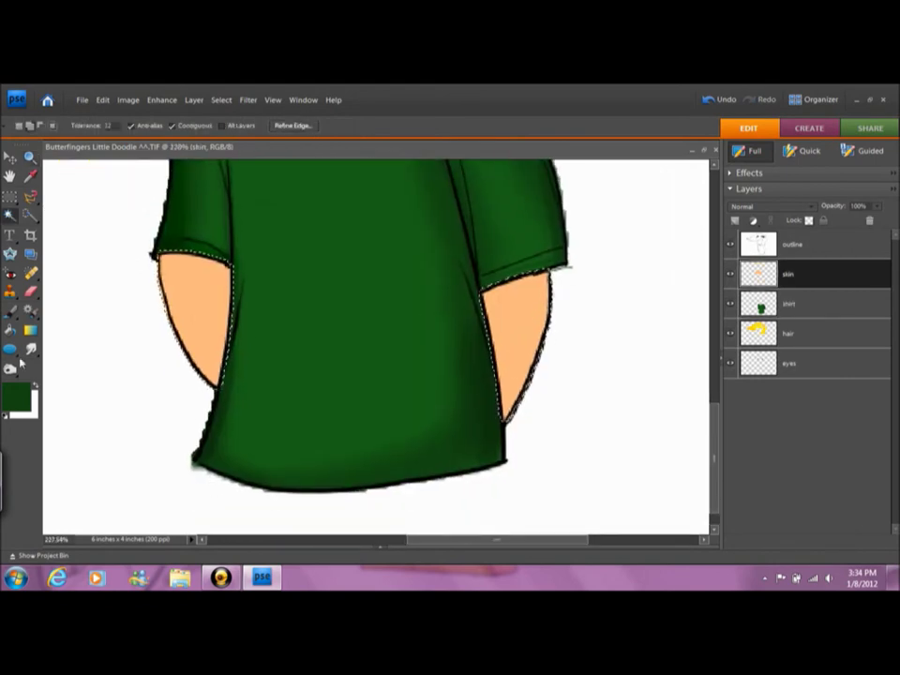
click(31, 349)
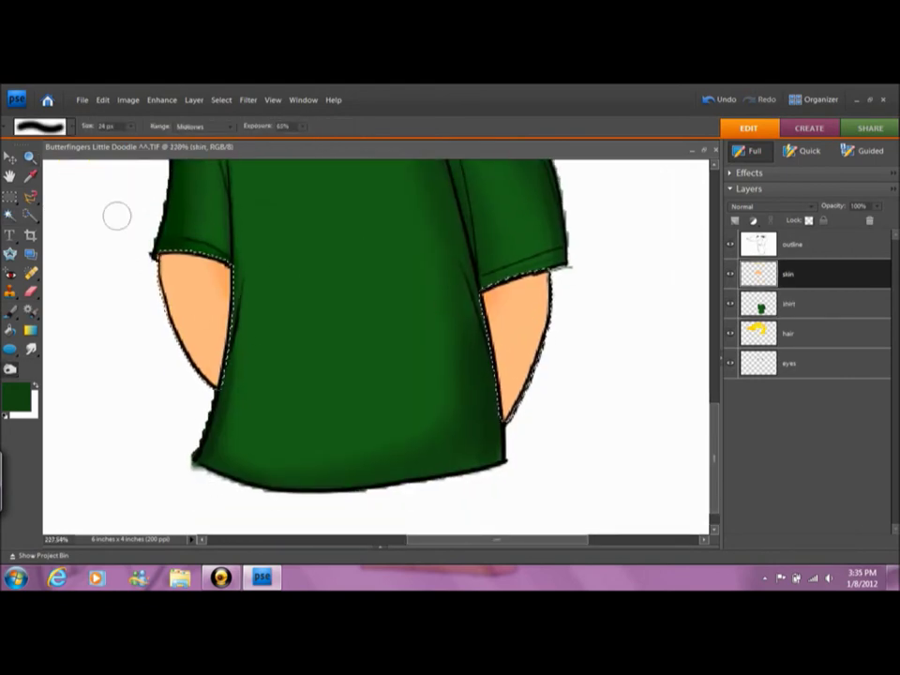
click(9, 349)
click(60, 388)
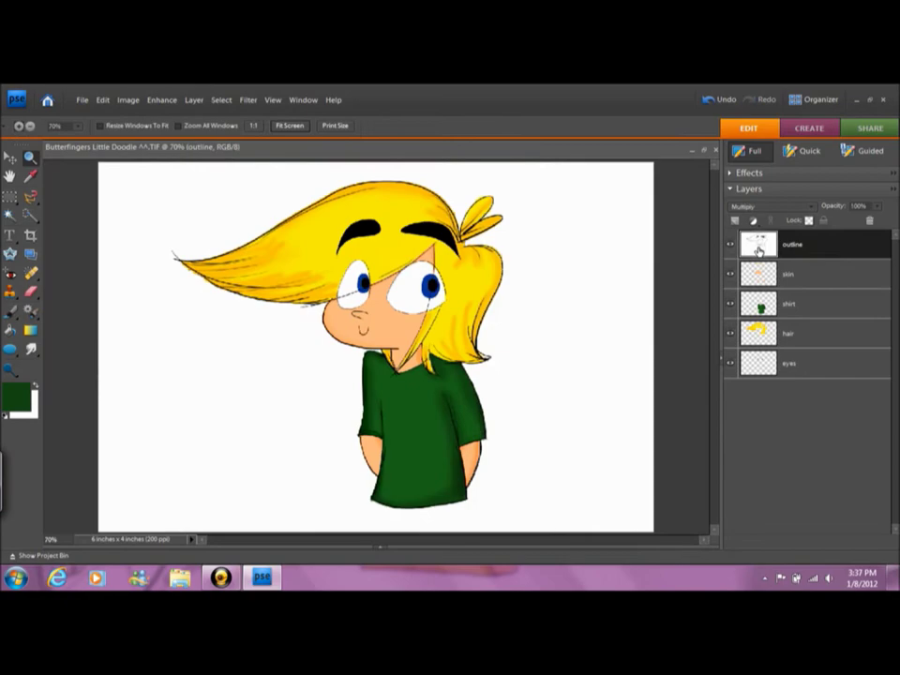
Delete the white background from the outline layer and clear the selection.
click(102, 99)
click(120, 217)
click(222, 99)
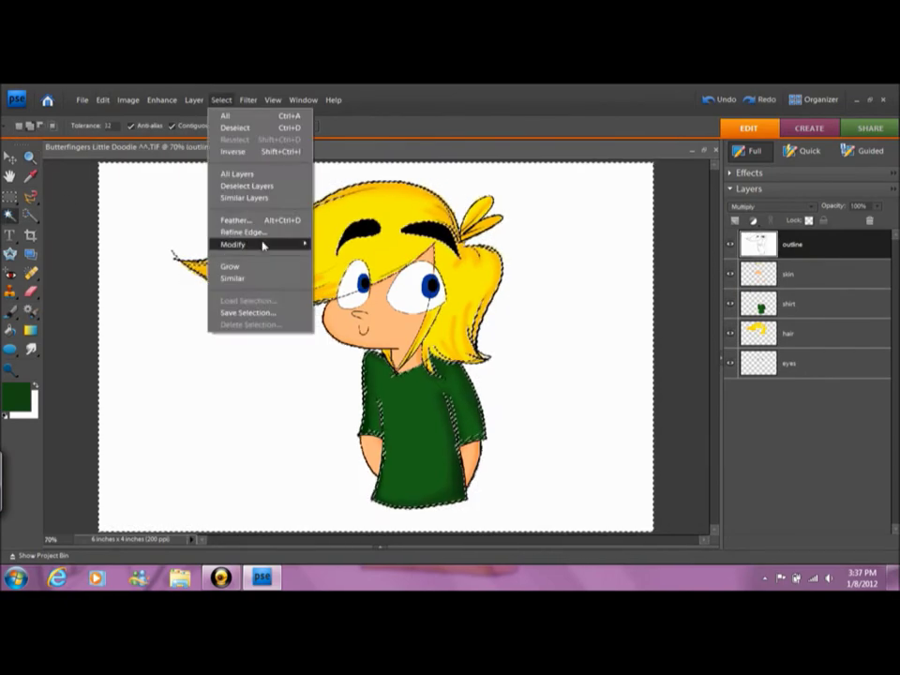
click(237, 150)
key(Delete)
key(ctrl+d)
key(z)
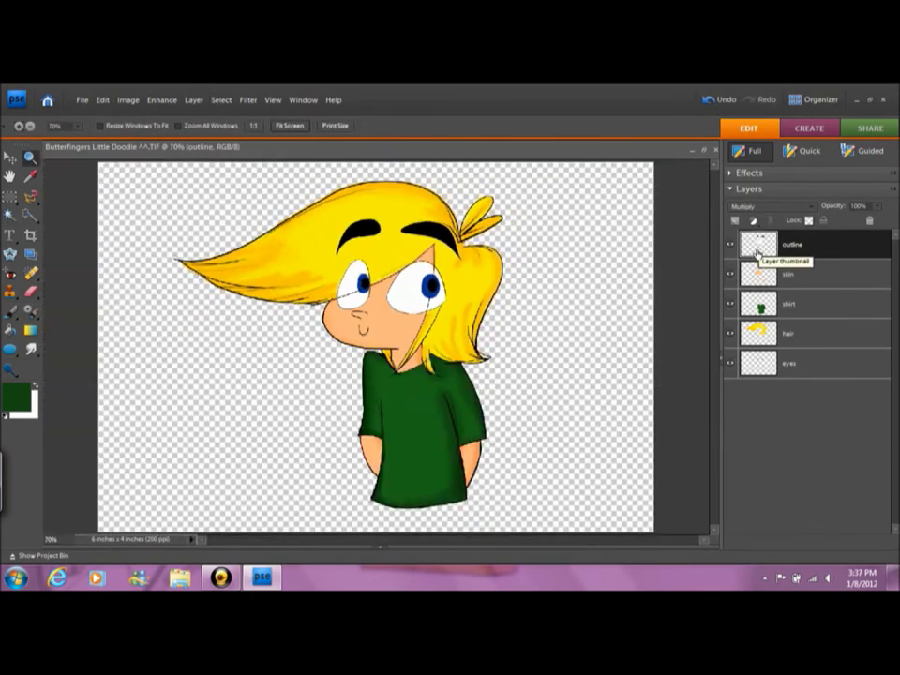
Try to merge the visible layers and add a bright green background layer beneath the character.
key(ctrl+shift+e)
click(734, 221)
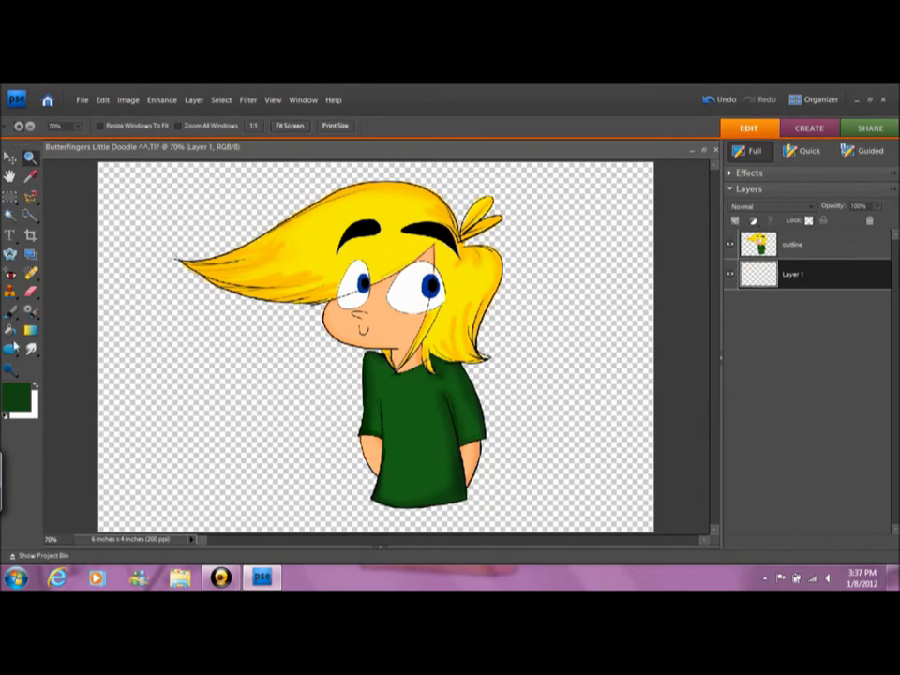
click(16, 398)
click(497, 298)
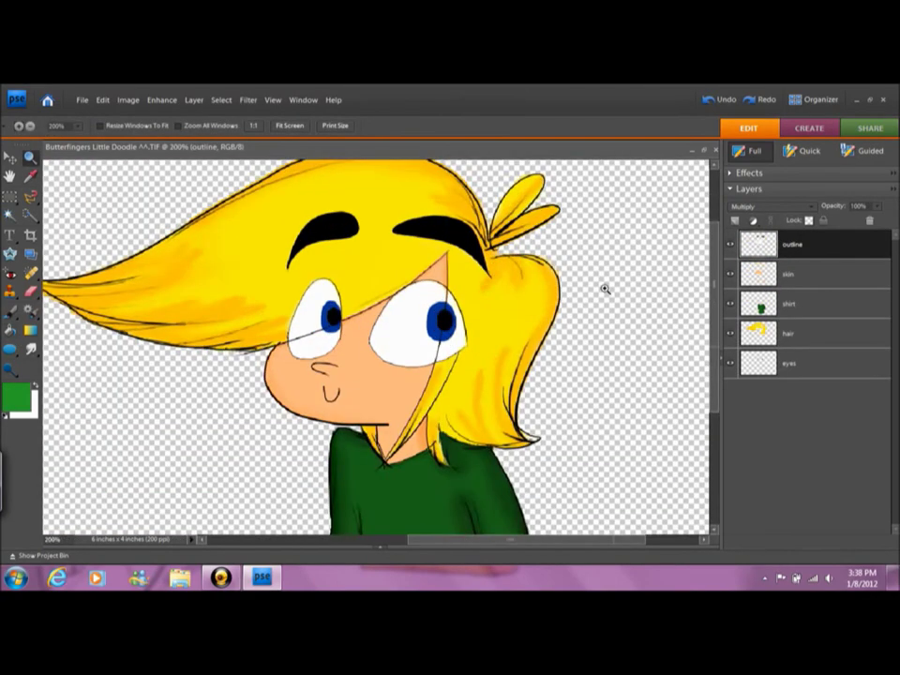
Clean up stray colour along the outer edge of the hair on the hair layer with a 5 px eraser.
click(788, 332)
scroll(241, 281, up, 2)
scroll(241, 281, right, 3)
key(b)
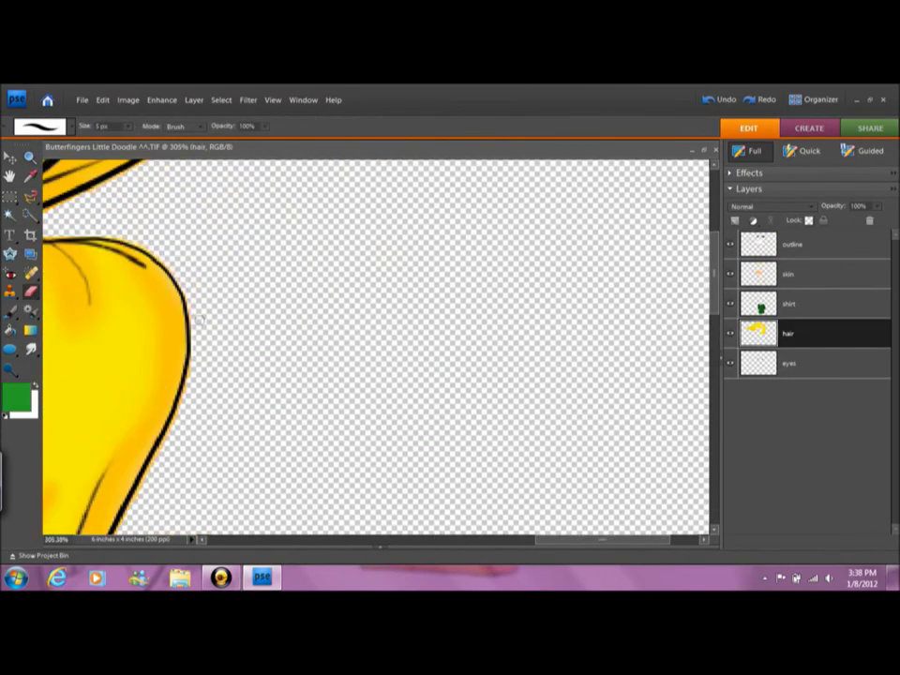
scroll(215, 267, down, 3)
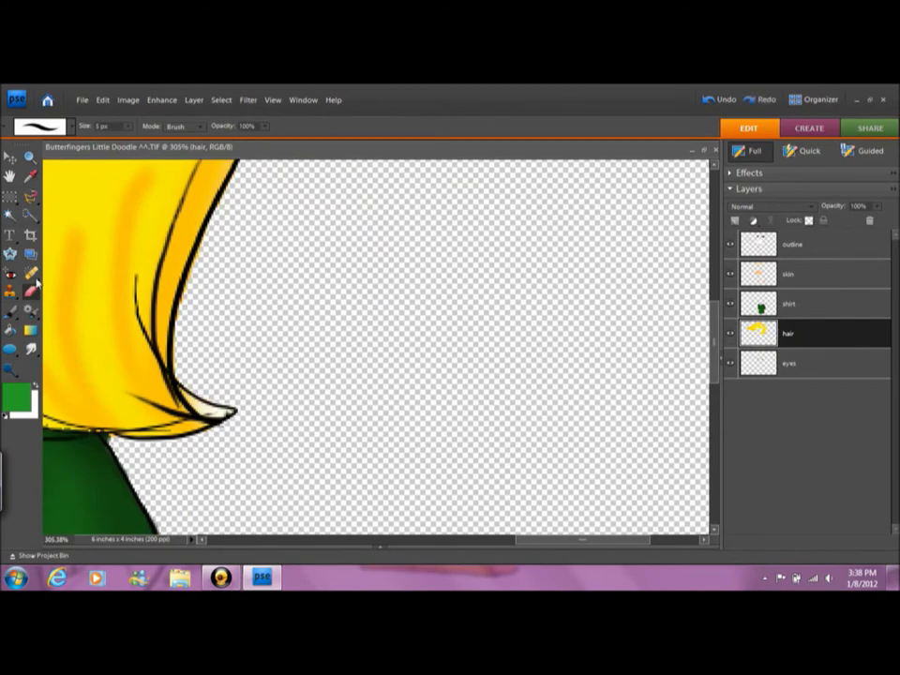
key(alt+period)
key(z)
click(289, 125)
Merge the eyes layer into a new layer at the bottom of the layer stack.
drag(764, 372, 759, 246)
key(ctrl+e)
key(b)
key(k)
key(ctrl+equal)
key(alt+comma)
key(ctrl+0)
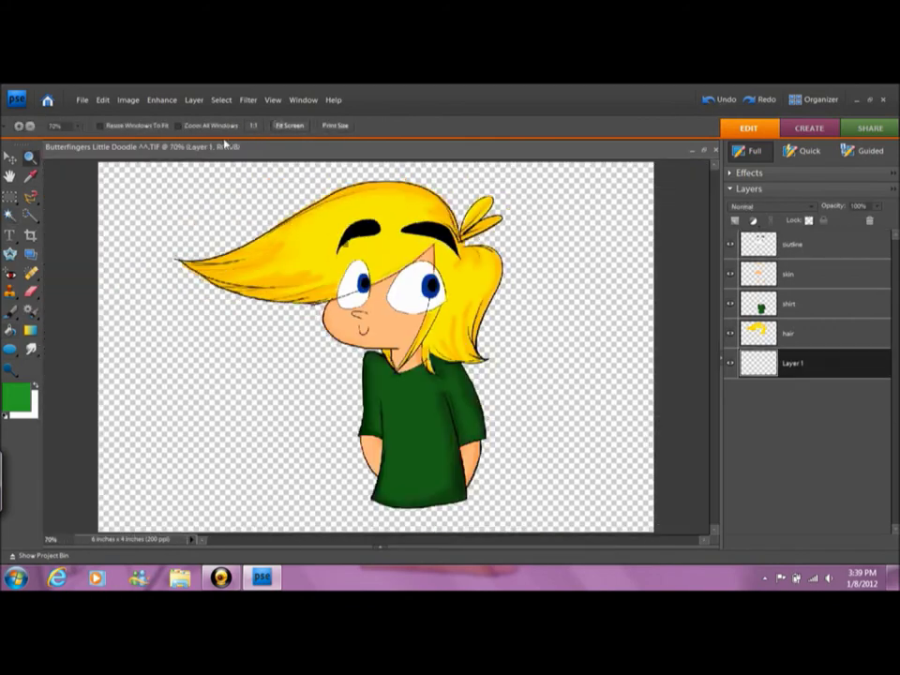
Fill the bottom layer with green behind the character, then refill it with a brighter green.
click(162, 363)
key(b)
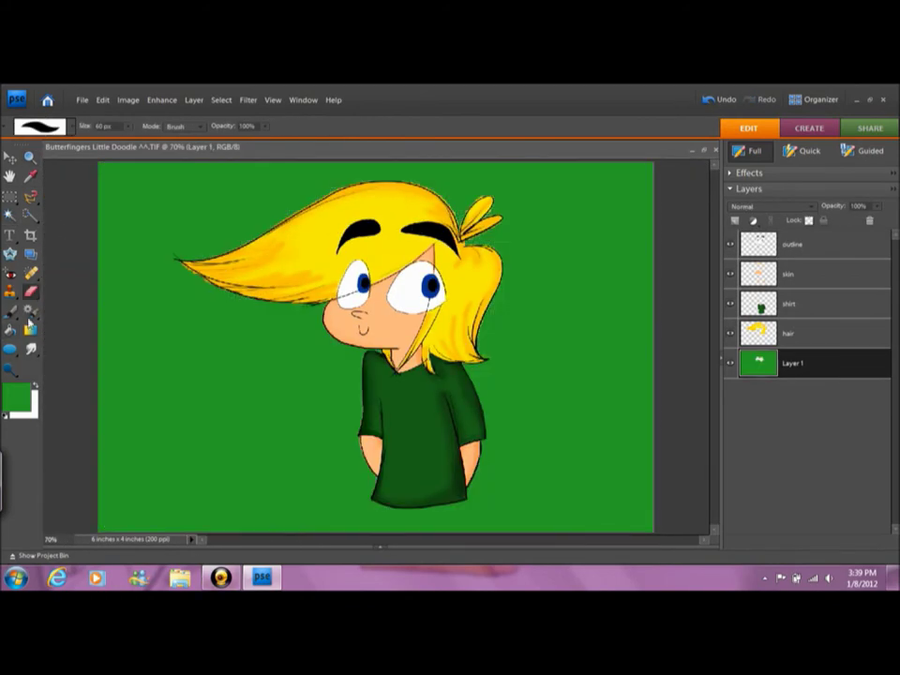
key(k)
click(17, 398)
click(582, 185)
click(570, 375)
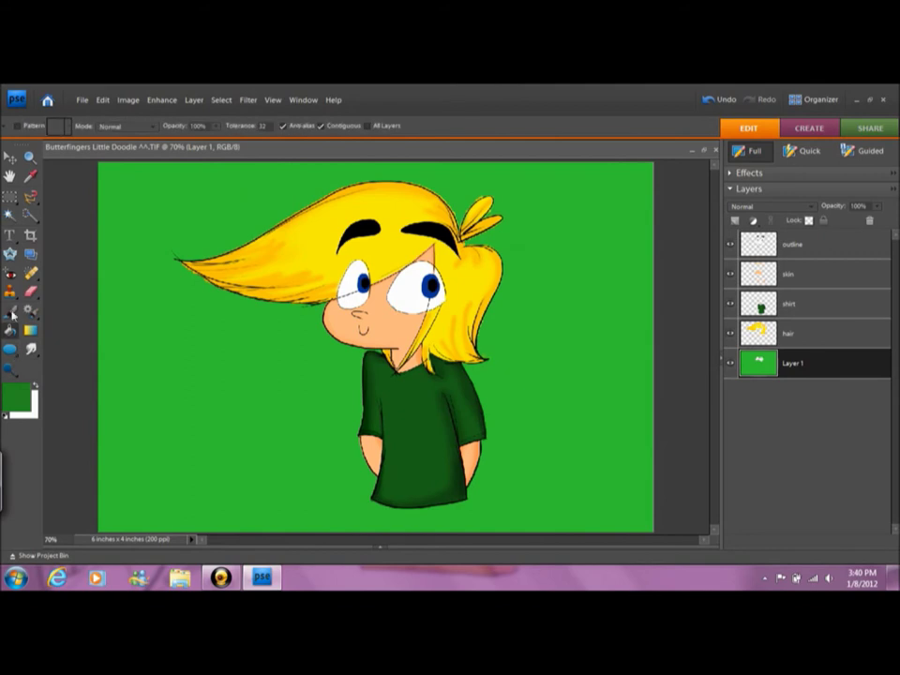
Paint darker green cloudy patches over the background with a 67 px brush at 47% opacity.
click(12, 310)
click(41, 126)
click(71, 157)
click(70, 296)
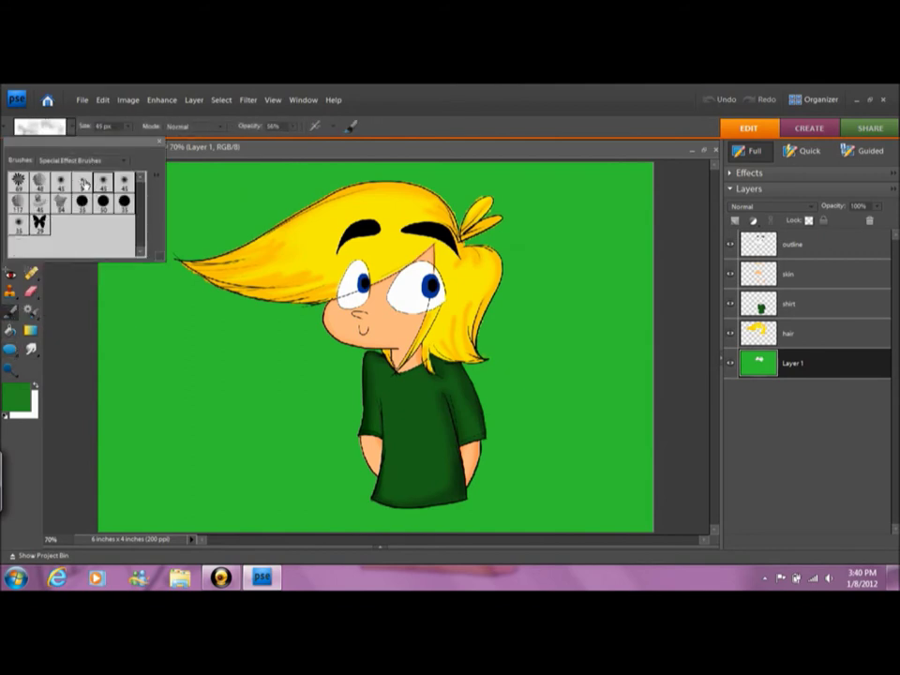
click(76, 221)
mouse_move(290, 183)
mouse_down()
mouse_move(139, 279)
mouse_move(422, 309)
mouse_move(450, 235)
mouse_move(375, 375)
mouse_move(220, 319)
mouse_up()
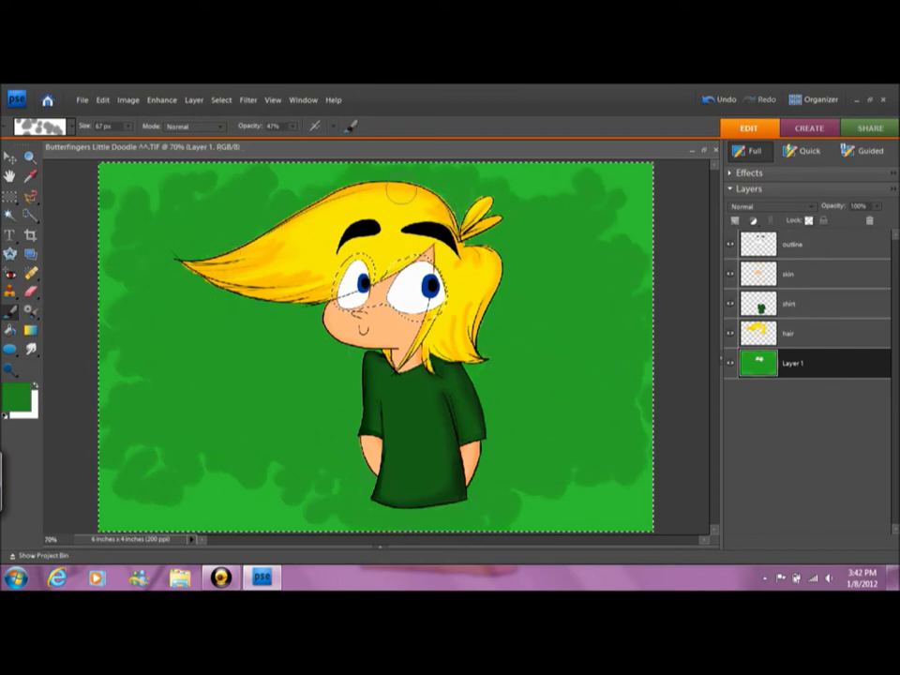
Scatter darker green squares around the background's edges with a 20 px square brush at 151% spacing, and add a new layer above.
click(17, 397)
click(585, 185)
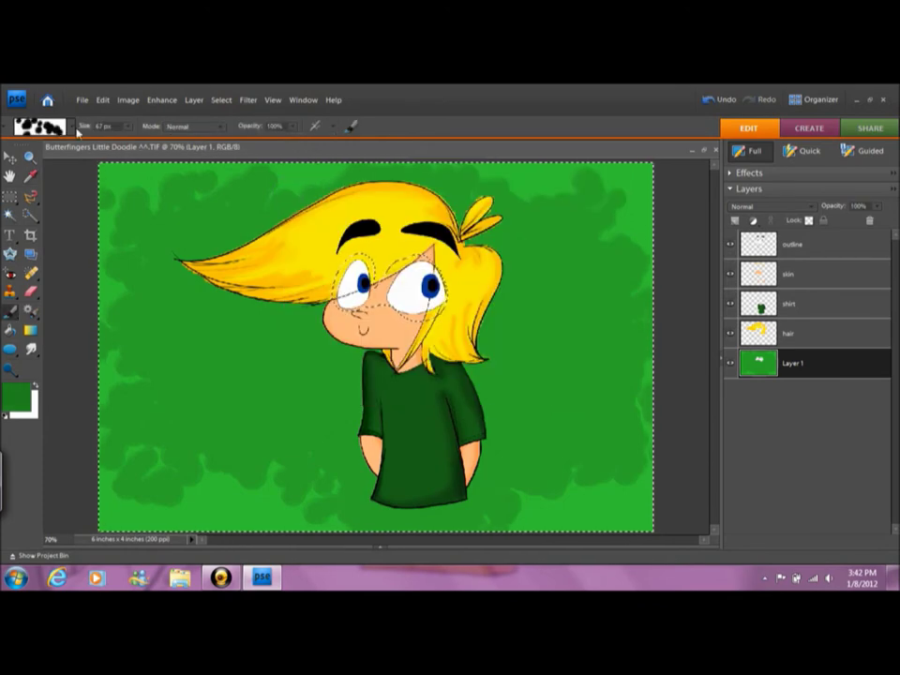
click(39, 126)
click(78, 169)
click(352, 125)
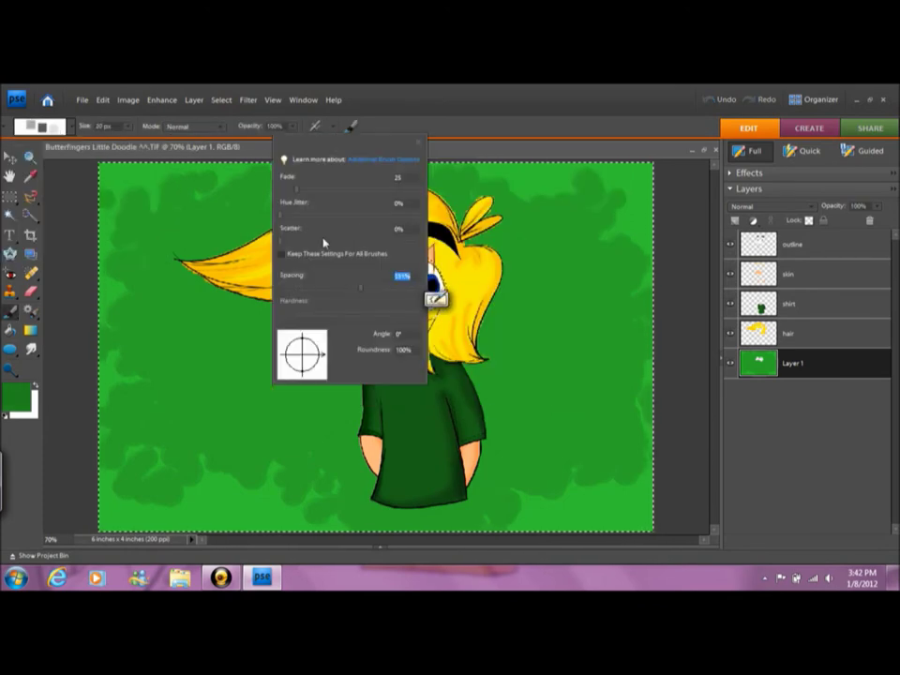
key(Escape)
key(ctrl+shift+alt+n)
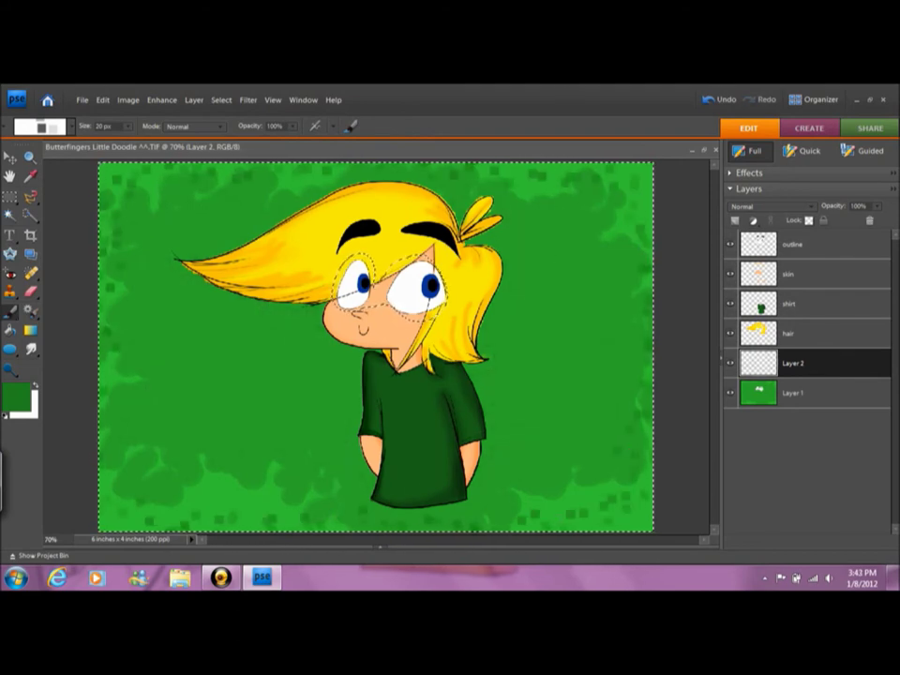
Paint dark green splatters around the background corners on the new layer with a 250 px splatter brush, then undo the lower-left patch.
click(69, 128)
click(40, 200)
scroll(126, 228, down, 3)
scroll(103, 228, down, 3)
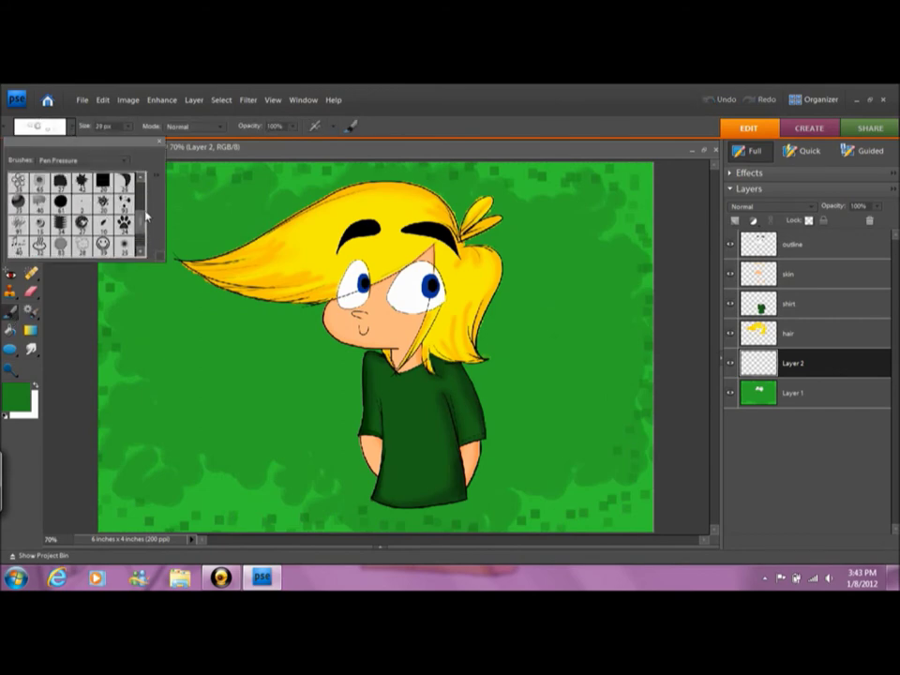
click(351, 125)
click(352, 125)
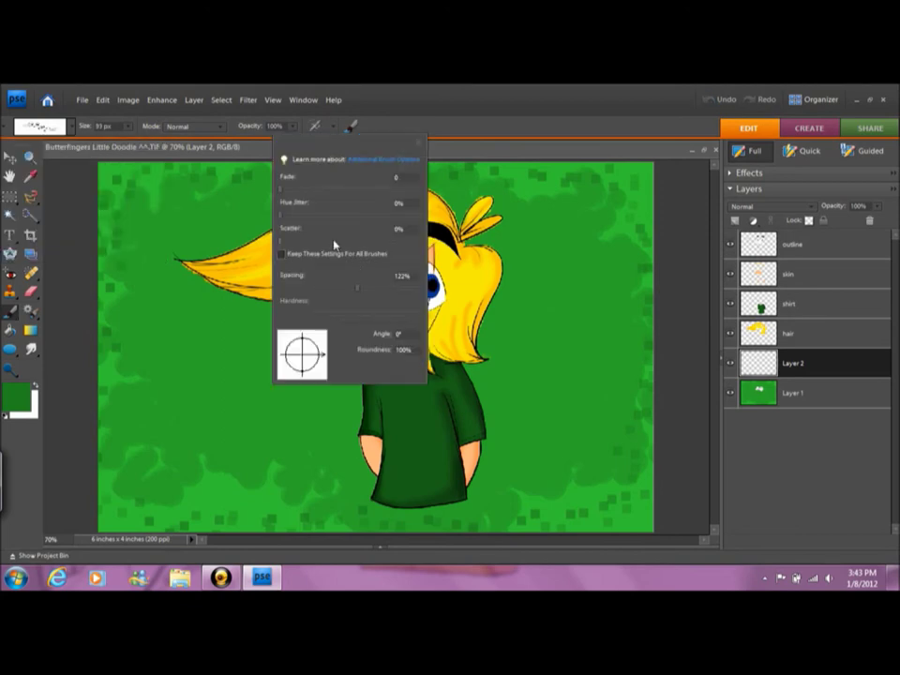
click(141, 144)
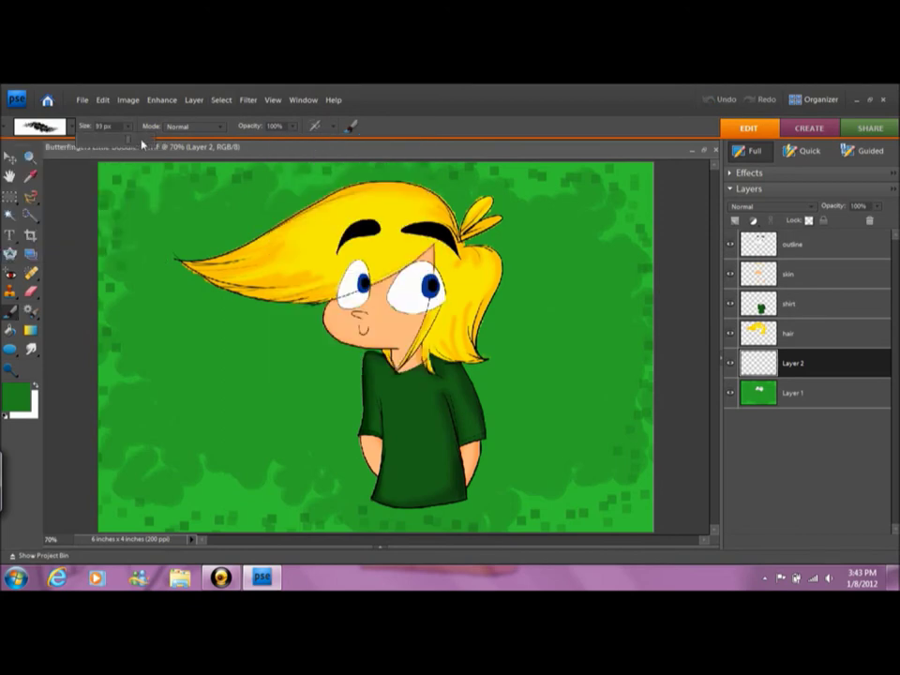
key(period)
click(352, 124)
click(234, 150)
mouse_move(179, 211)
mouse_down()
mouse_move(422, 178)
mouse_move(671, 459)
mouse_move(281, 506)
mouse_move(187, 478)
mouse_up()
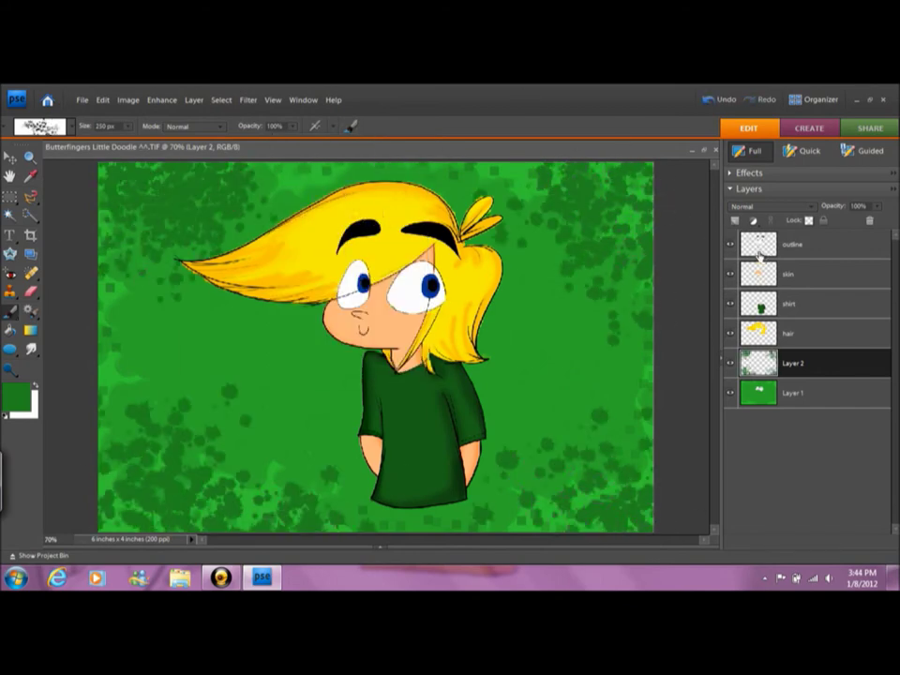
key(ctrl+z)
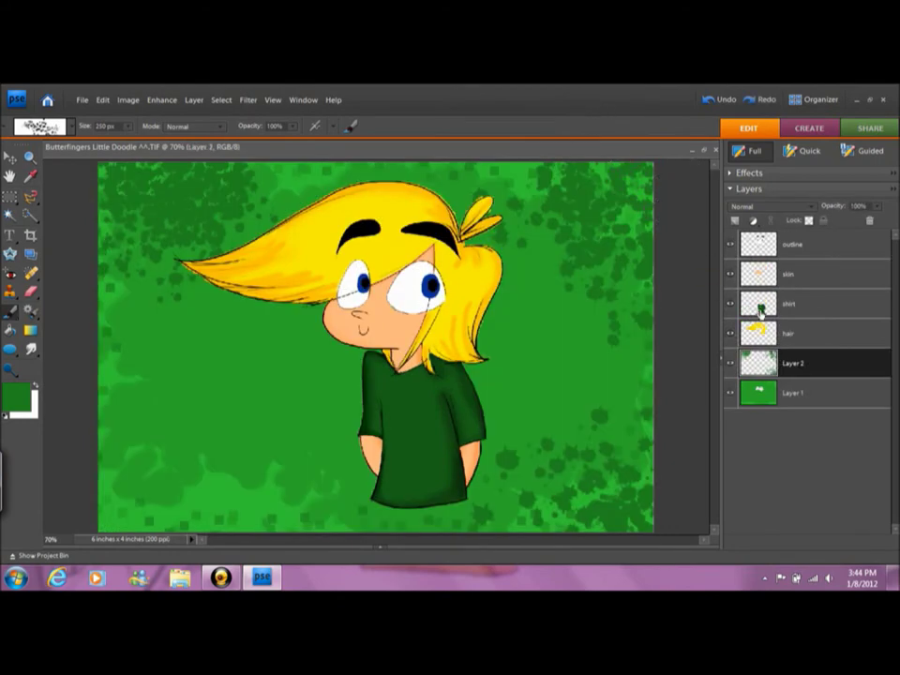
Select the hair on the hair layer to check its edges, clear the selection and clean up the fringe around the outline.
ctrl+click(759, 331)
key(z)
click(552, 178)
key(w)
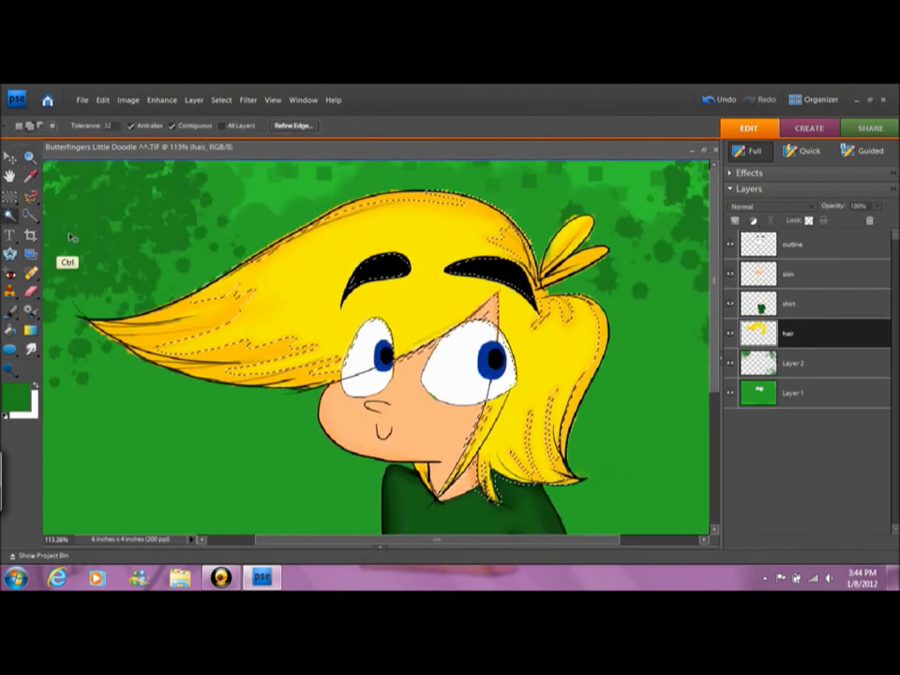
key(ctrl+d)
key(alt+bracketleft)
key(b)
ctrl+click(579, 289)
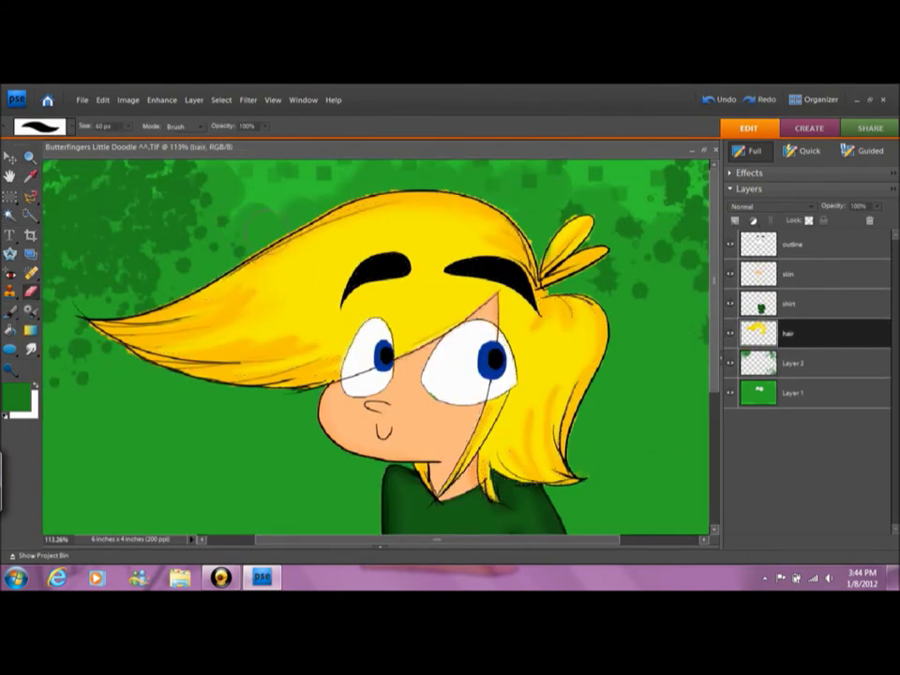
Make the skin layer active, sample the hair's golden yellow and choose a 3 px brush for touch-ups.
click(738, 266)
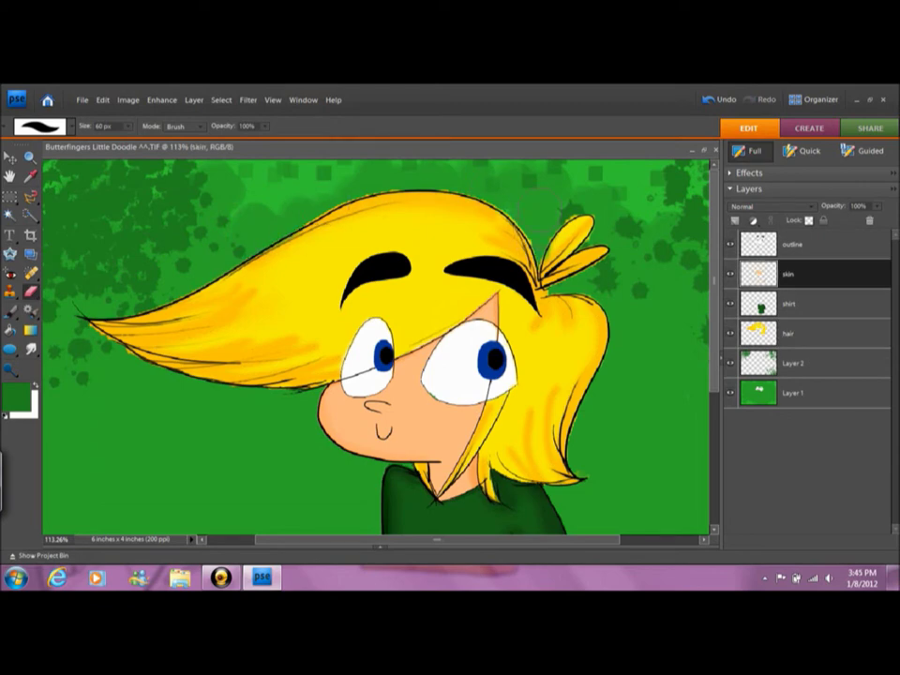
alt+click(240, 211)
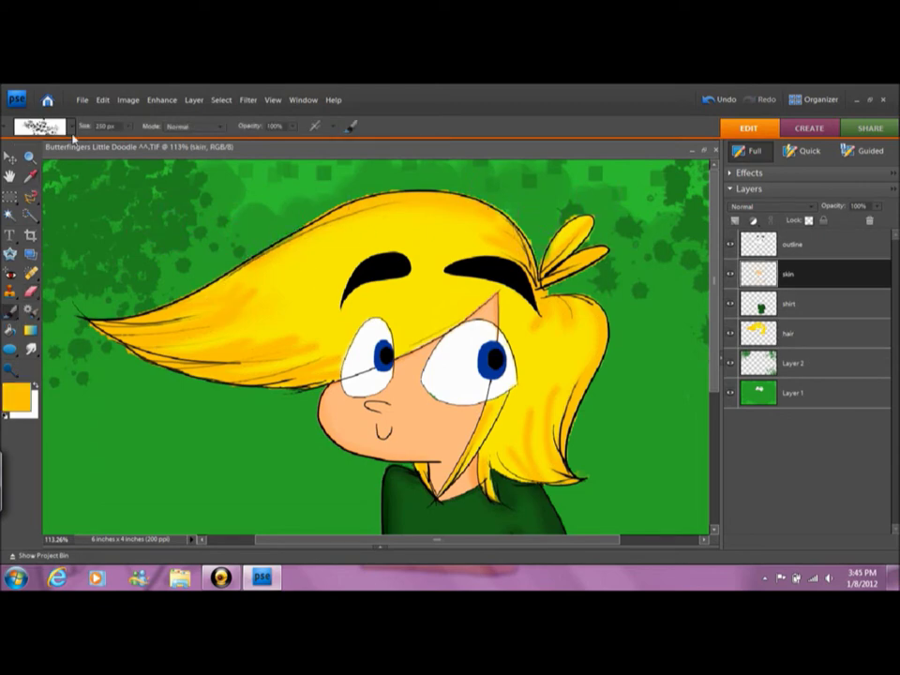
click(54, 126)
click(69, 178)
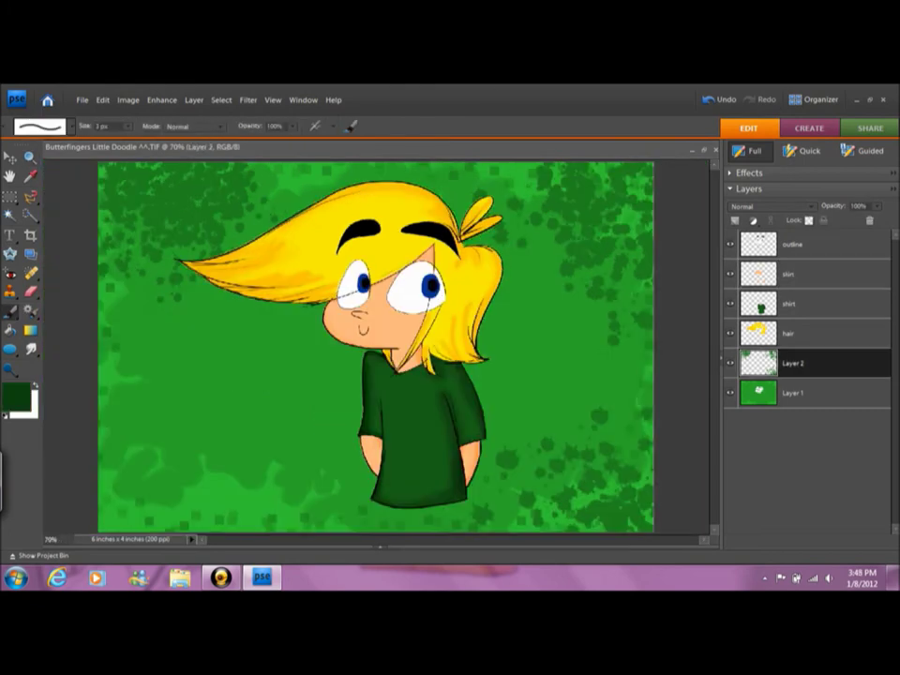
Try handwriting "Butt" in dark green beside the character on a new layer with a 13 px brush, then undo it.
click(72, 127)
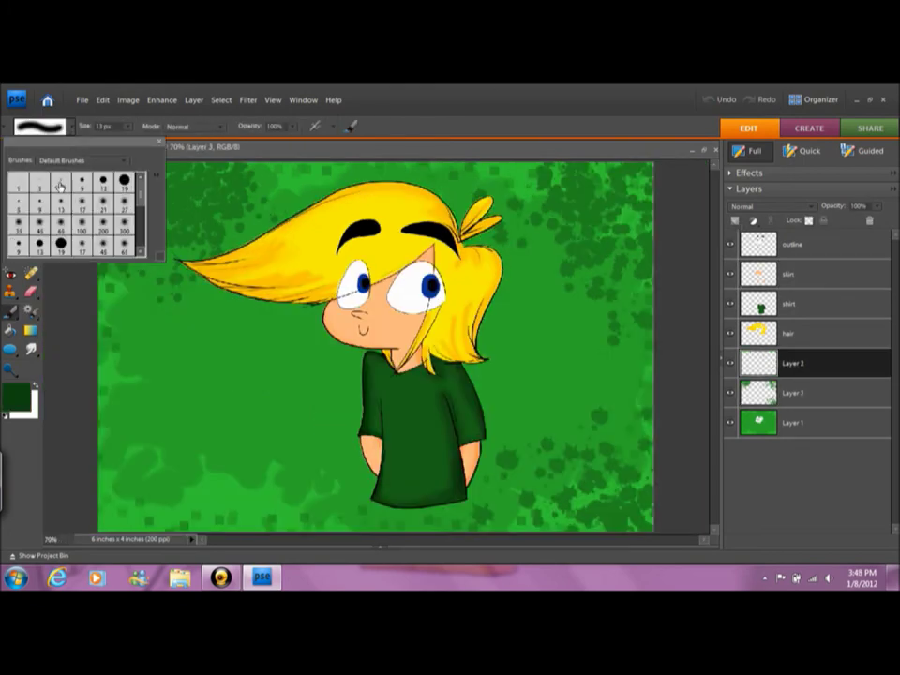
click(81, 181)
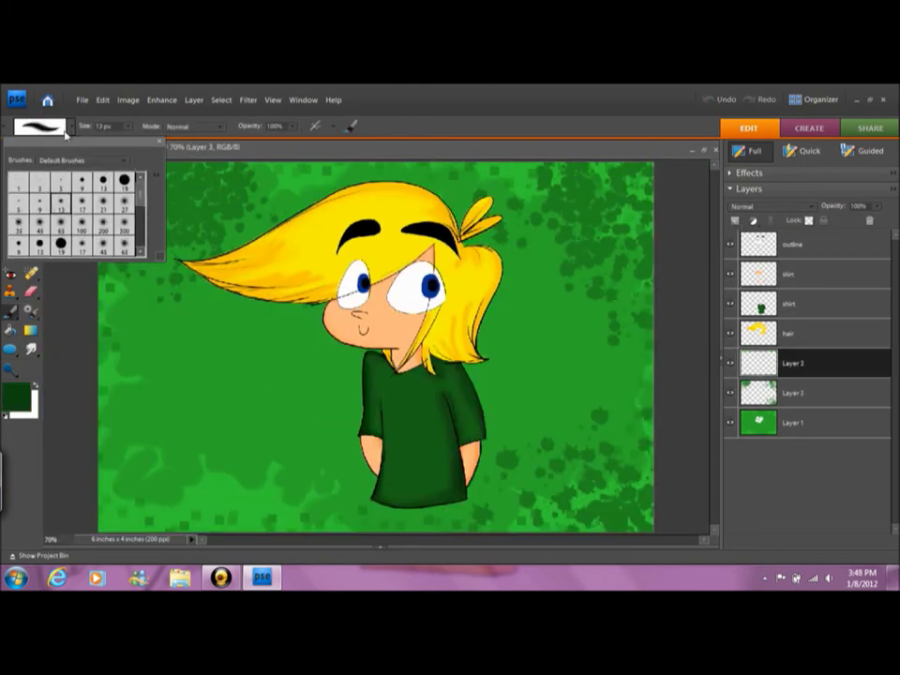
ctrl+click(280, 311)
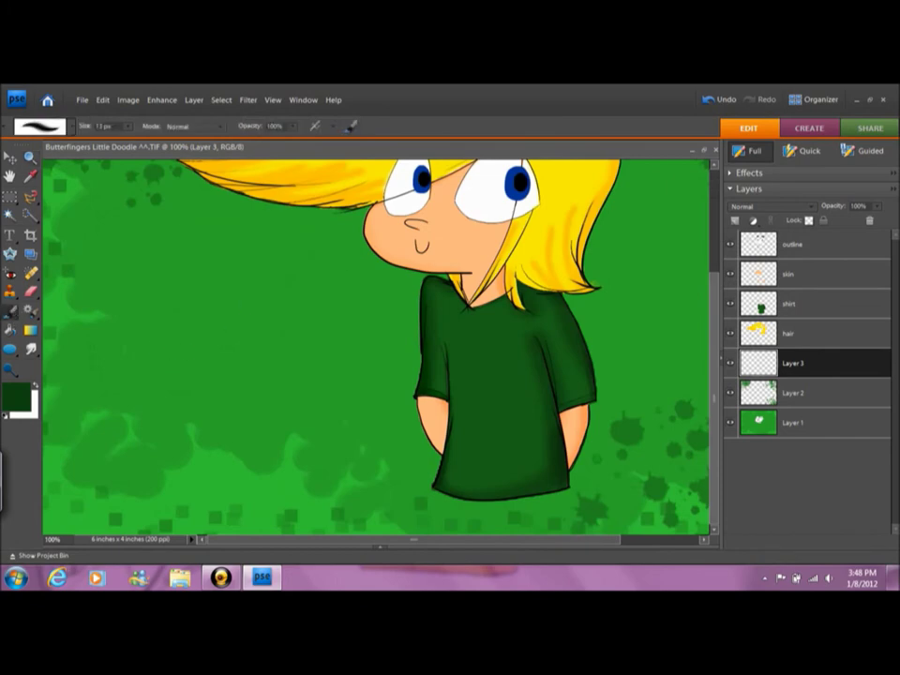
key(ctrl+z)
drag(122, 310, 139, 389)
drag(89, 324, 103, 379)
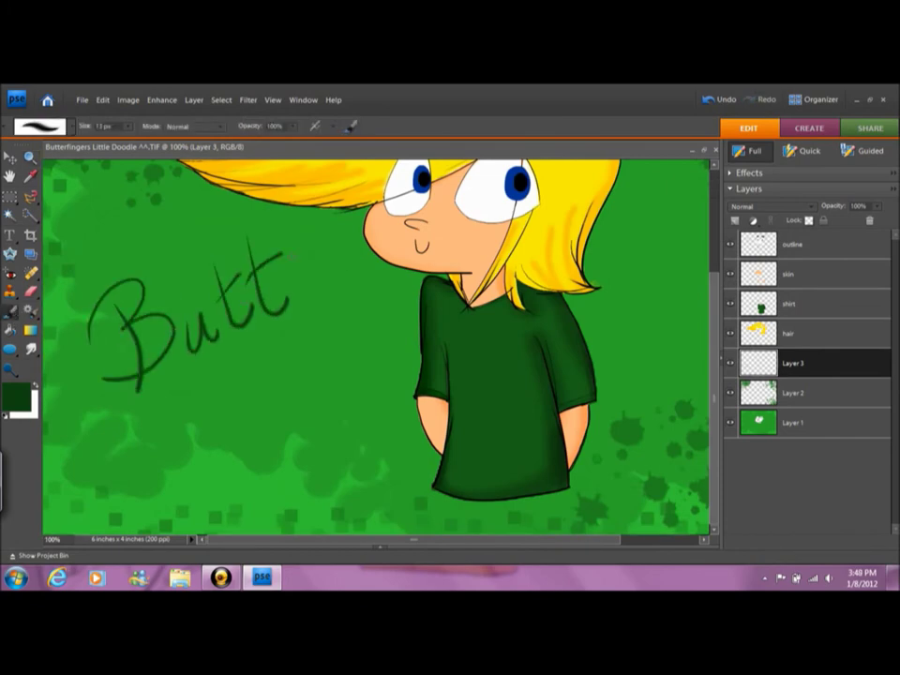
key(ctrl+z)
key(ctrl+z)
Try handwriting "Butter" again lower beside the character, test other brush tips and sizes, and undo the lettering.
drag(137, 274, 119, 299)
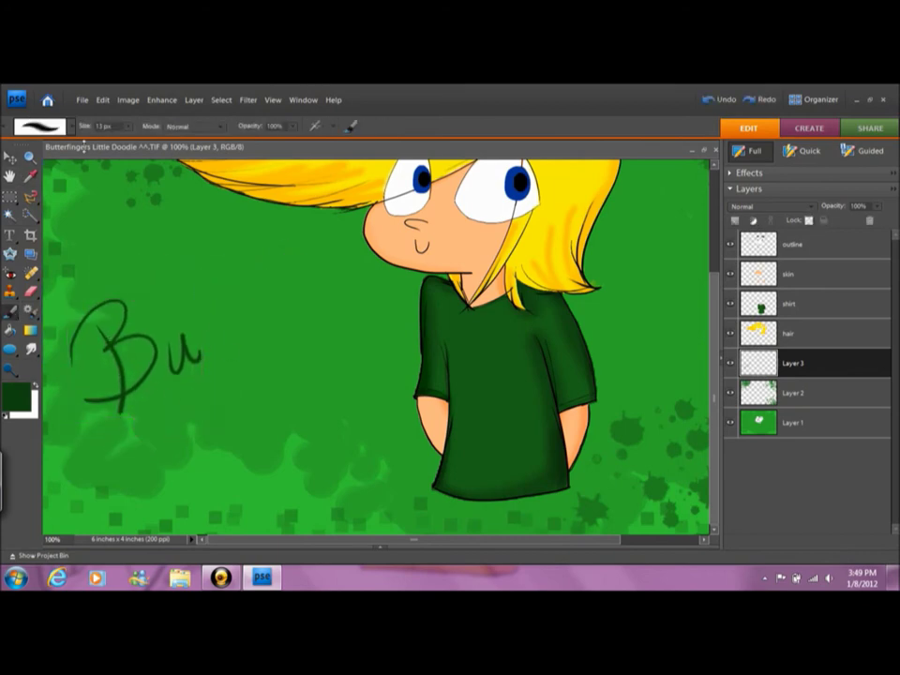
drag(276, 299, 334, 282)
scroll(257, 315, right, 3)
scroll(257, 315, up, 3)
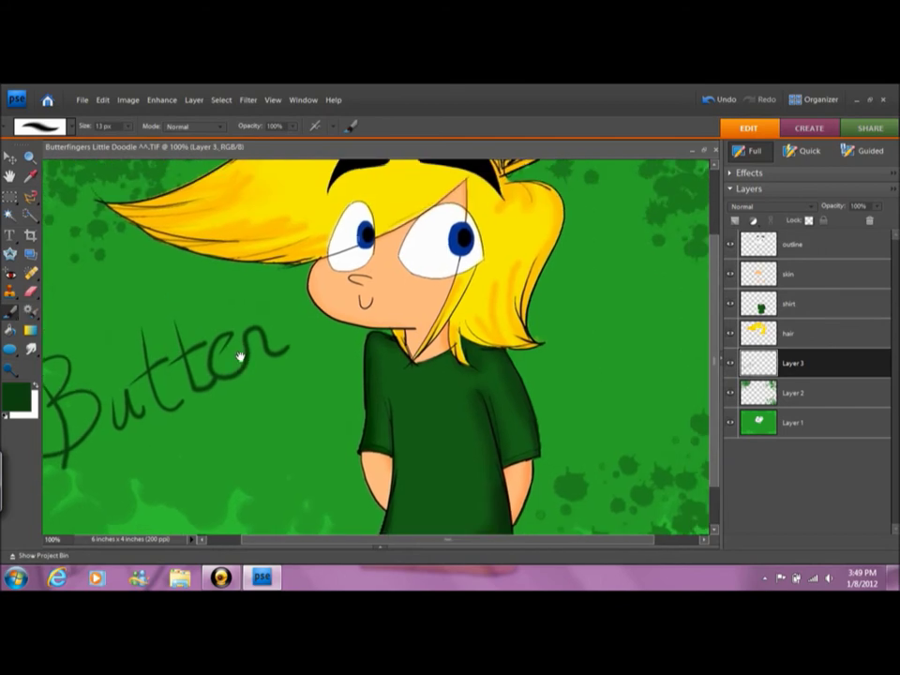
mouse_move(288, 473)
mouse_down()
mouse_move(225, 418)
mouse_move(264, 446)
mouse_move(350, 434)
mouse_move(297, 402)
mouse_move(251, 397)
mouse_move(241, 490)
mouse_up()
click(236, 490)
mouse_move(265, 364)
mouse_down()
mouse_move(259, 401)
mouse_move(293, 382)
mouse_up()
drag(277, 264, 352, 375)
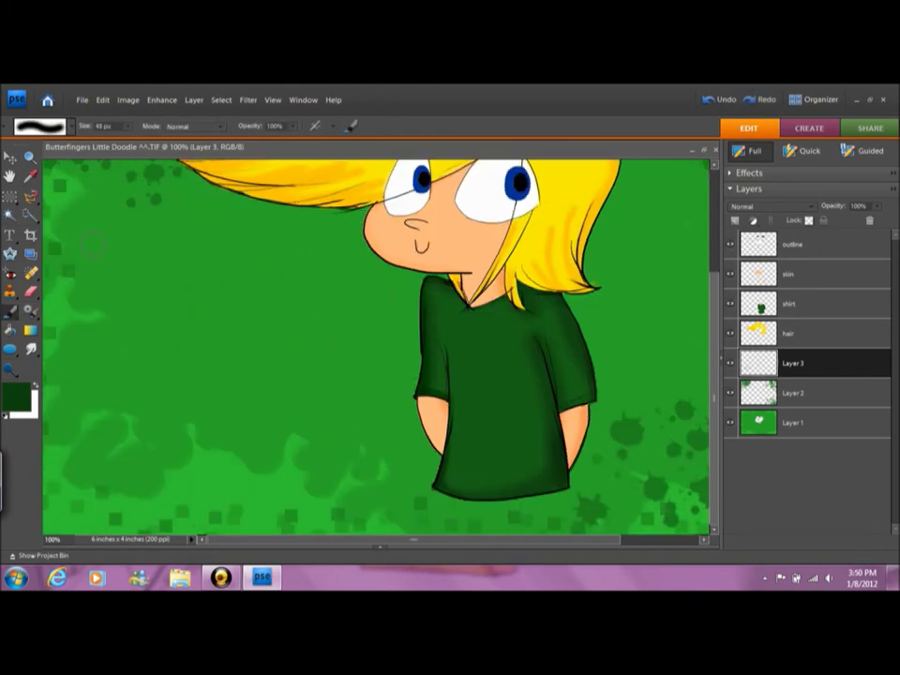
click(71, 126)
click(45, 169)
key(ctrl+z)
Save the whole picture as a TIFF file with LZW image compression and RLE layer compression, keeping the layers.
key(z)
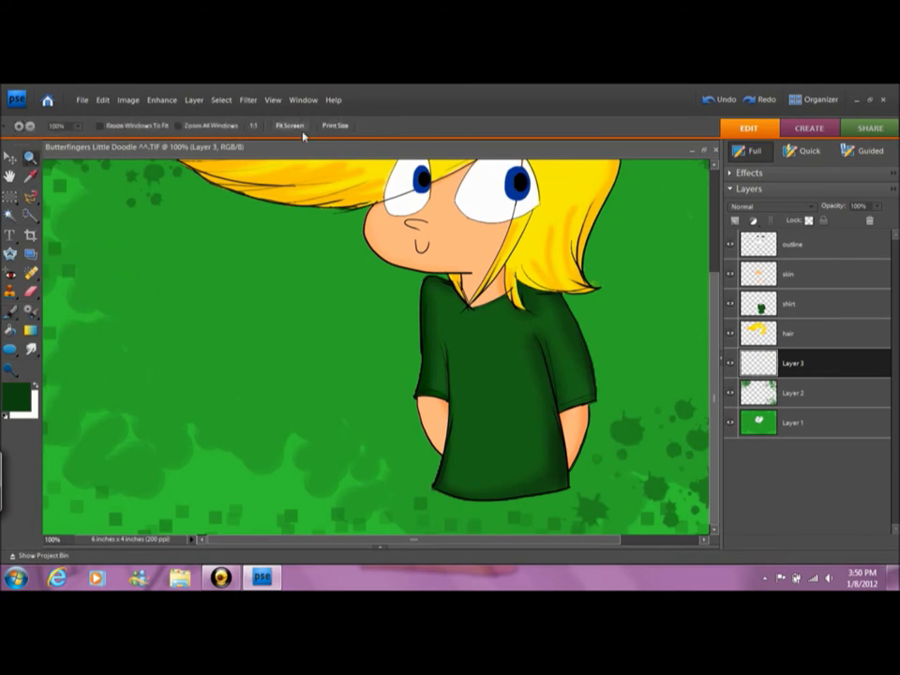
click(290, 125)
key(ctrl+shift+s)
click(468, 372)
click(419, 513)
click(595, 354)
click(352, 192)
key(Return)
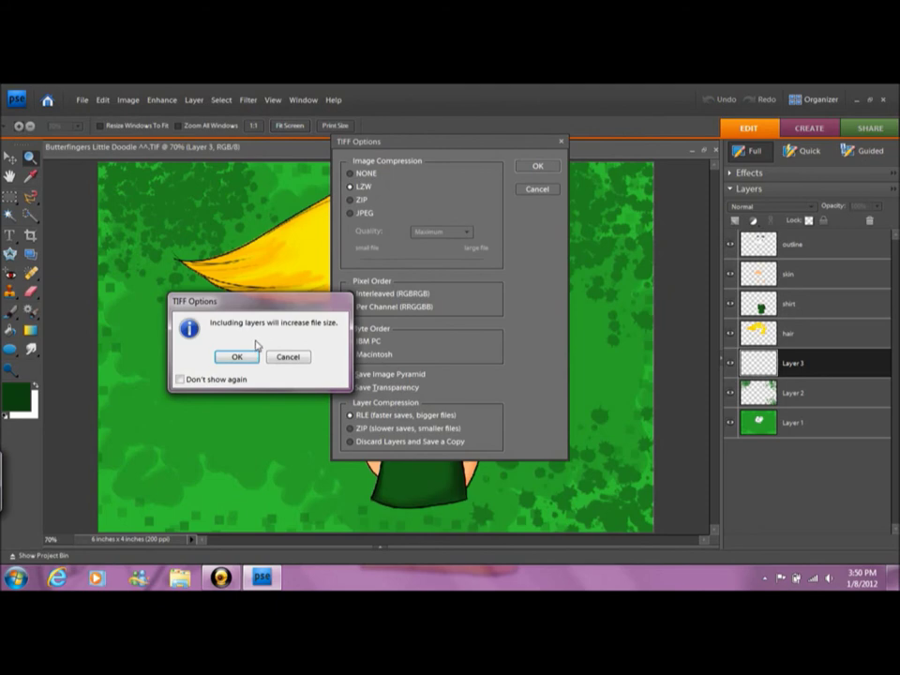
click(245, 353)
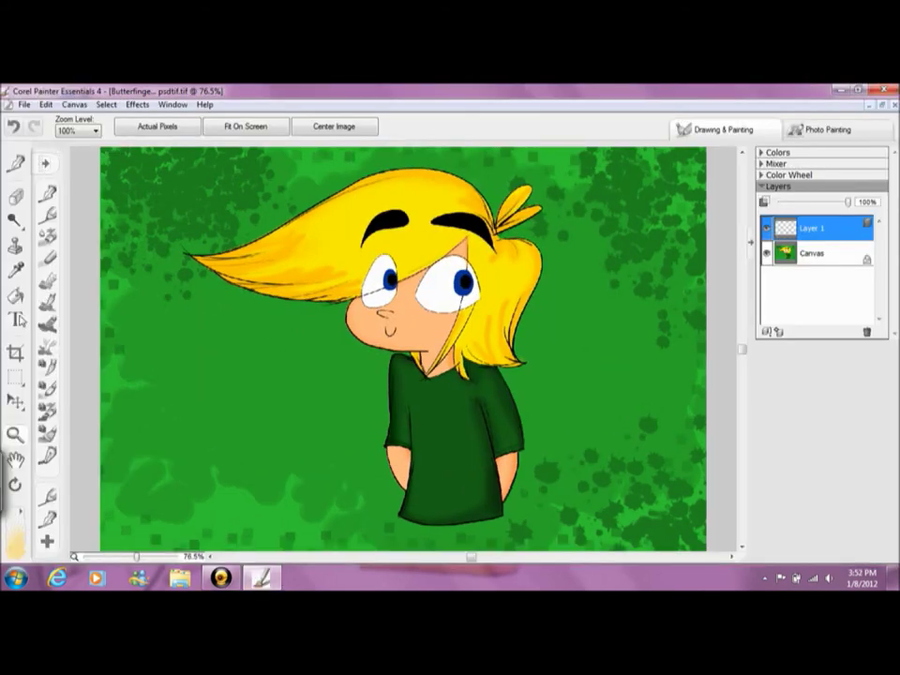
Switch to Corel Painter Essentials 4 and try dark green lettering beside the character at brush size 10.6, then undo it.
click(44, 163)
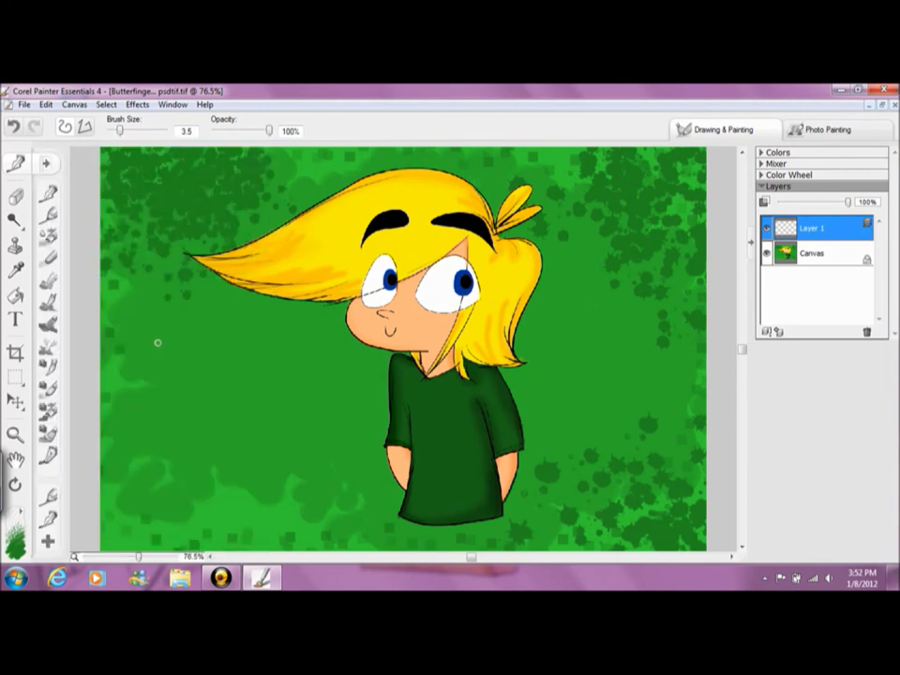
drag(120, 130, 130, 131)
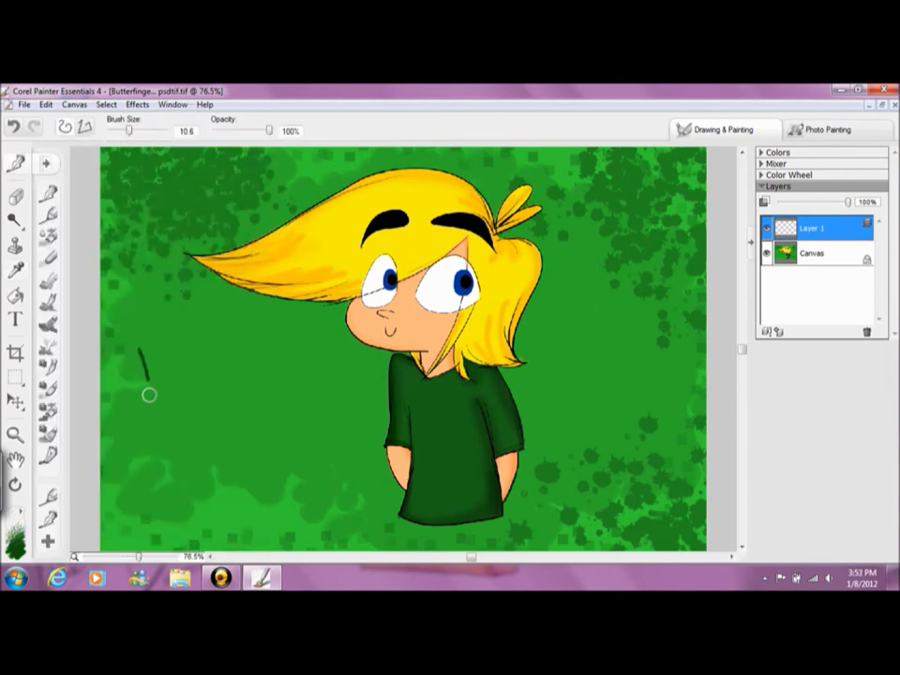
mouse_move(175, 369)
mouse_down()
mouse_move(267, 335)
mouse_move(260, 332)
mouse_up()
key(ctrl+z)
key(ctrl+z)
key(ctrl+z)
key(ctrl+z)
key(ctrl+z)
Handwrite "Butterfingers" in dark green beside the character on Layer 1 with brush size 9.0.
key(ctrl+plus)
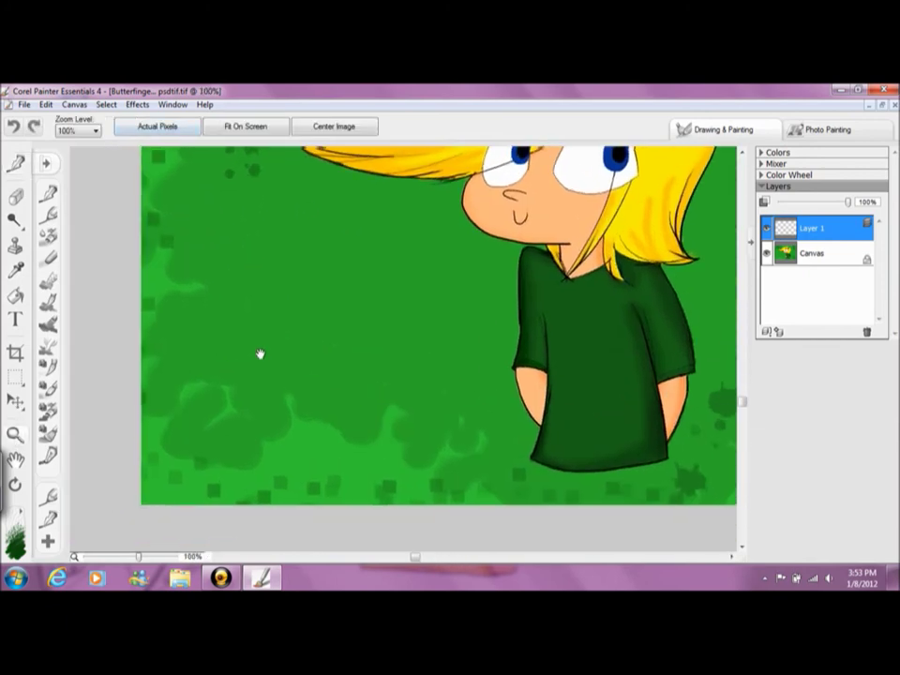
mouse_move(142, 272)
mouse_down()
mouse_move(183, 318)
mouse_move(260, 317)
mouse_move(195, 313)
mouse_up()
key(ctrl+z)
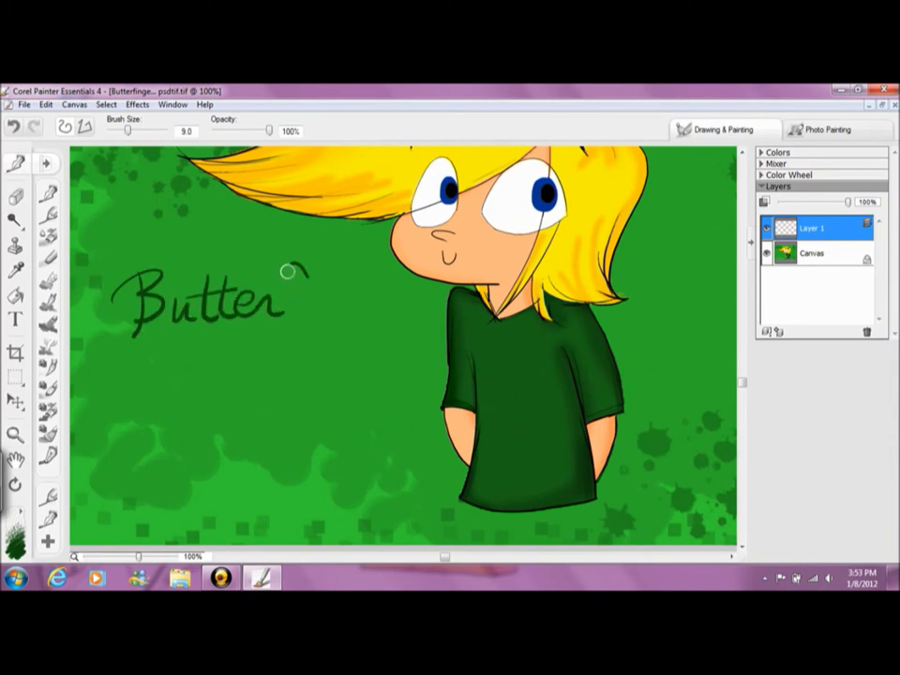
mouse_move(334, 316)
mouse_down()
mouse_move(377, 298)
mouse_move(440, 287)
mouse_up()
Select the "Butterfingers" lettering with a rectangular selection and move it slightly down and to the left.
click(15, 377)
mouse_move(90, 241)
mouse_down()
mouse_move(459, 351)
mouse_move(489, 386)
mouse_up()
click(15, 400)
drag(263, 297, 236, 325)
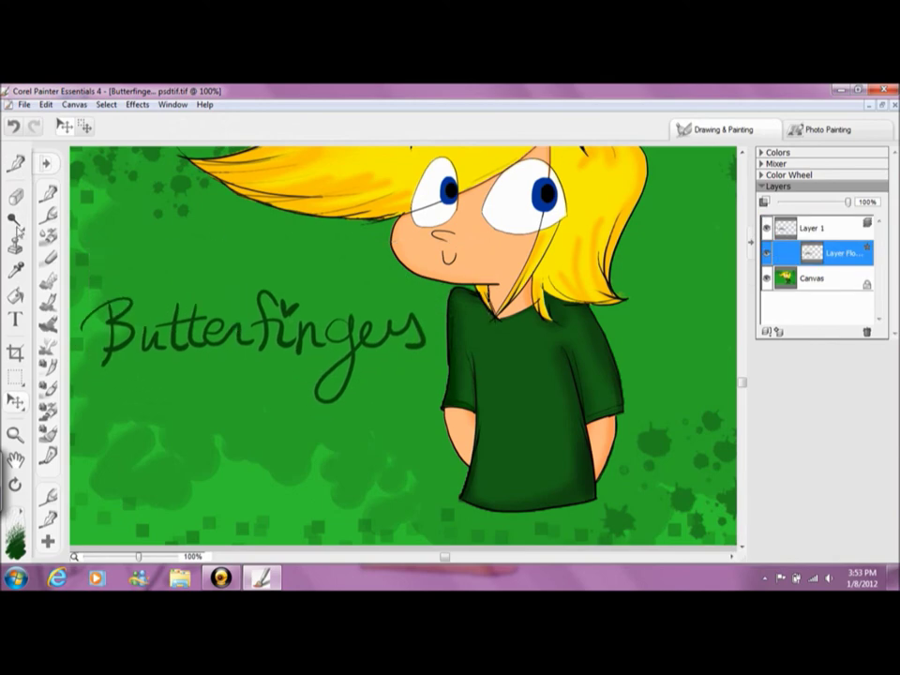
Save the lettered picture as a new TIFF file named Butterfingers Little Doodle 2 psdtif.
key(m)
click(262, 122)
key(r)
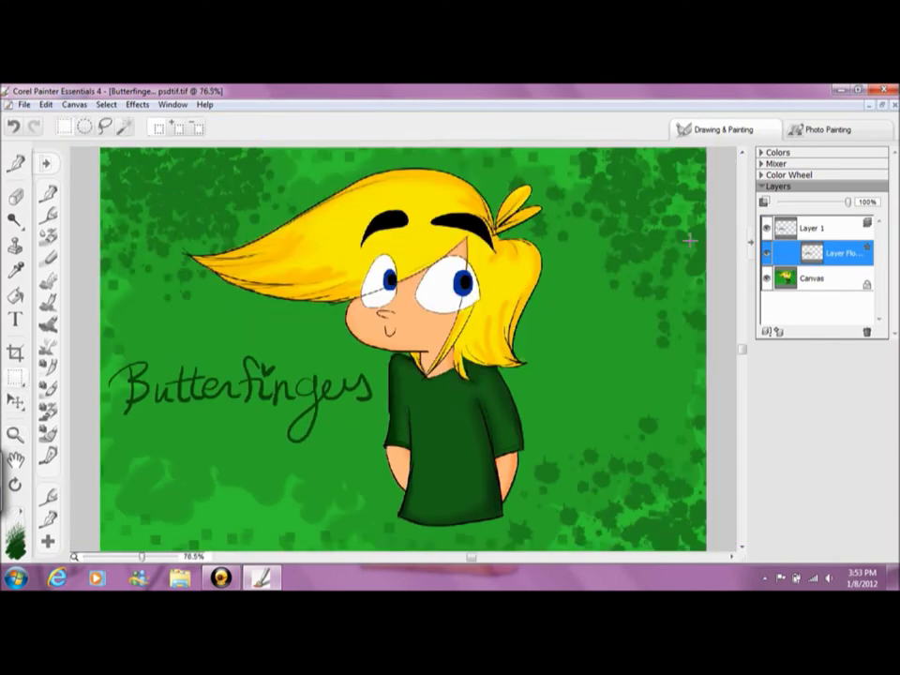
right_click(799, 228)
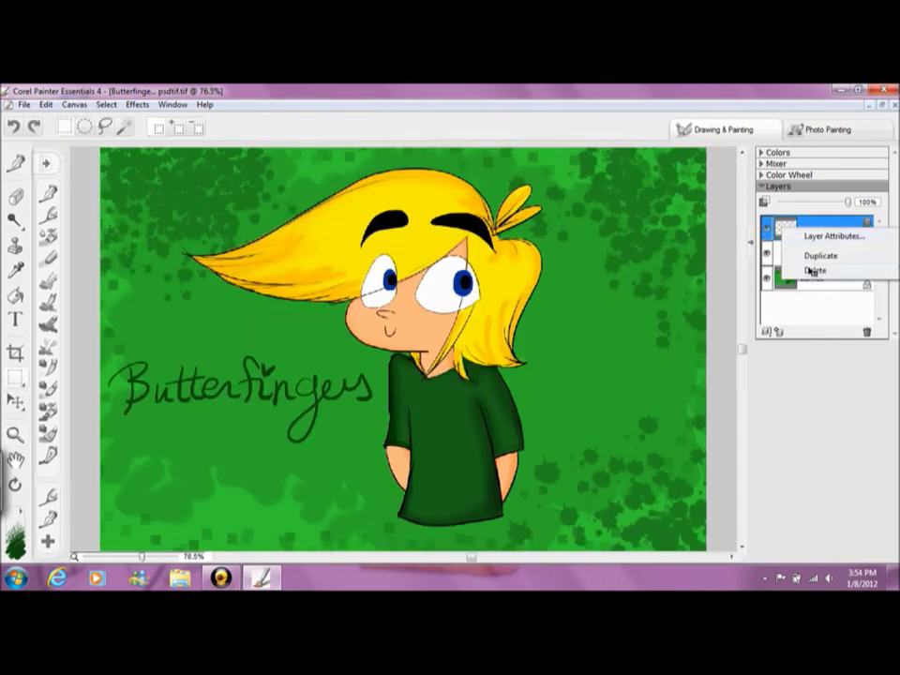
key(Escape)
click(812, 253)
click(25, 104)
click(57, 197)
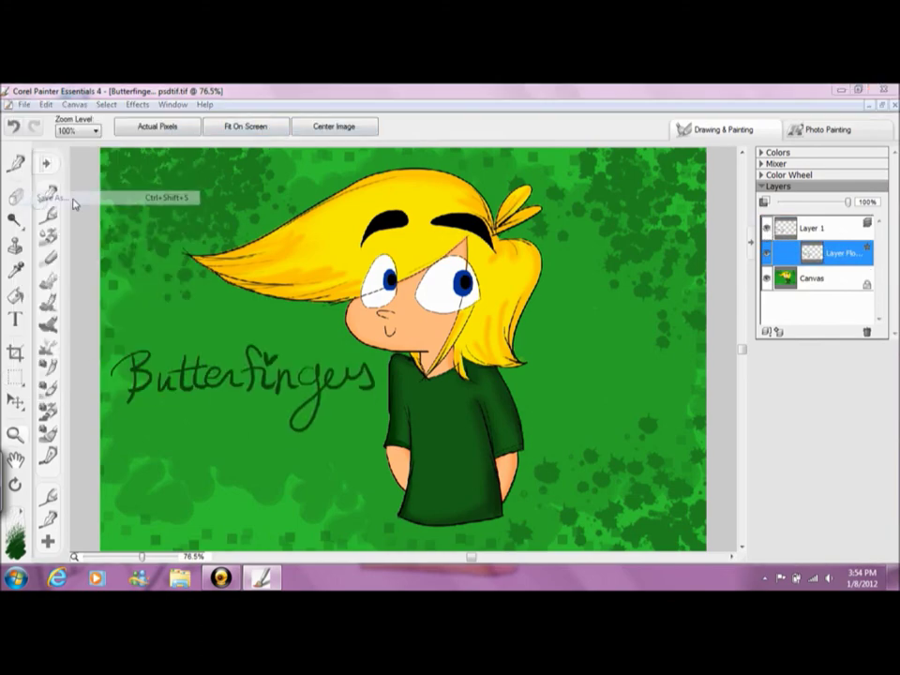
key(Return)
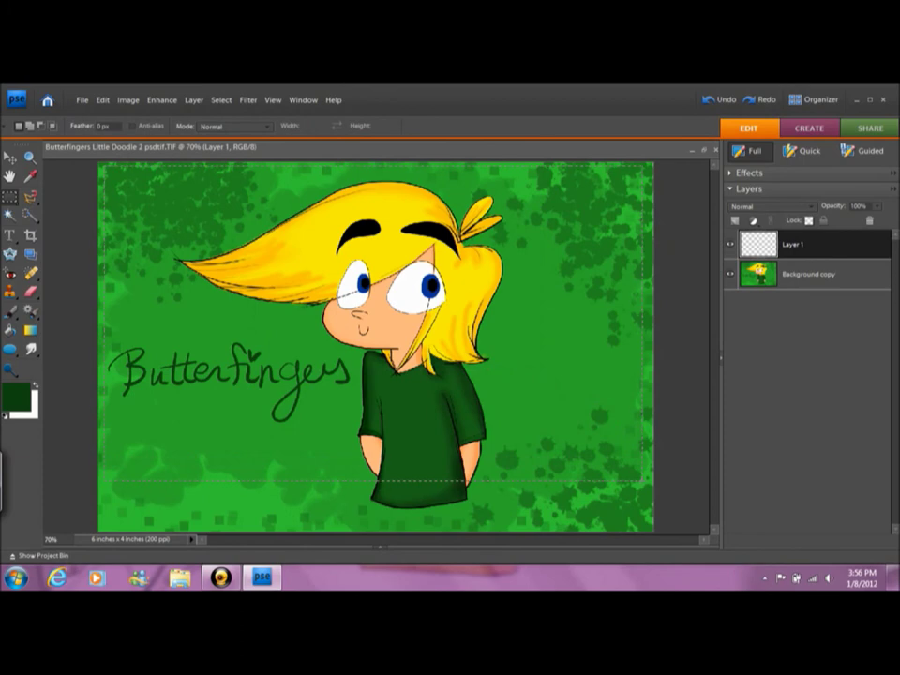
Switch to Photoshop Elements and fill a thin dark green frame around the picture's outer edge on Layer 1.
click(248, 99)
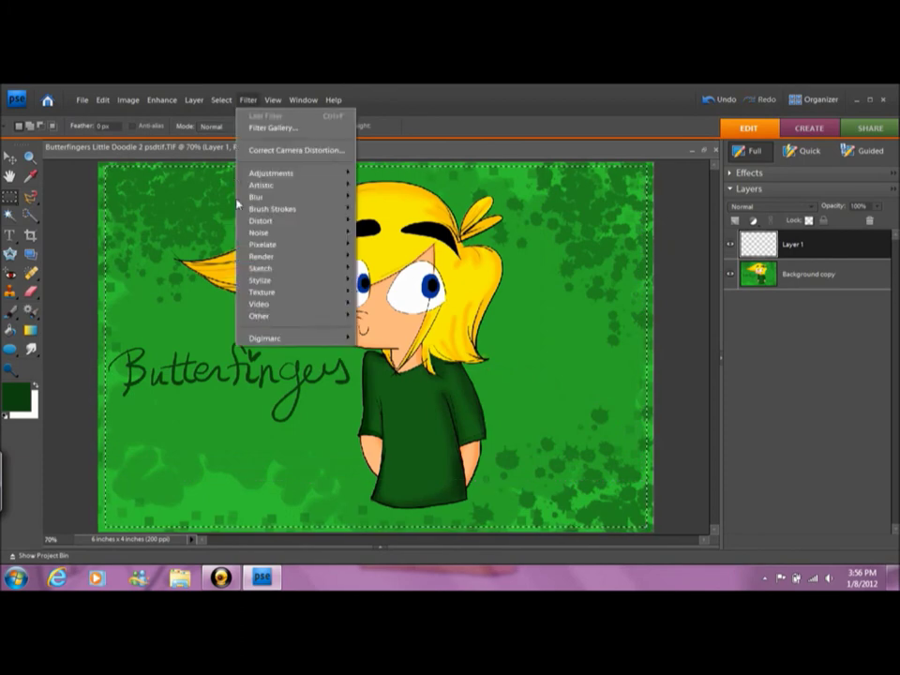
click(9, 330)
click(114, 195)
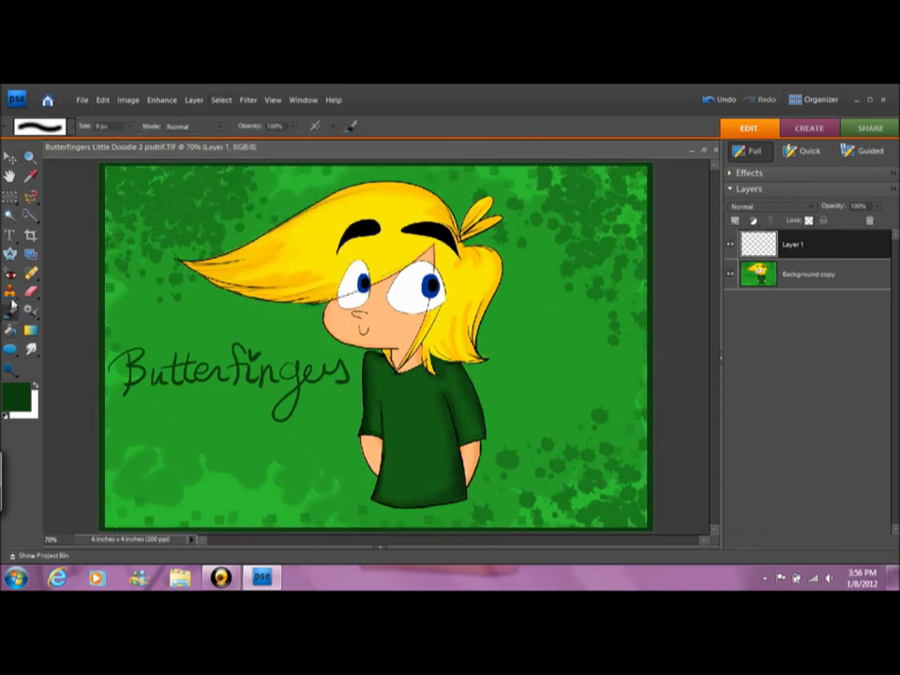
Even out the frame's thickness by selecting strips along the picture's edges and filling them with the same dark green.
key(ctrl+a)
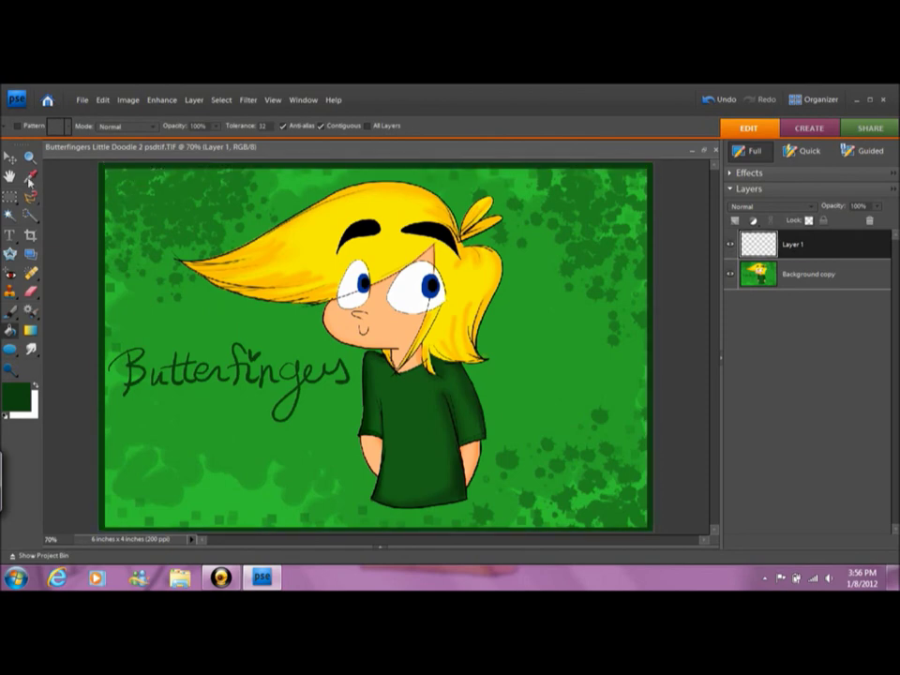
key(m)
key(k)
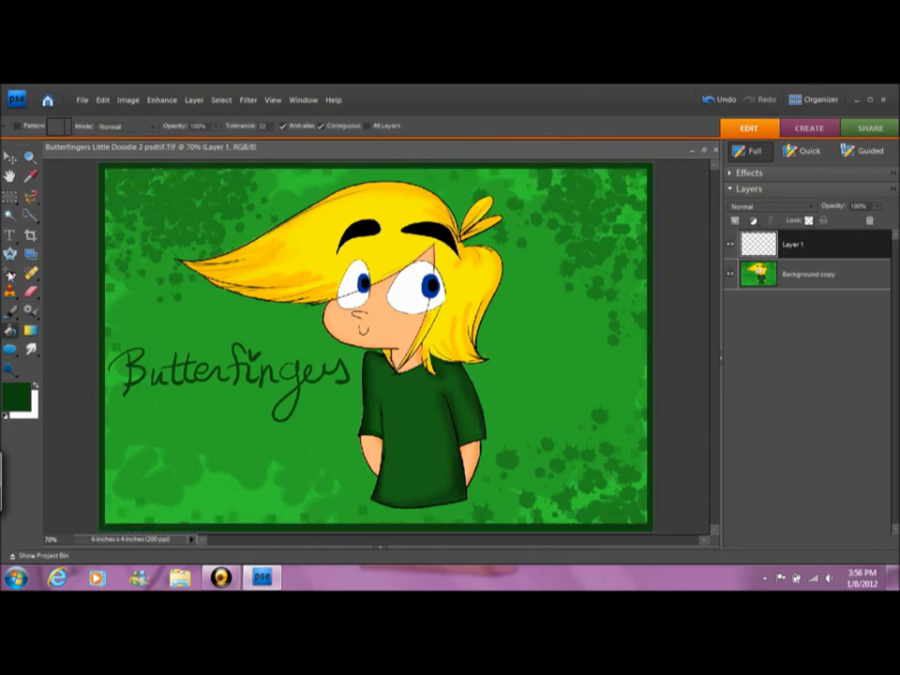
key(m)
click(103, 99)
click(159, 255)
click(526, 208)
key(ctrl+d)
key(k)
click(14, 200)
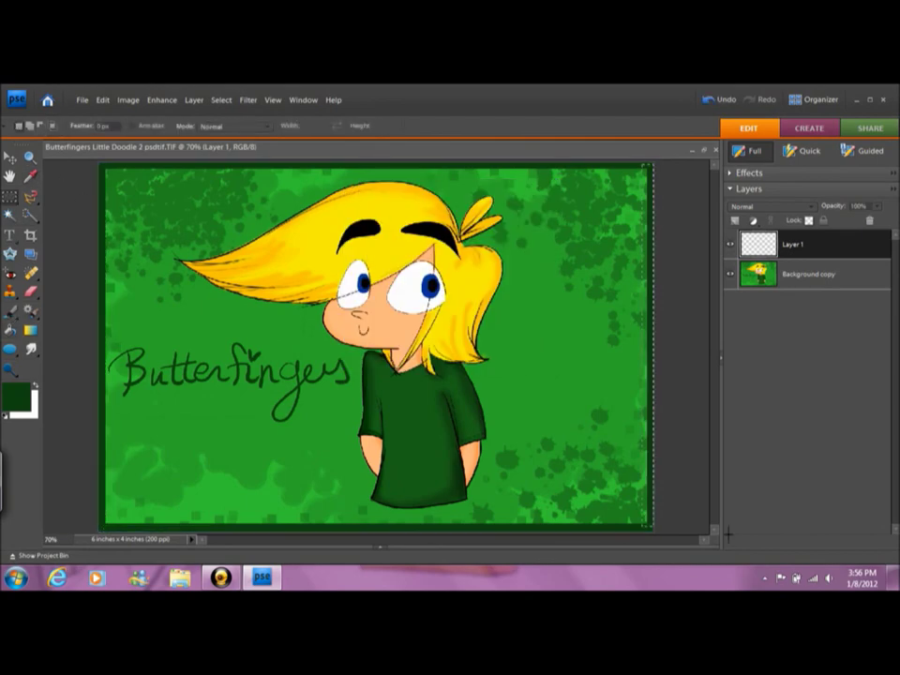
click(103, 99)
click(482, 227)
Add a new layer above Layer 1 and rename Layer 1 to "frame".
key(z)
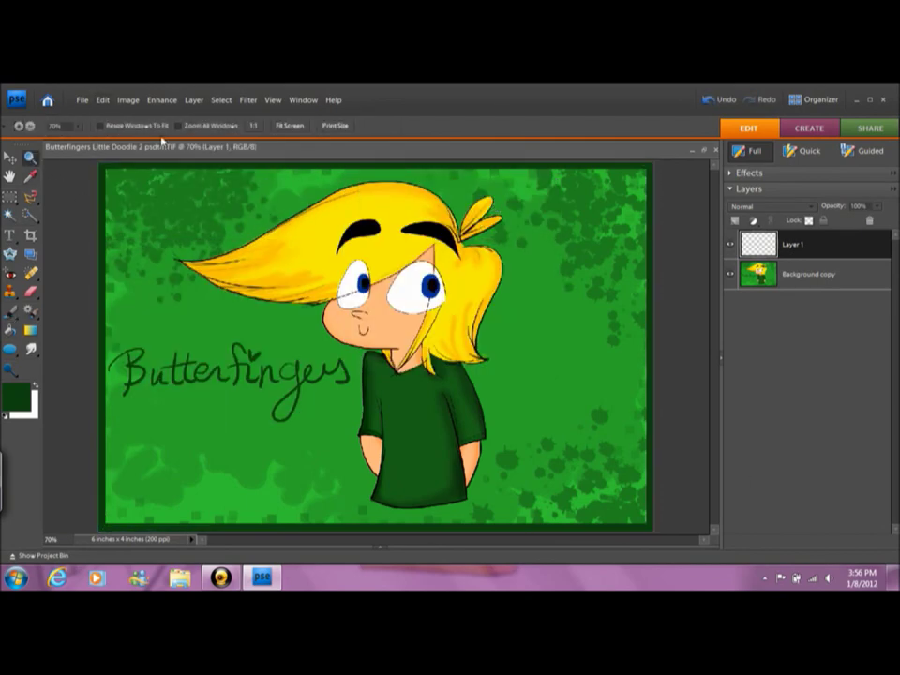
click(735, 220)
double_click(793, 273)
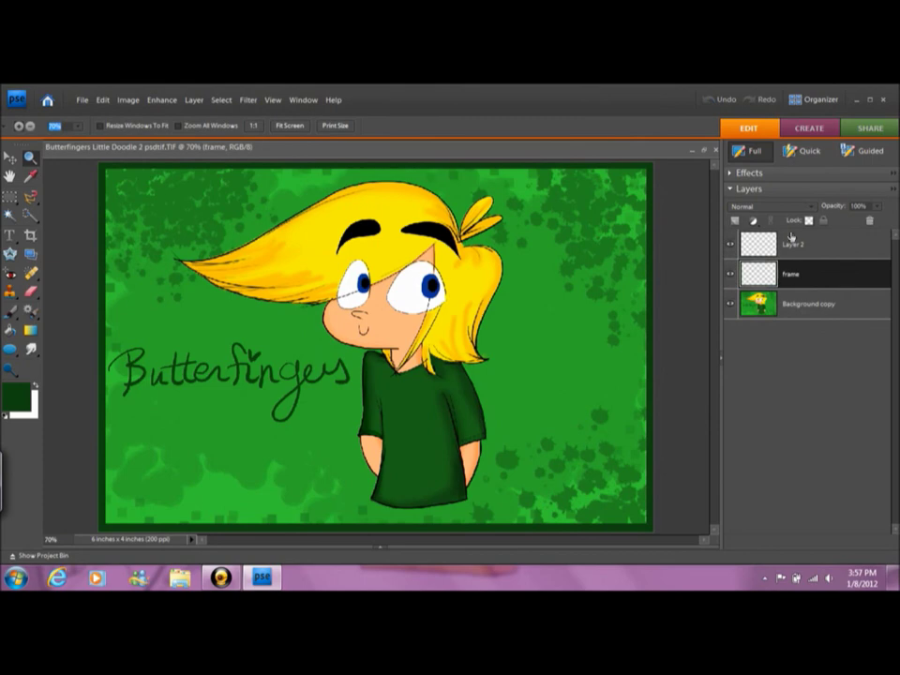
Scribble loose dark green strokes across the whole picture on Layer 2 with a 27 px brush at 69% opacity.
click(17, 398)
click(582, 184)
key(b)
click(39, 126)
click(84, 160)
click(67, 278)
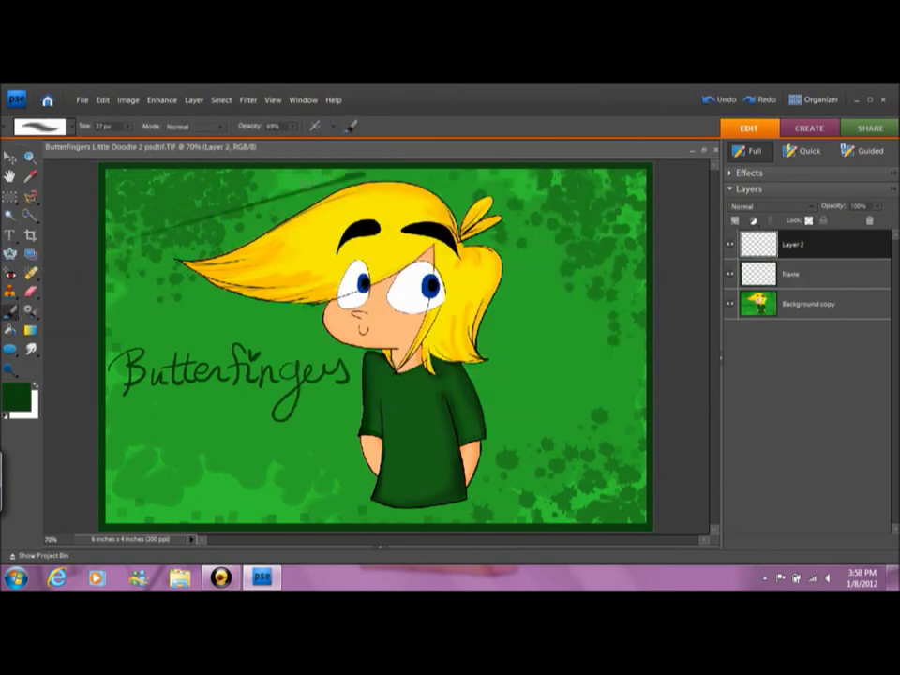
mouse_move(216, 188)
mouse_down()
mouse_move(338, 370)
mouse_move(375, 506)
mouse_up()
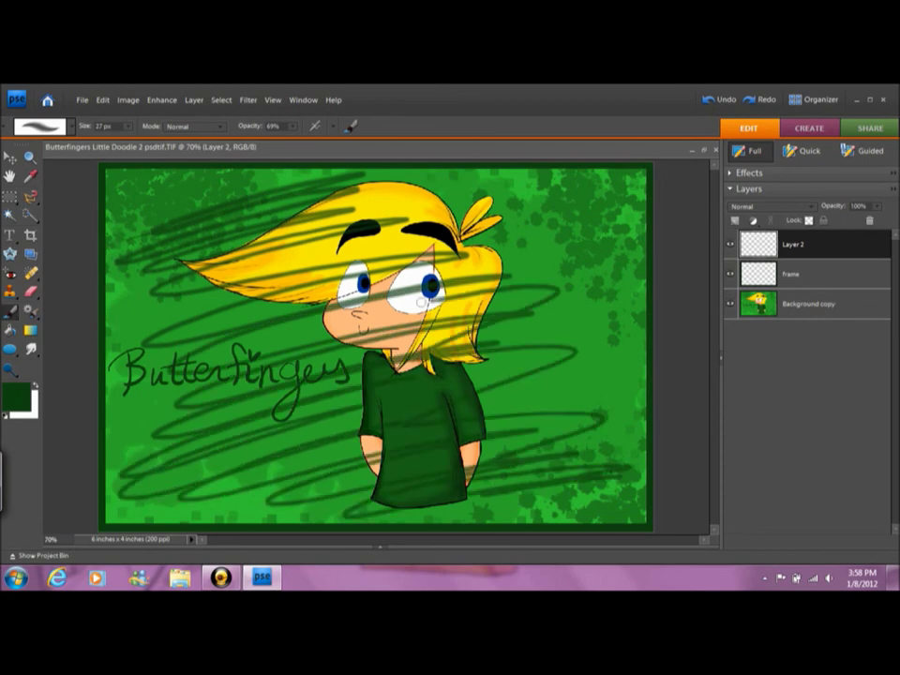
Erase the scribbled strokes over the character and around the lettering with a 100 px eraser.
key(e)
click(71, 126)
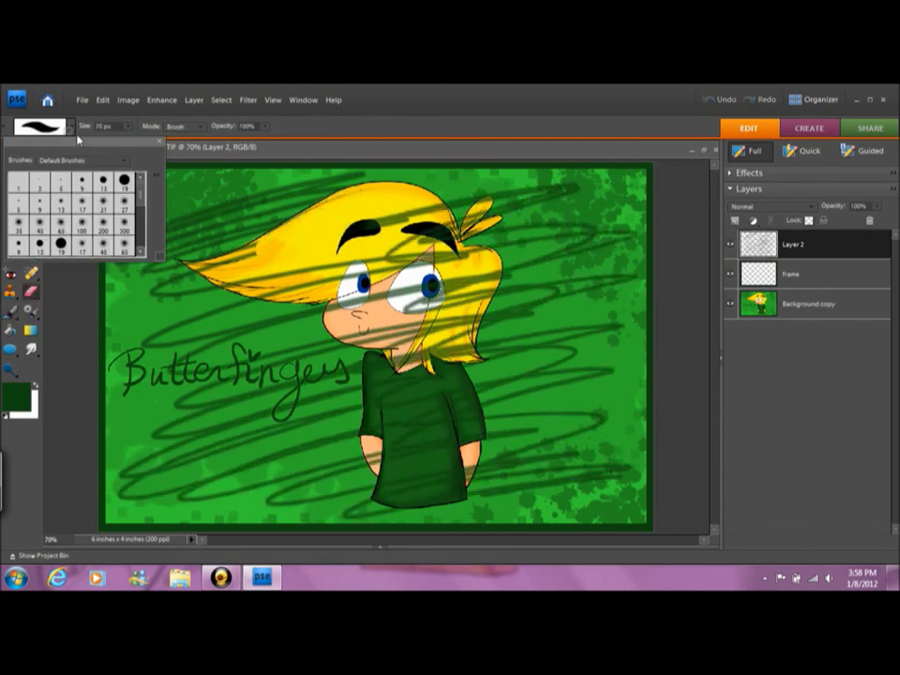
mouse_move(185, 221)
mouse_down()
mouse_move(310, 187)
mouse_move(160, 201)
mouse_move(319, 229)
mouse_move(486, 283)
mouse_move(473, 337)
mouse_move(441, 352)
mouse_move(390, 333)
mouse_up()
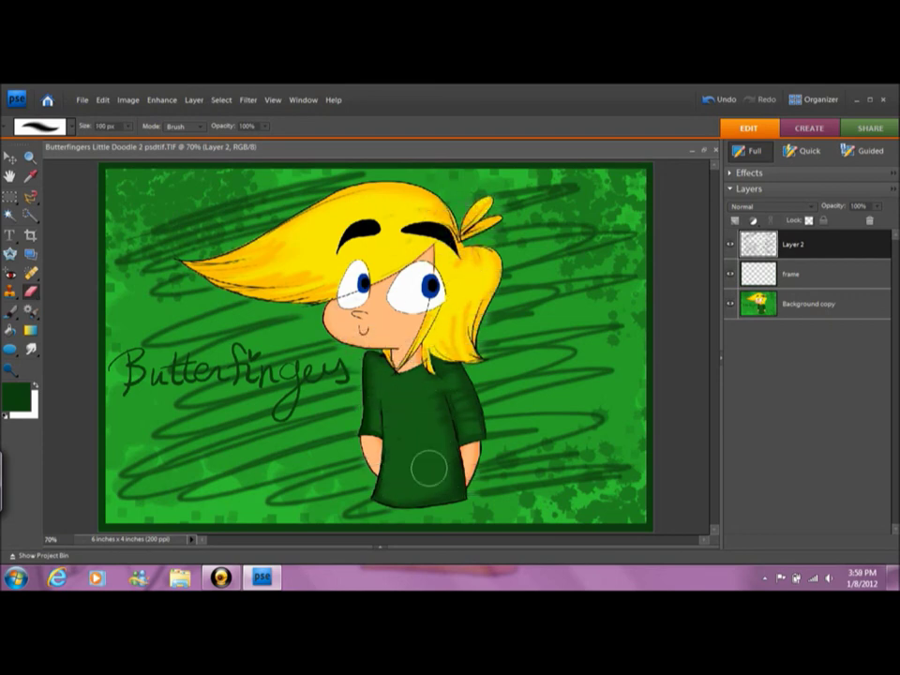
mouse_move(253, 304)
mouse_down()
mouse_move(202, 272)
mouse_move(122, 255)
mouse_up()
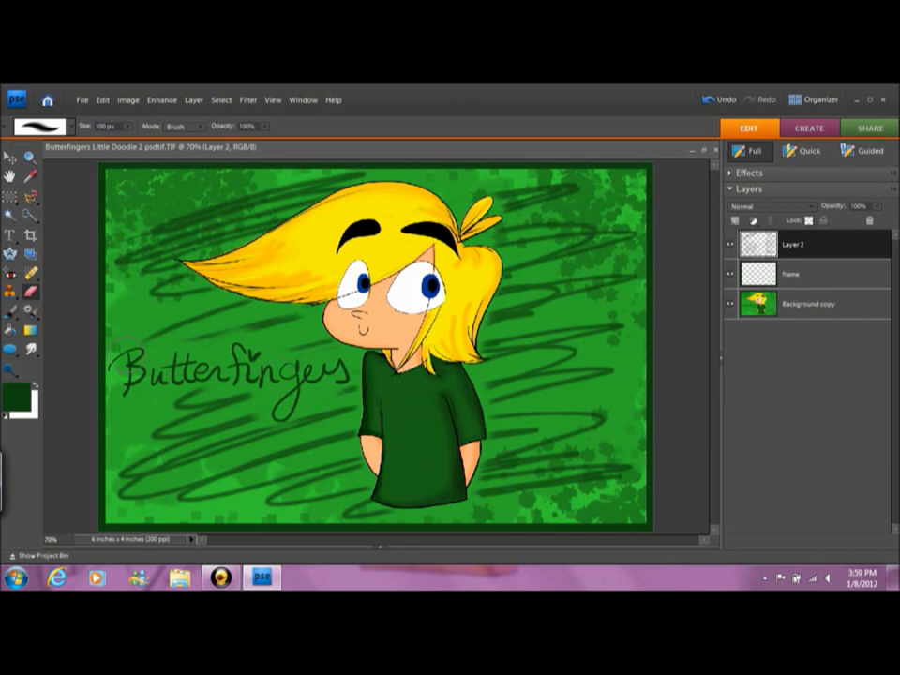
Apply a Gaussian Blur to the remaining green strokes on Layer 2 to turn them into soft background shading.
key(z)
click(31, 348)
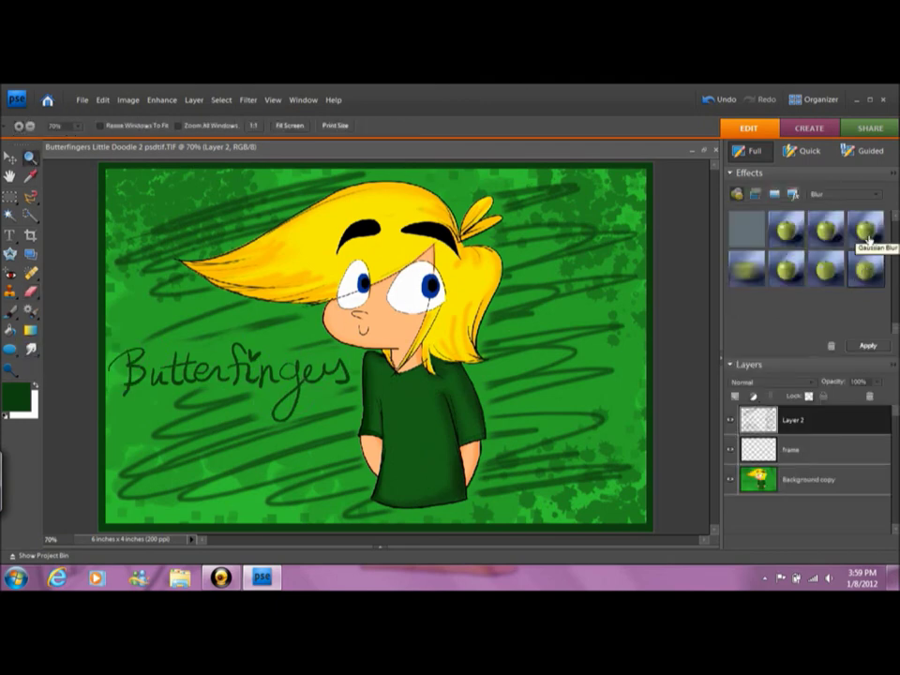
double_click(870, 225)
drag(402, 177, 612, 189)
mouse_move(597, 387)
mouse_down()
mouse_move(647, 394)
mouse_move(614, 401)
mouse_move(637, 392)
mouse_up()
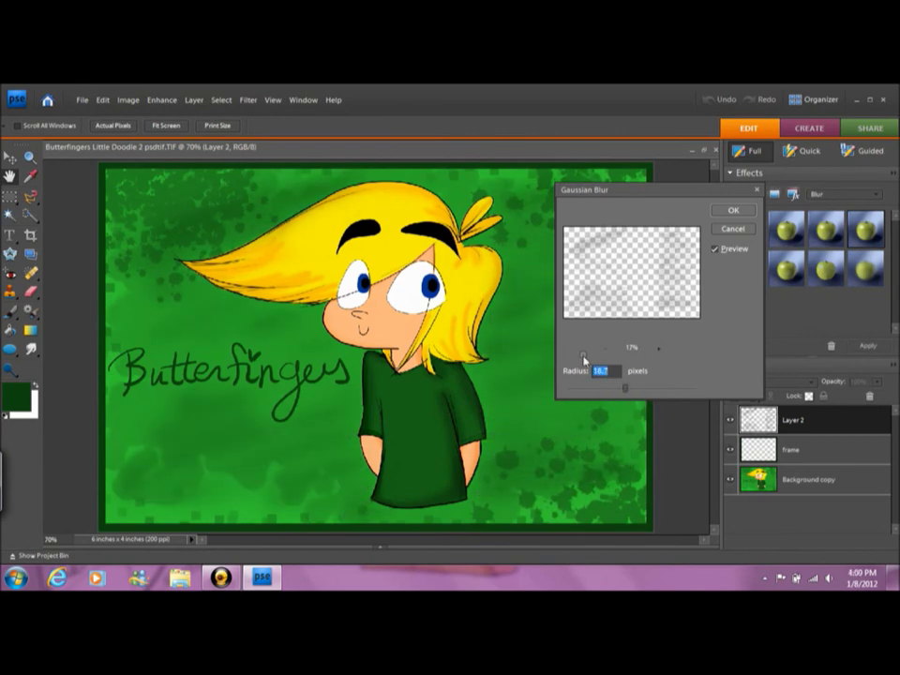
click(605, 392)
key(Return)
key(z)
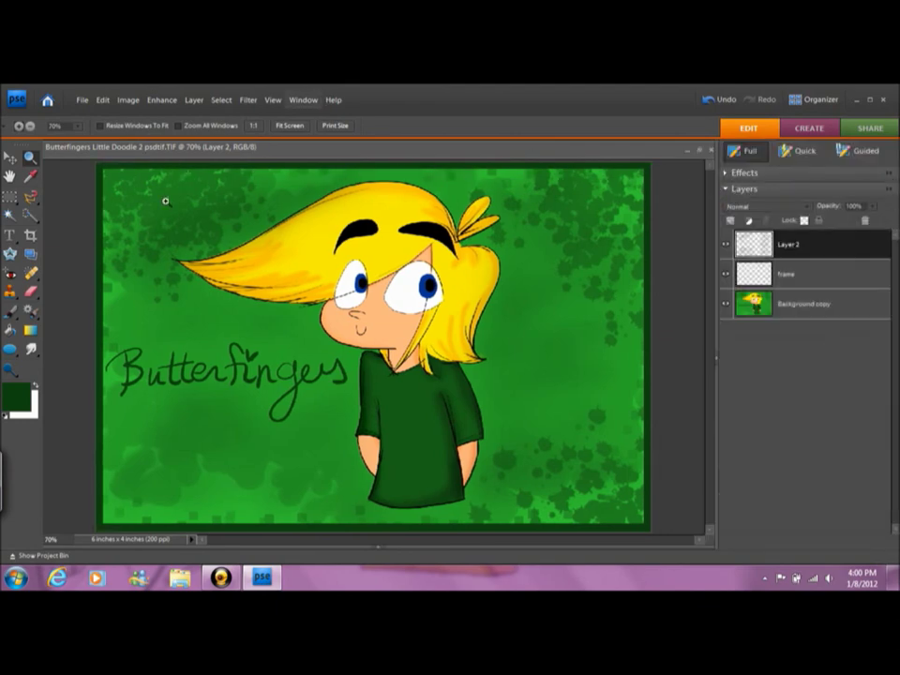
Add a new layer above Layer 2 and try a signature in the picture's lower-right corner with a 9 px brush, then undo the stroke.
click(10, 310)
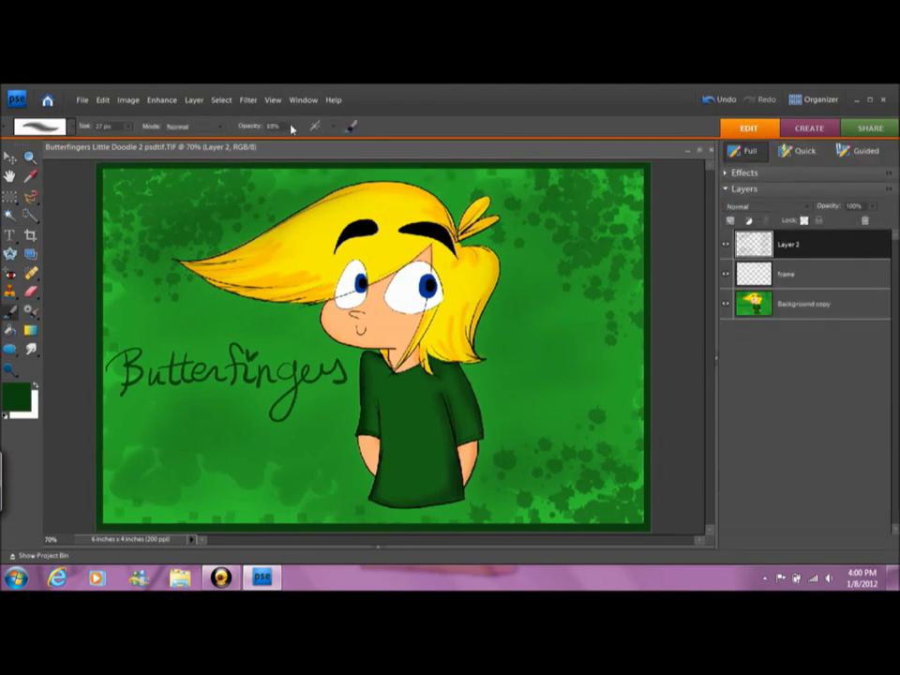
click(67, 126)
key(z)
click(643, 446)
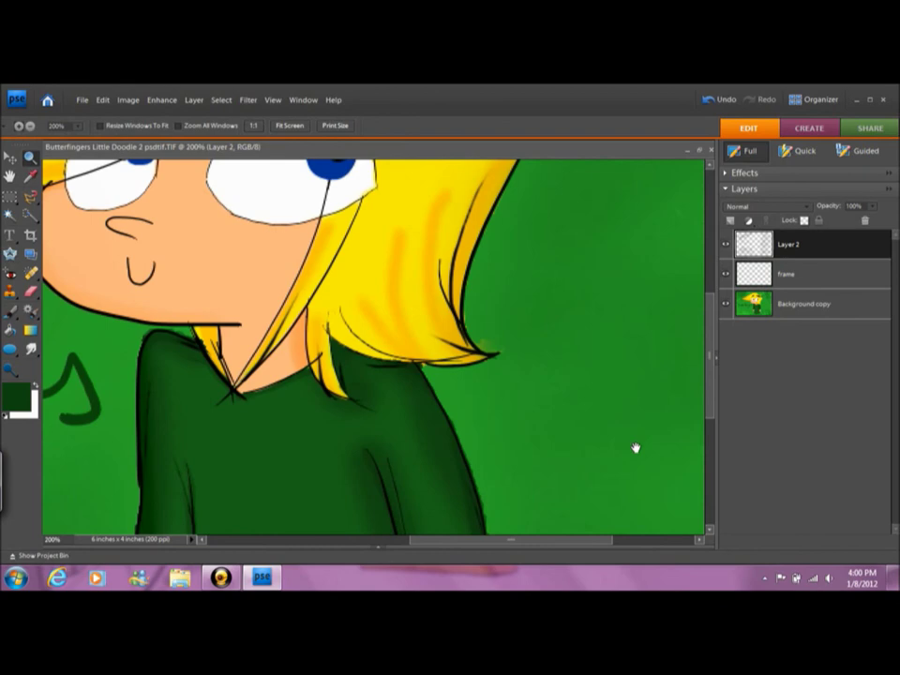
alt+click(534, 367)
click(600, 452)
key(b)
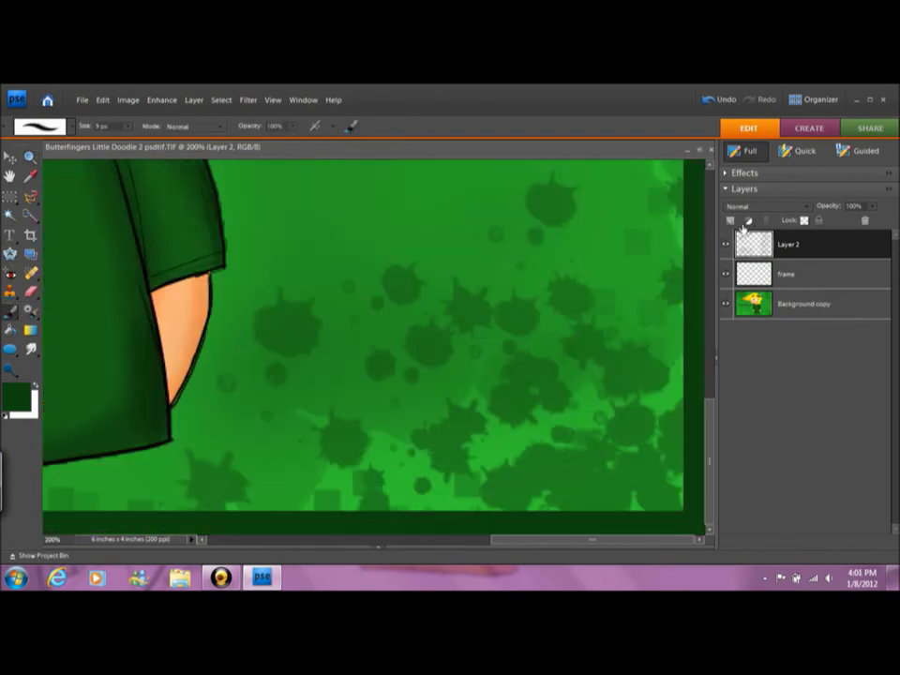
key(ctrl+shift+alt+n)
mouse_move(380, 277)
mouse_down()
mouse_move(533, 371)
mouse_move(628, 392)
mouse_up()
key(ctrl+z)
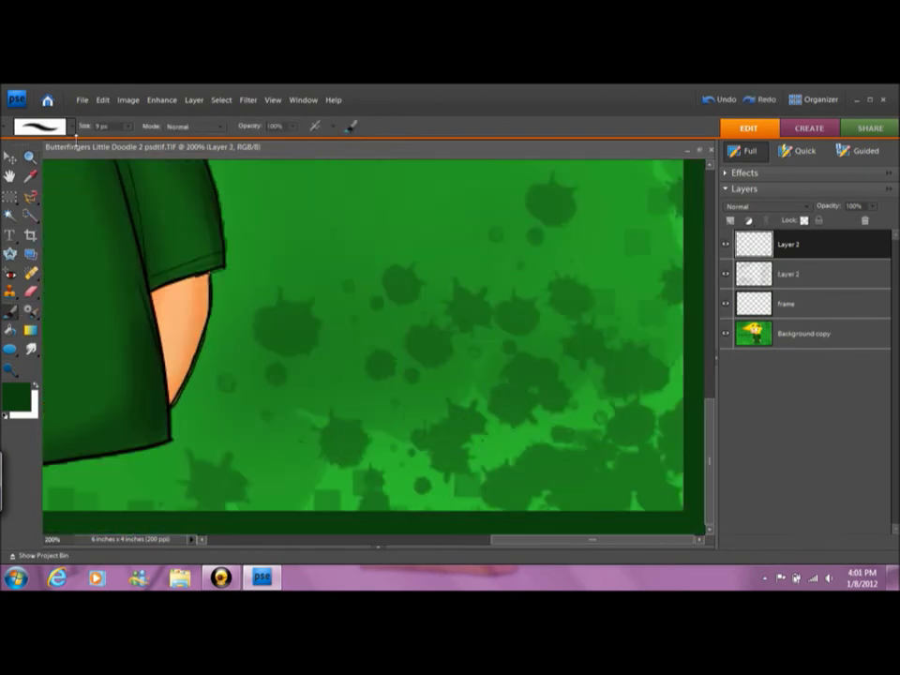
Handwrite the artist's signature in dark green on Layer 3 in the picture's lower-right corner.
click(40, 125)
mouse_move(385, 281)
mouse_down()
mouse_move(432, 375)
mouse_move(623, 362)
mouse_move(603, 442)
mouse_up()
key(ctrl+0)
key(v)
click(30, 159)
drag(454, 420, 643, 521)
key(b)
key(z)
key(ctrl+0)
Save the finished picture as the TIFF file Butterfingers Little Doodle 3 psdtif, keeping the layers.
key(ctrl+shift+s)
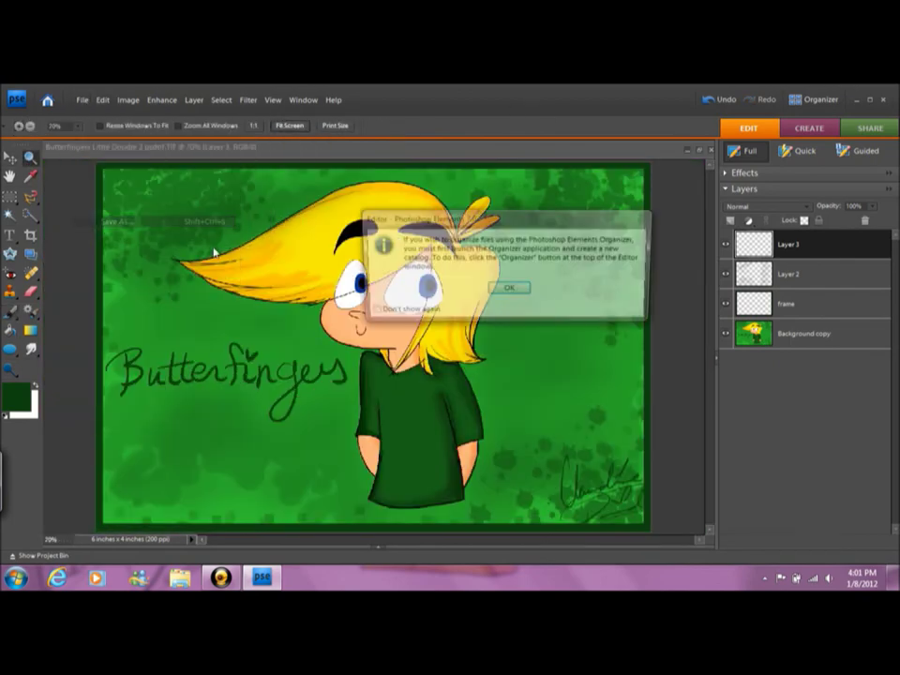
click(508, 285)
key(ctrl+Left)
key(ctrl+Left)
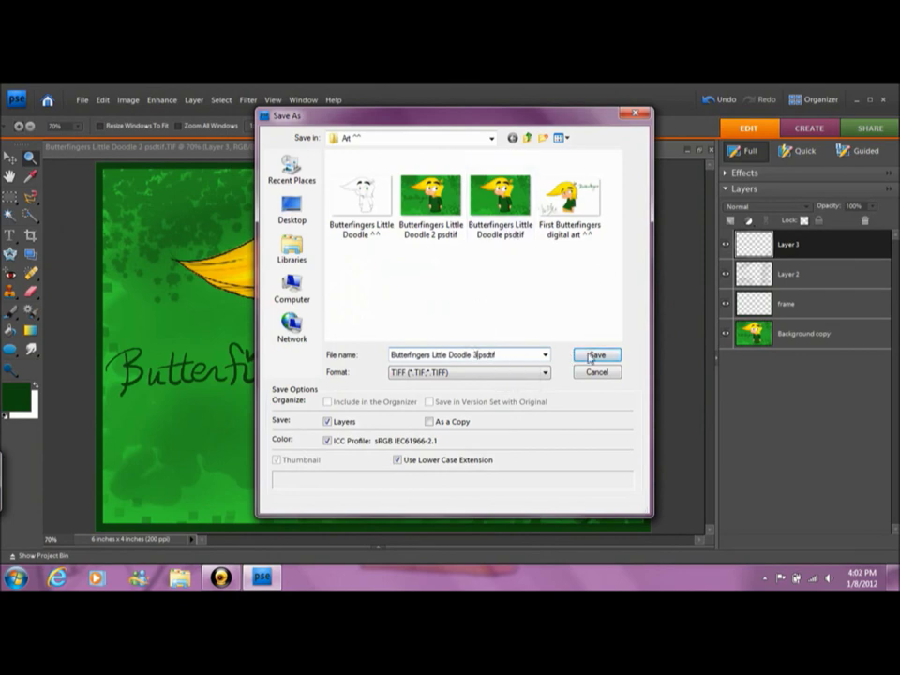
text(3)
click(590, 356)
key(Return)
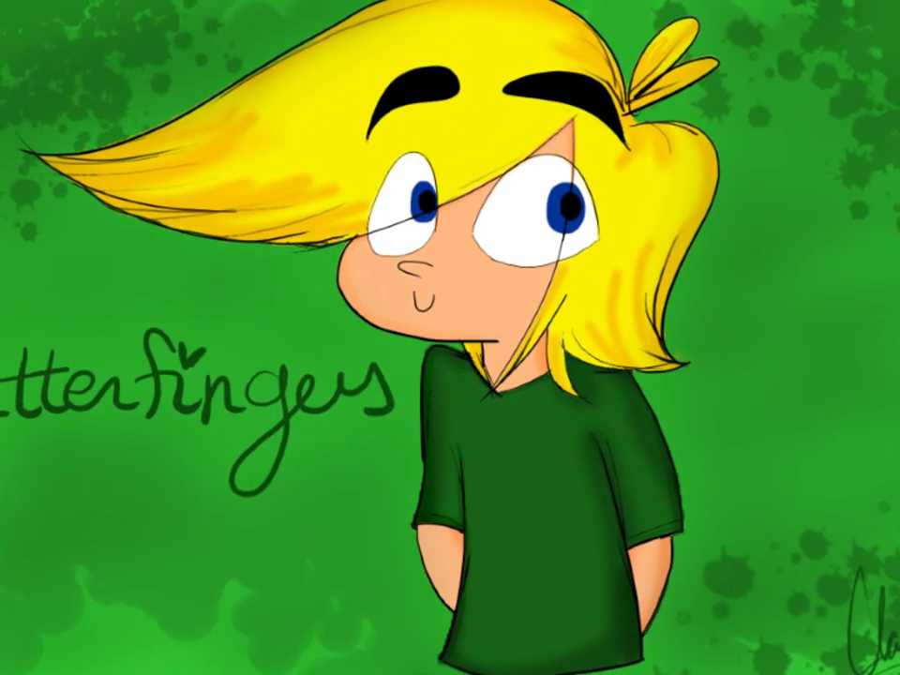